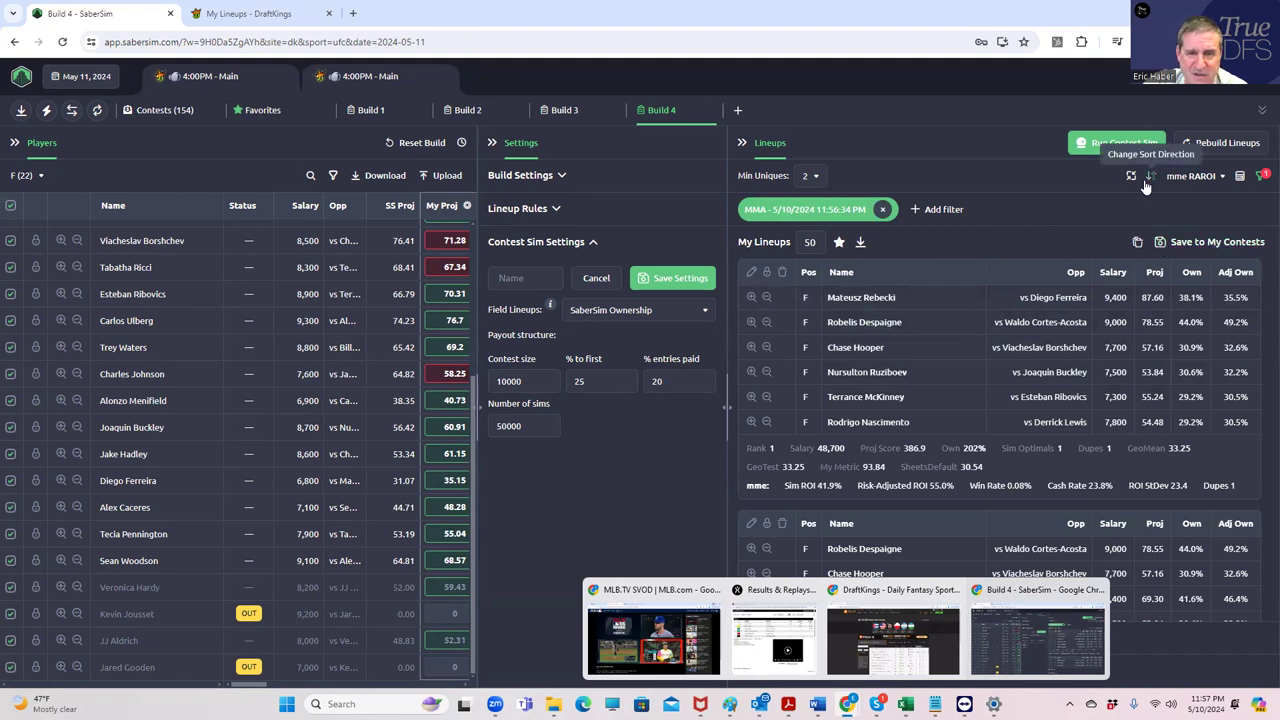
Export the 50 lineups of Build 4 as a CSV file and open the downloaded file in Excel
click(860, 242)
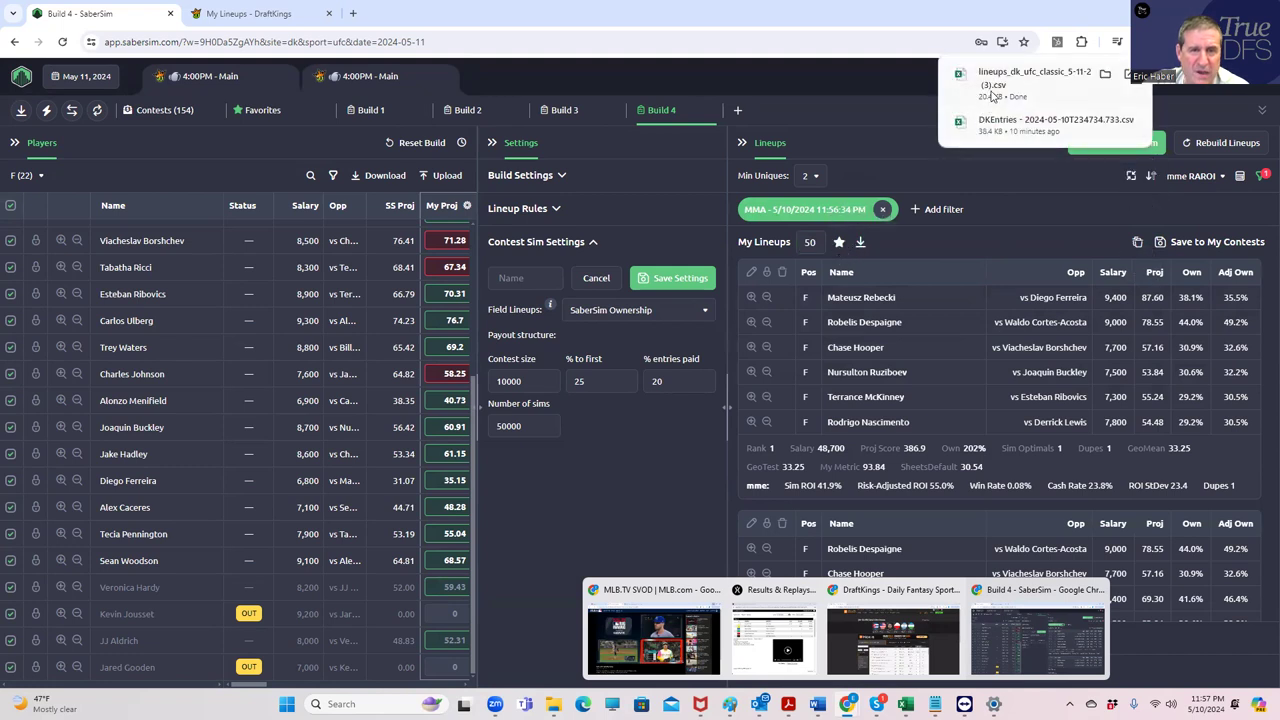
click(992, 90)
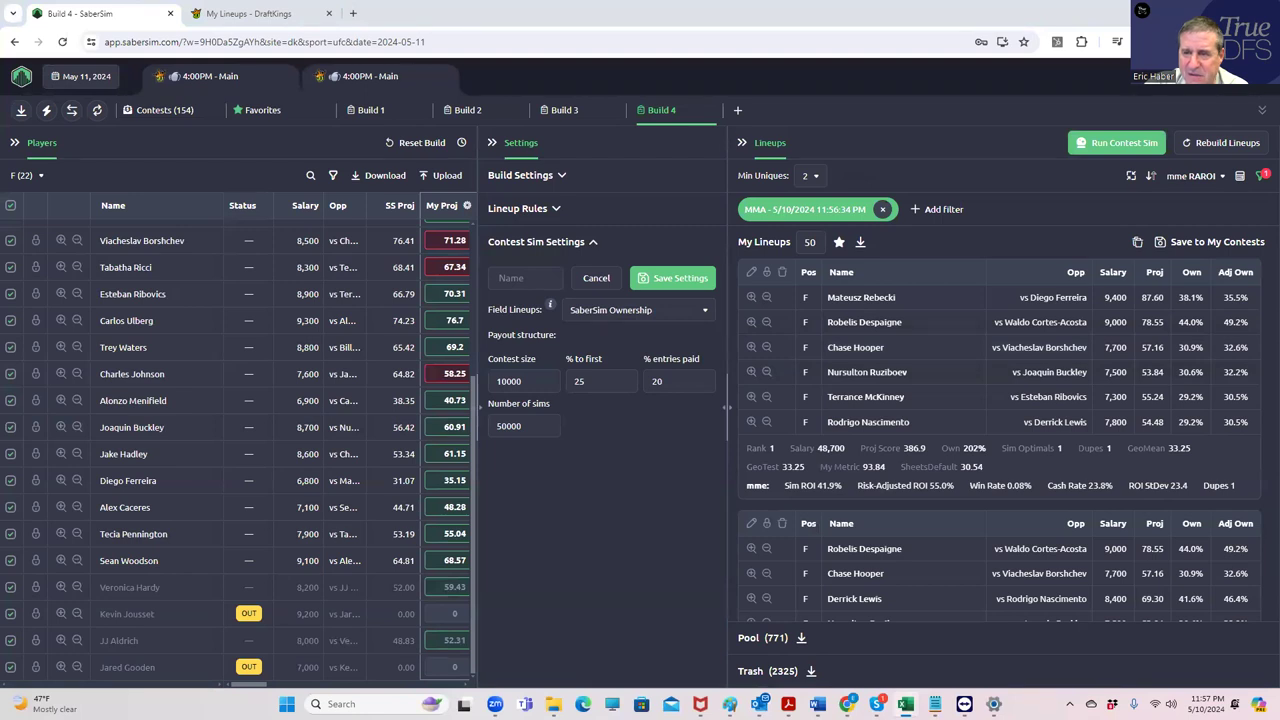
key(alt+Tab)
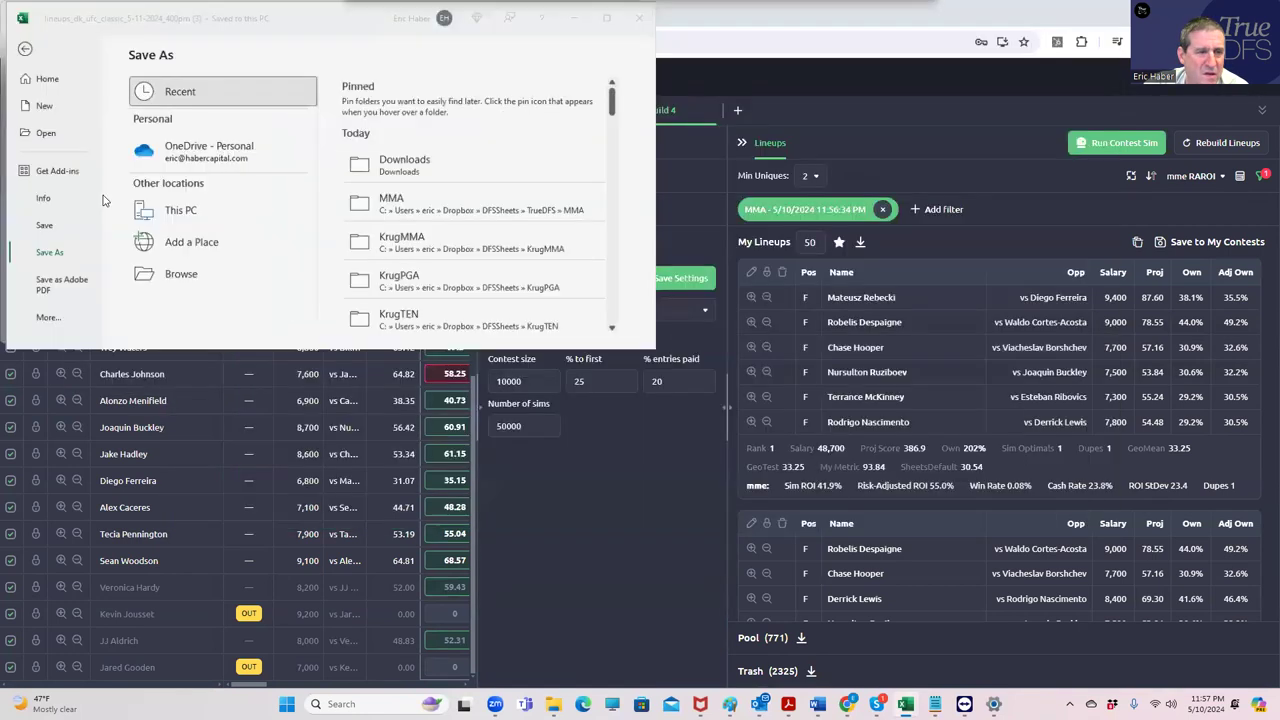
Choose the TrueDFS MMA folder as the save location for the lineup CSV and begin its file name with sim
key(super+Left)
click(400, 200)
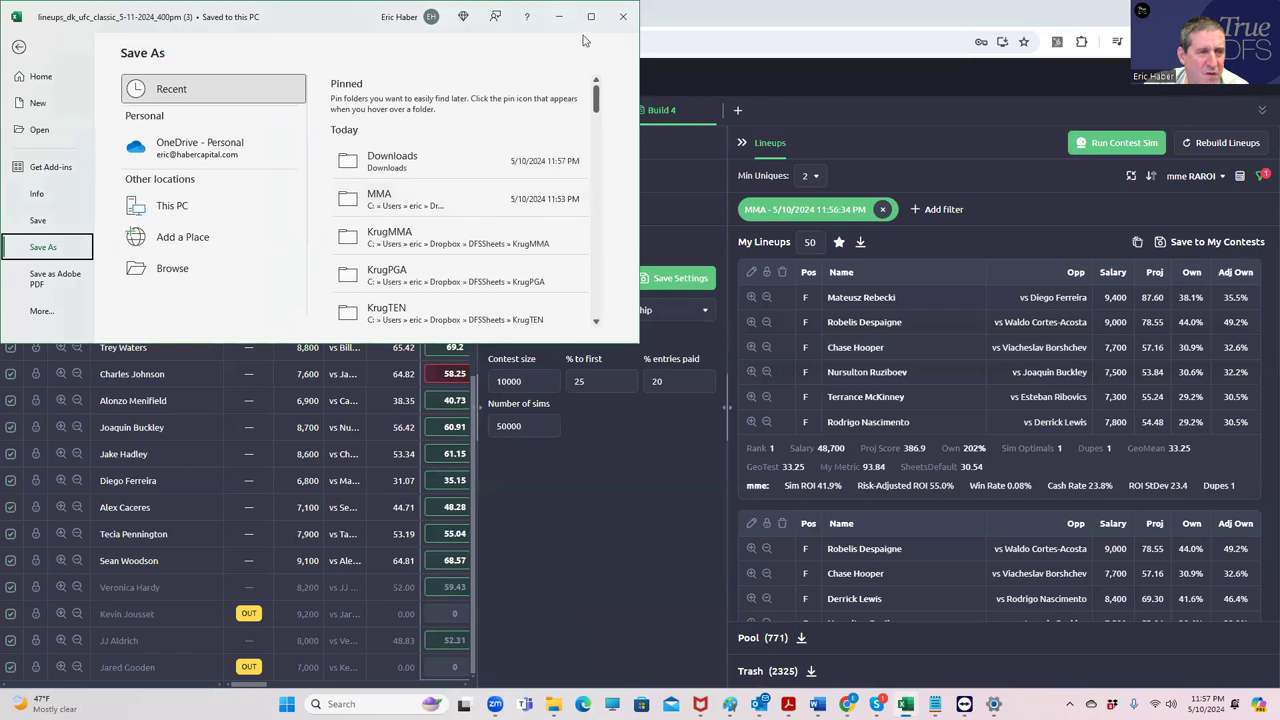
click(591, 16)
click(405, 200)
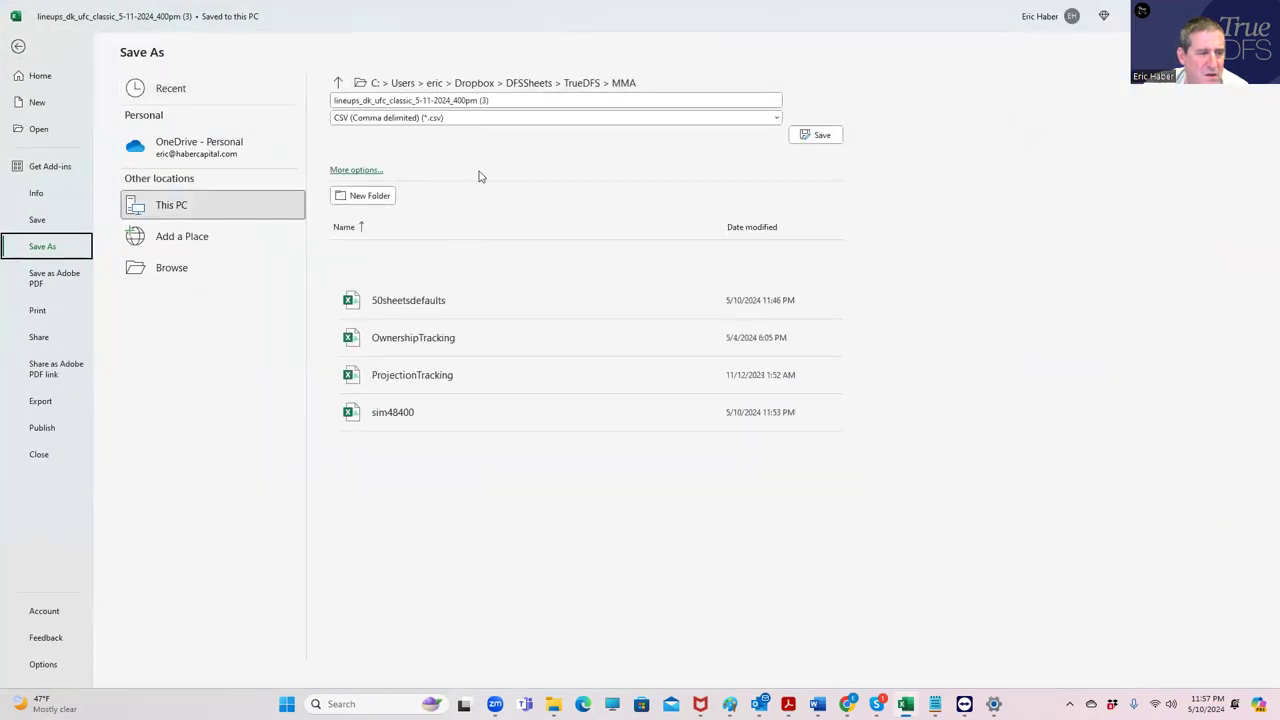
click(514, 101)
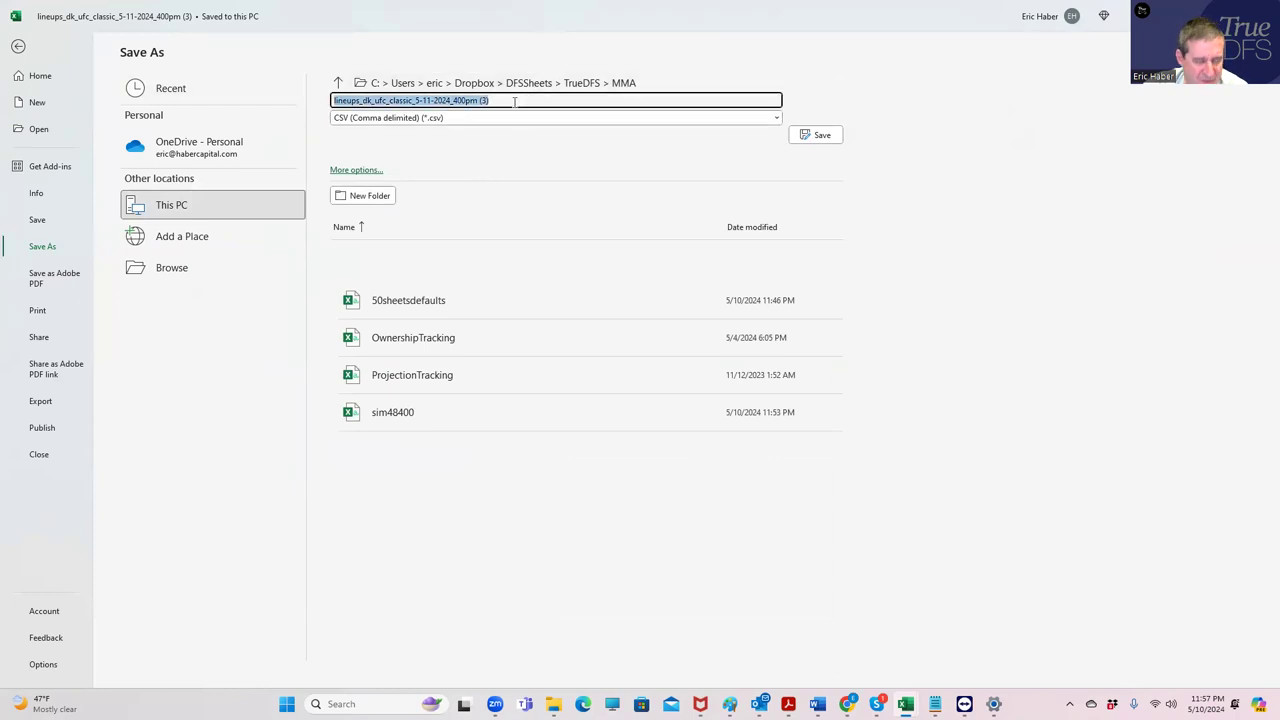
text(sim)
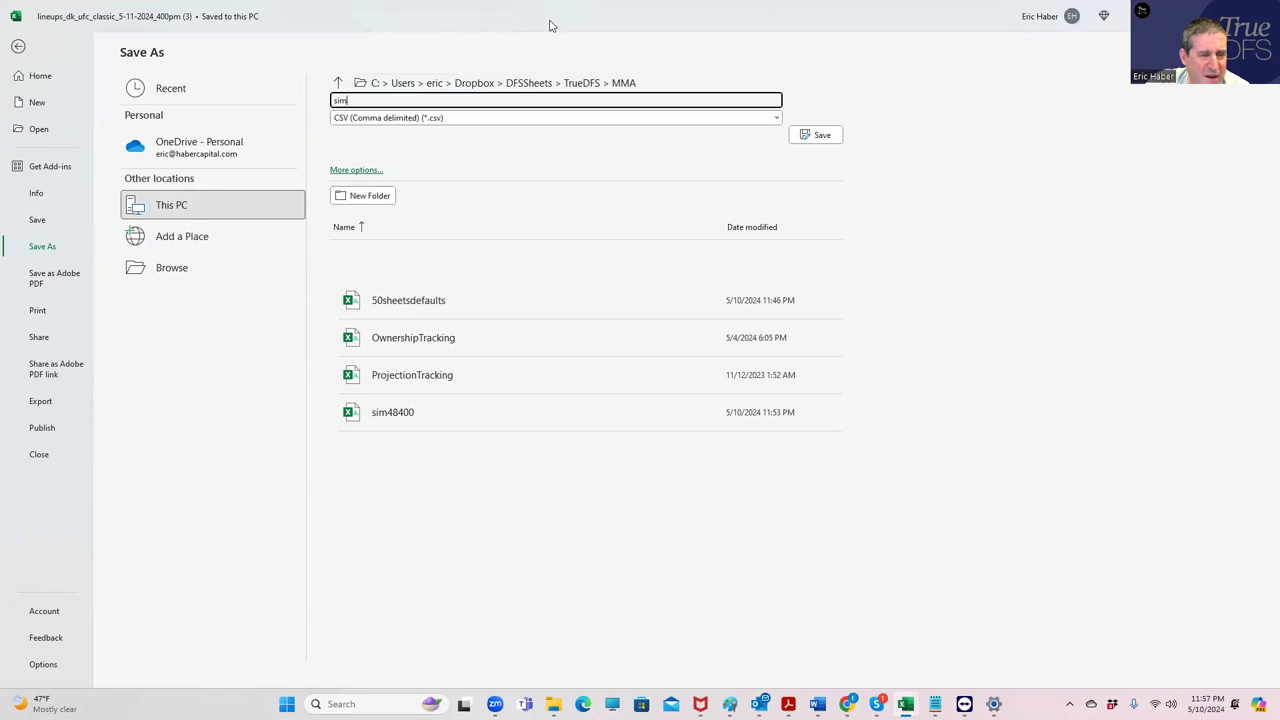
Check the lineup pool's salary filter in SaberSim without changing it, and save the CSV as sim48800
drag(549, 25, 1279, 25)
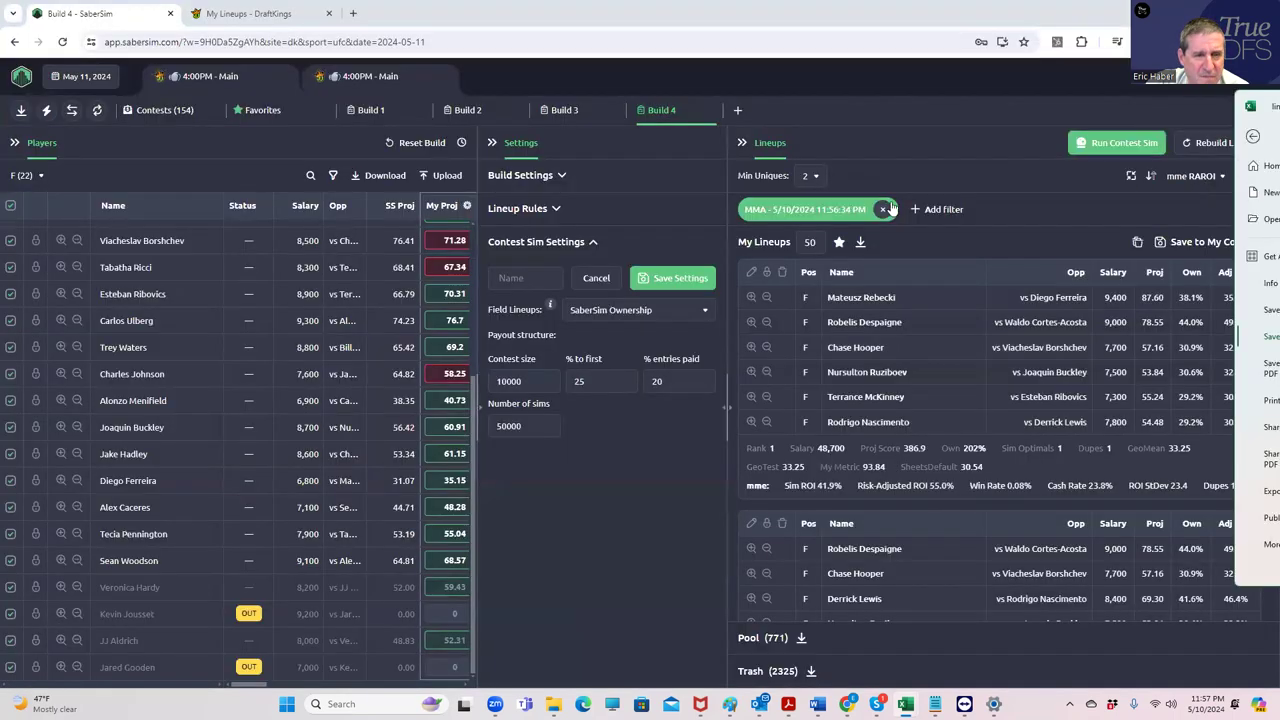
click(830, 209)
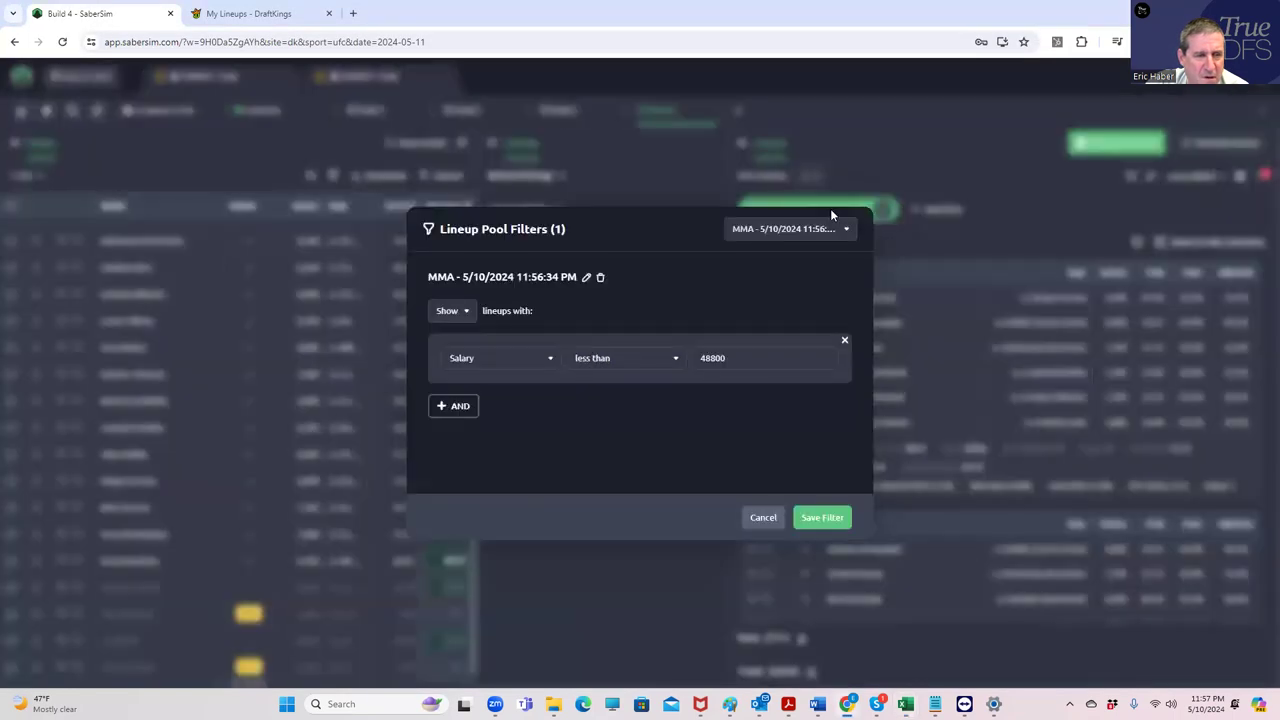
drag(1256, 150, 212, 94)
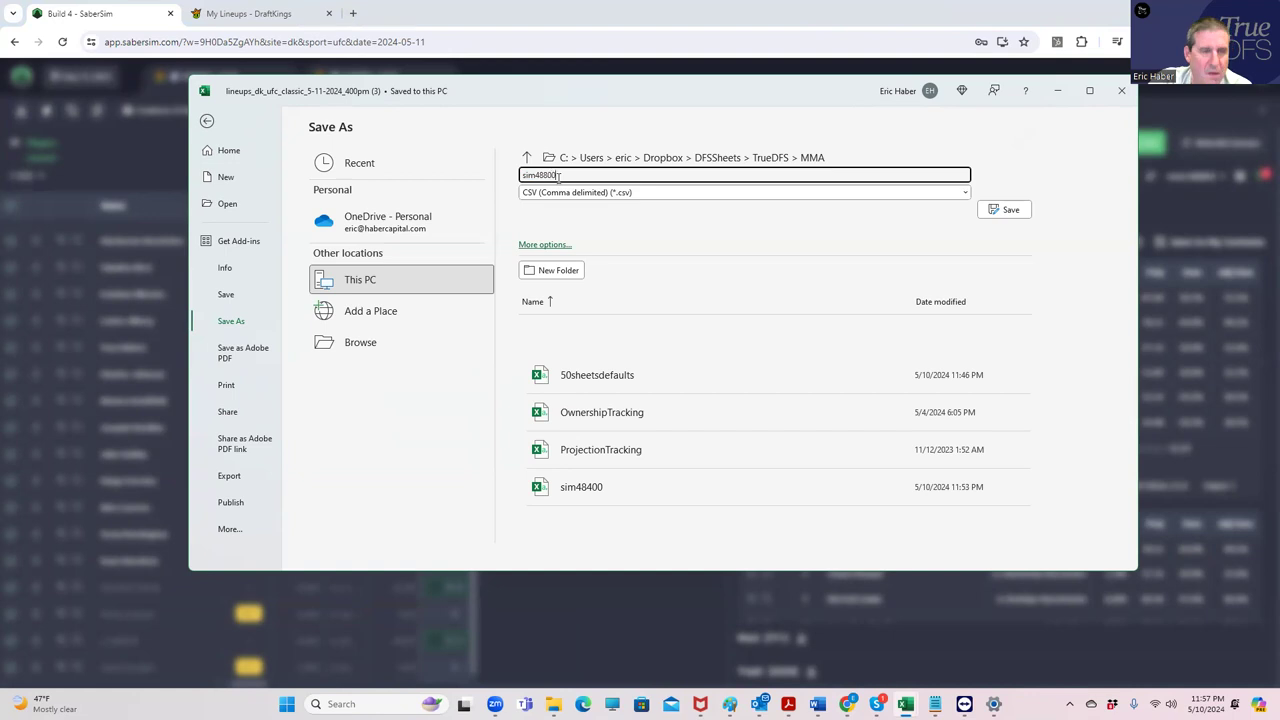
click(990, 213)
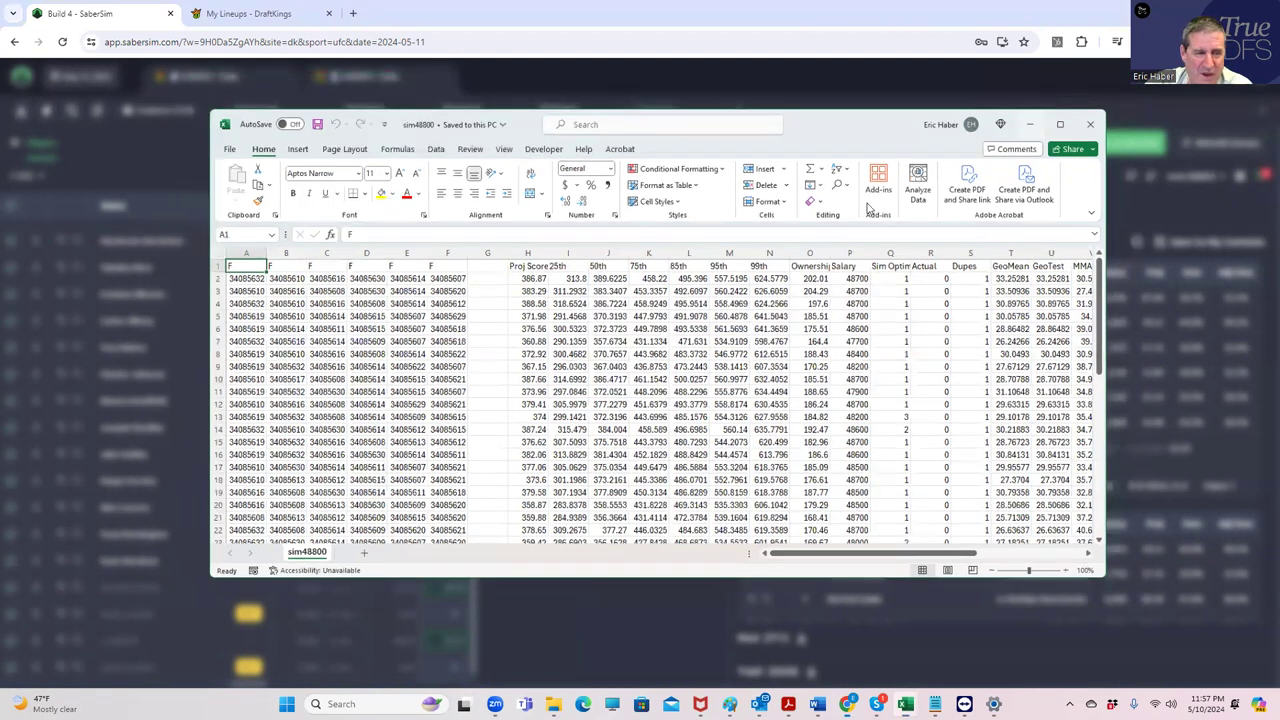
key(alt+Tab)
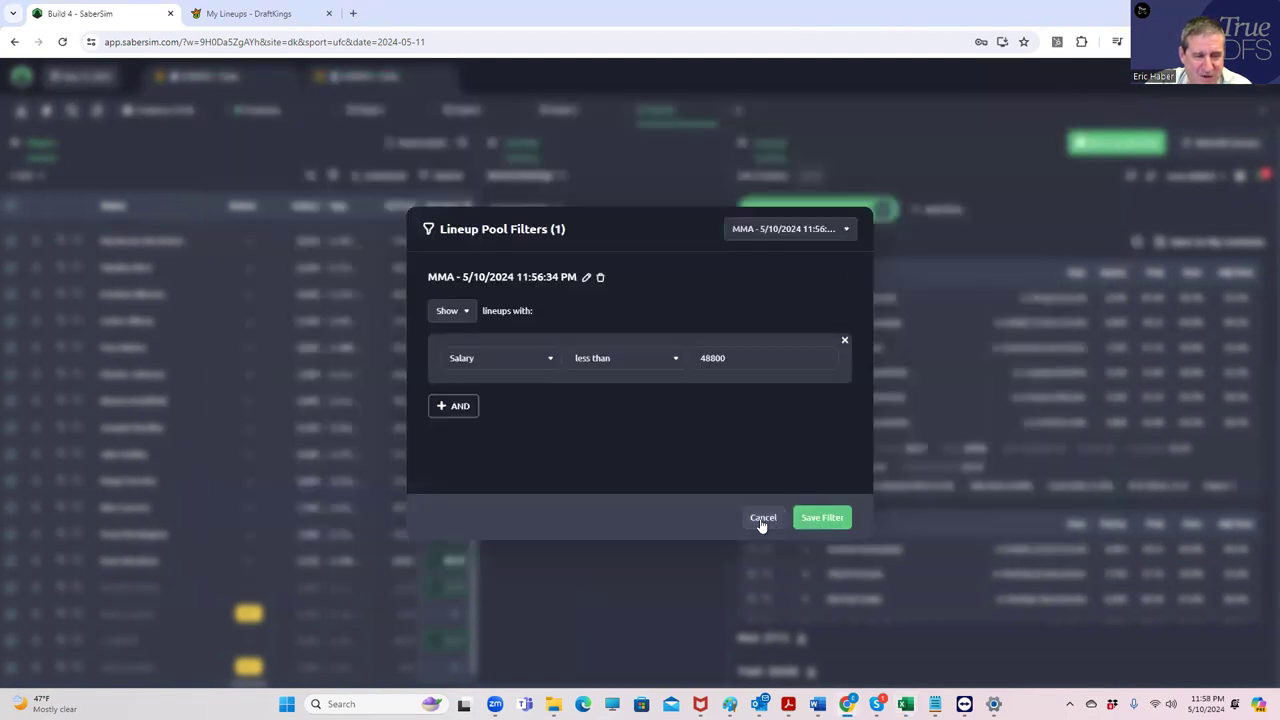
click(762, 520)
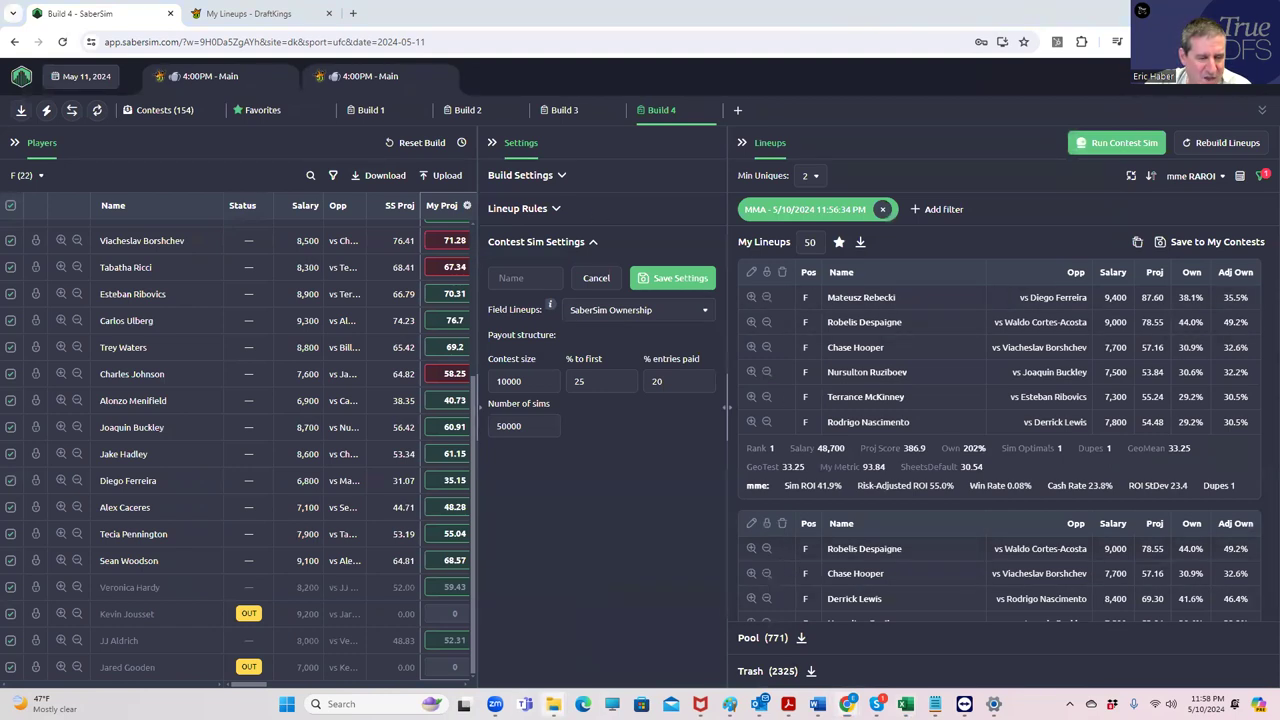
Open the DupeTest1 v3 workbook from the Dropbox DFSSheets folder
mouse_move(555, 706)
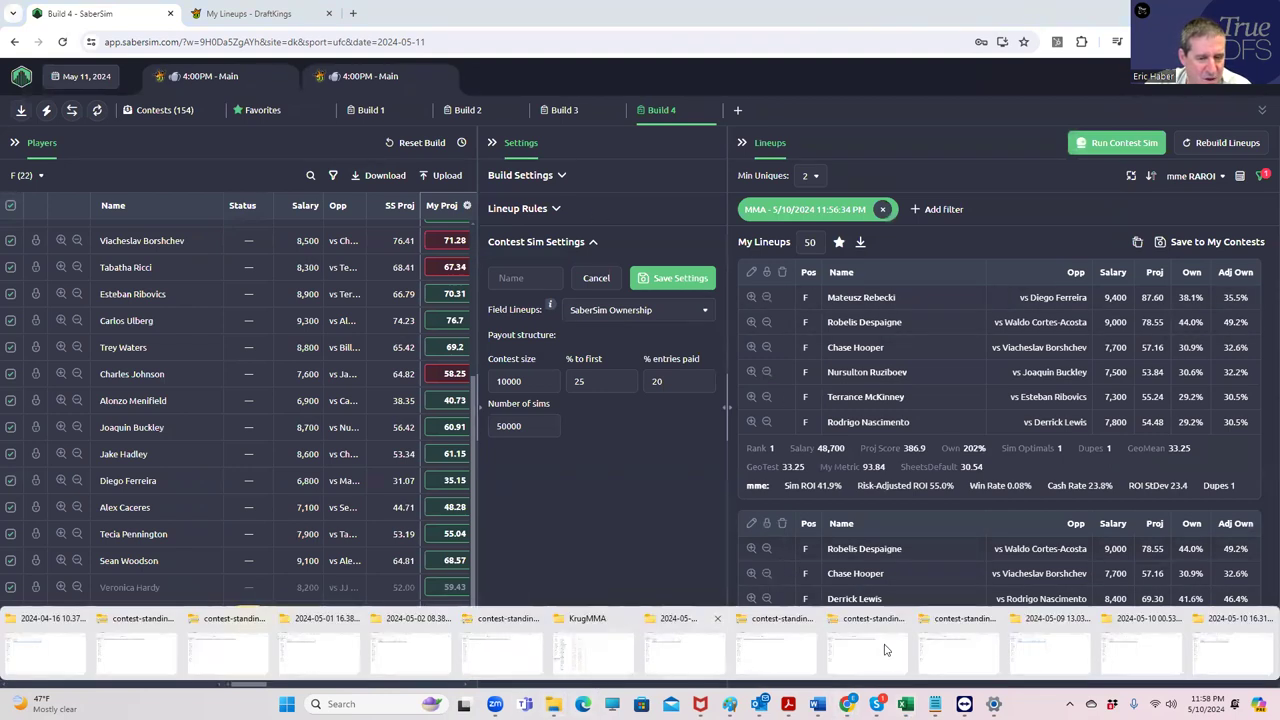
click(607, 652)
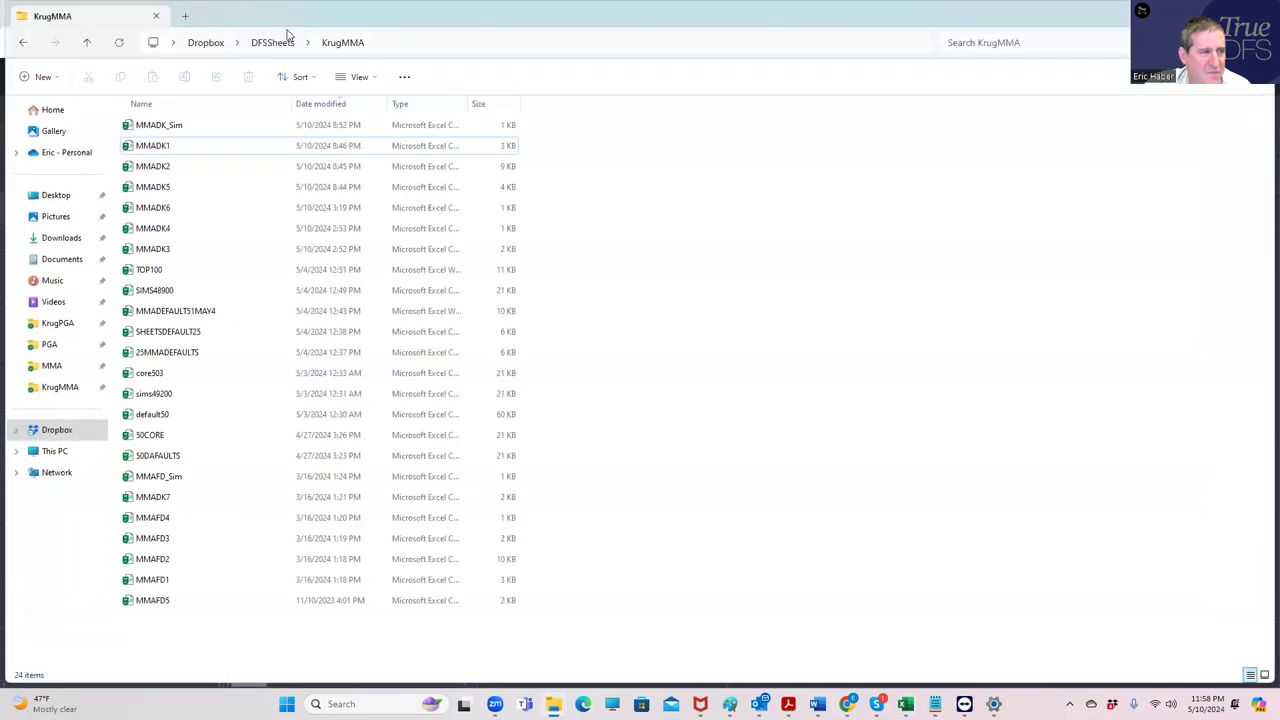
click(258, 43)
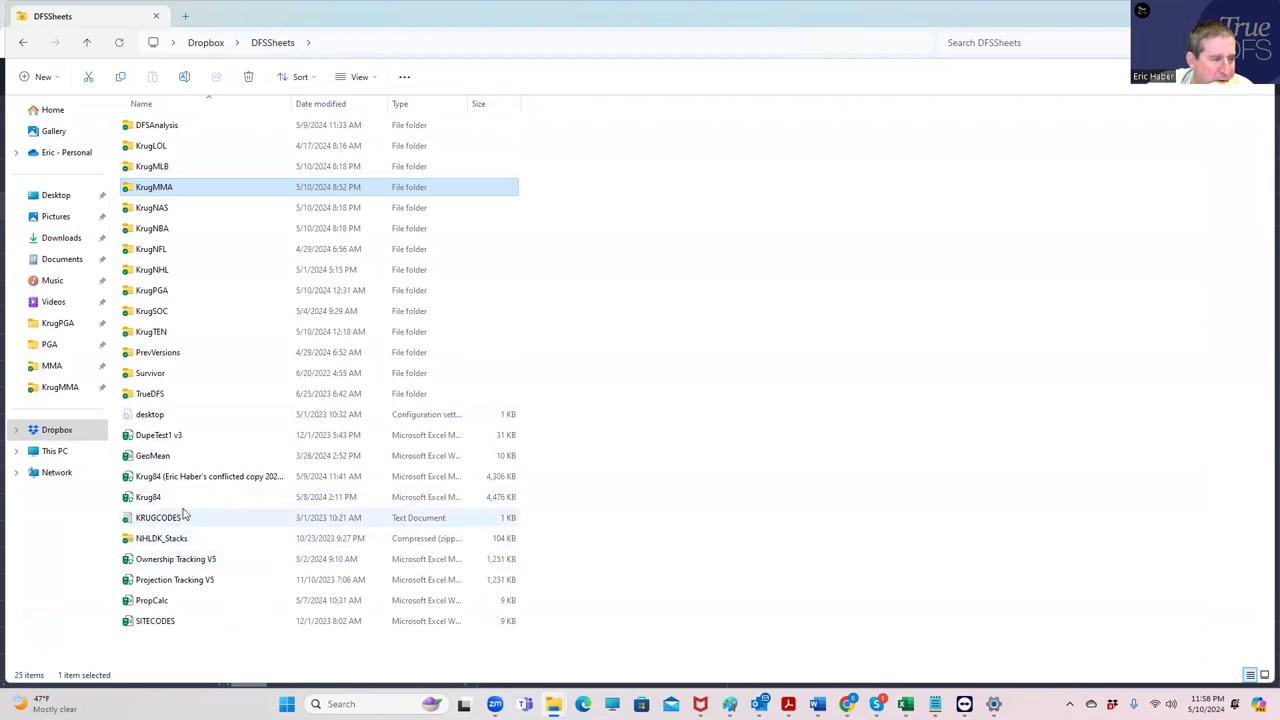
double_click(166, 434)
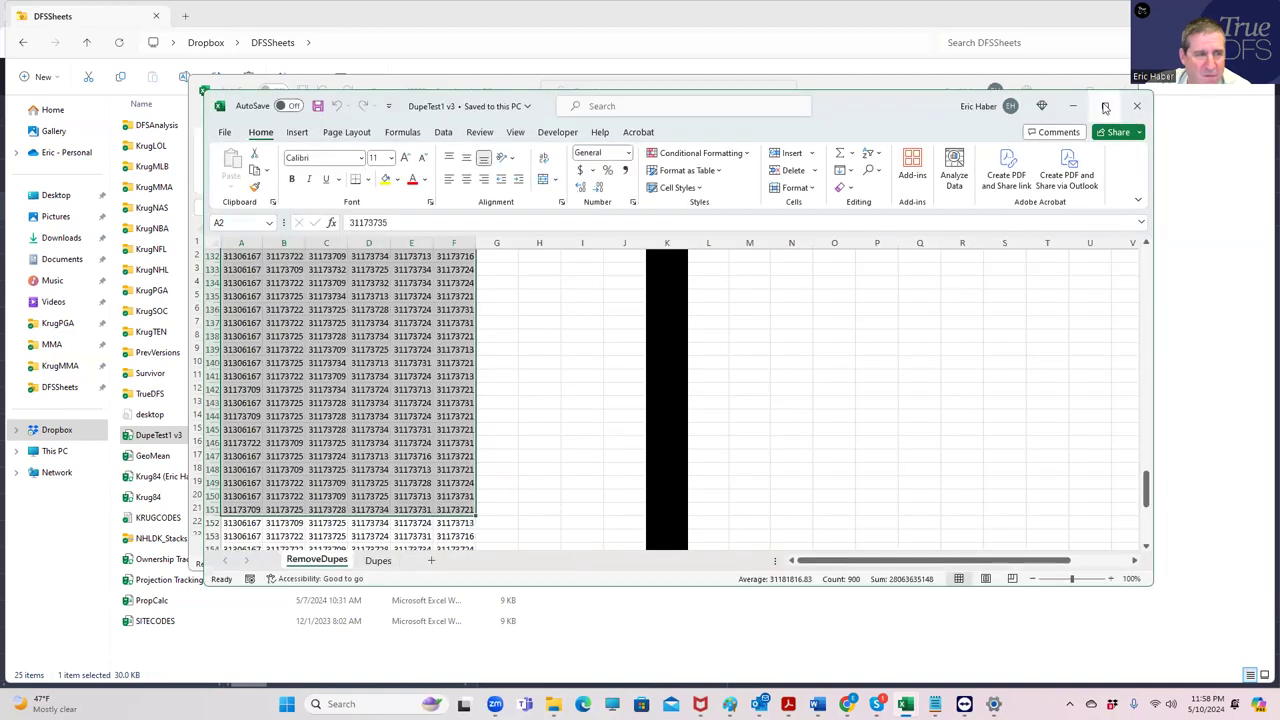
scroll(390, 280, up, 15)
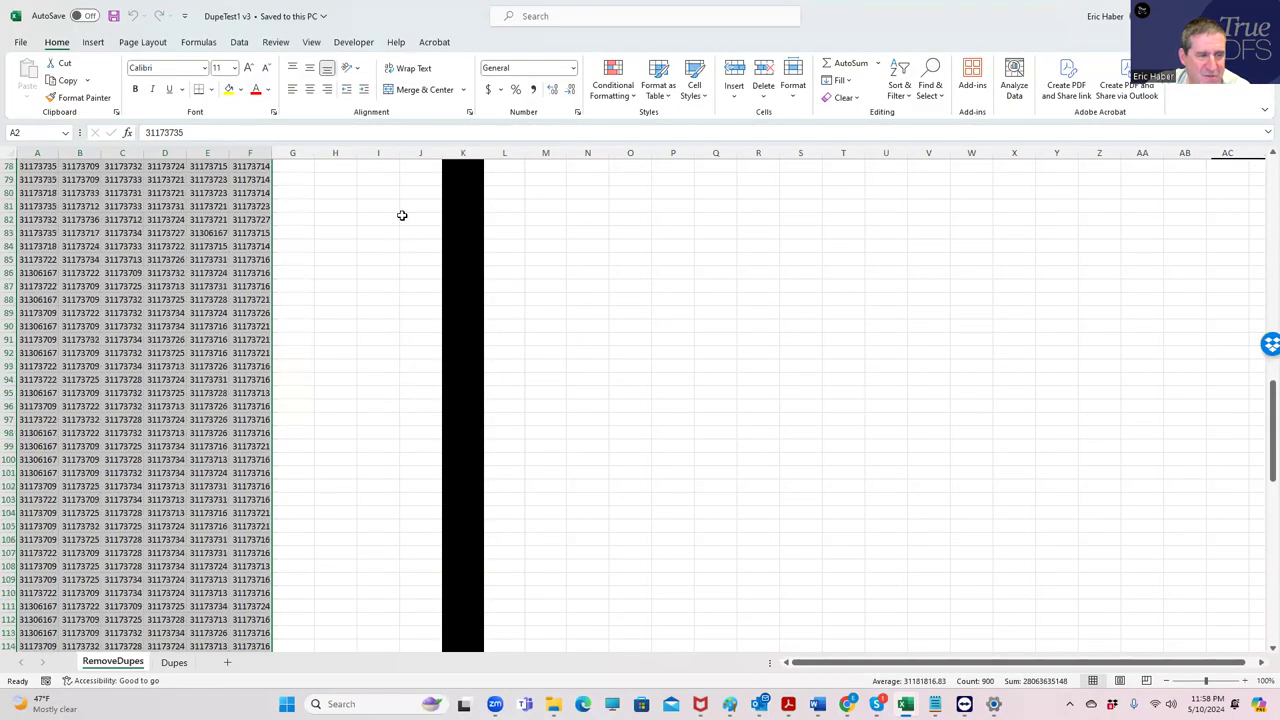
Open the 50sheetsdefaults file from the MMA folder inside TrueDFS
click(553, 703)
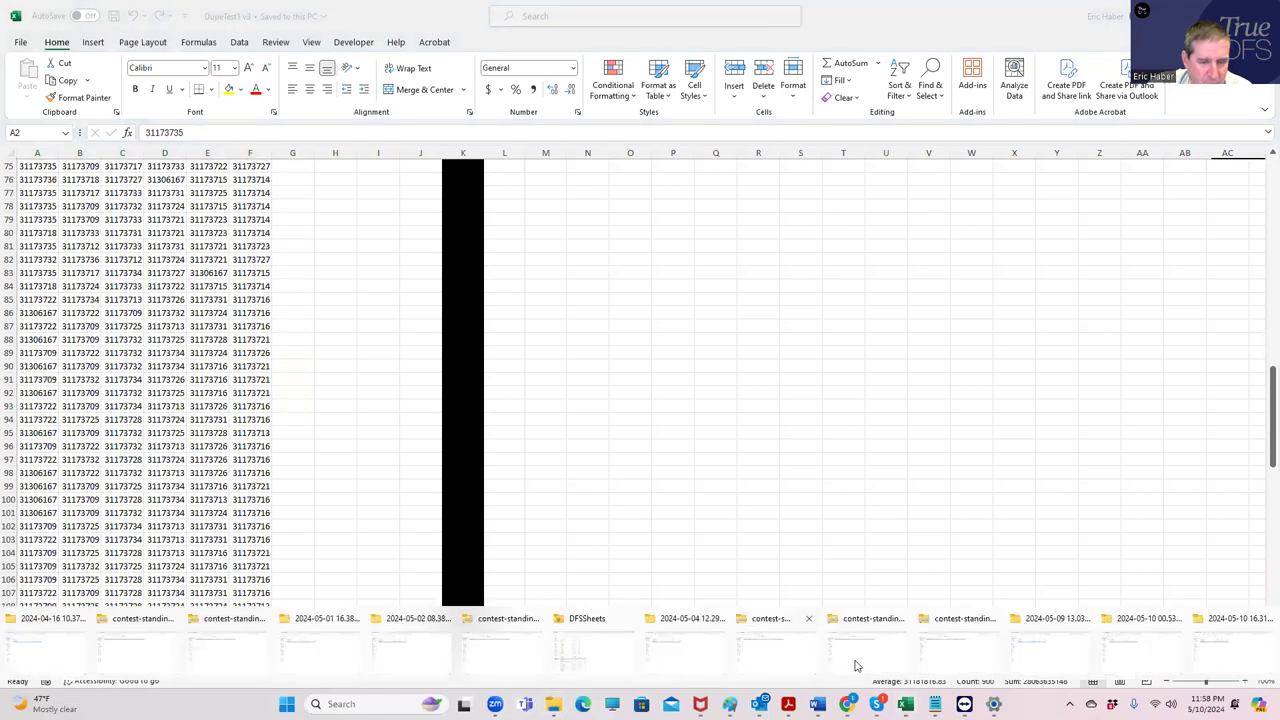
click(585, 650)
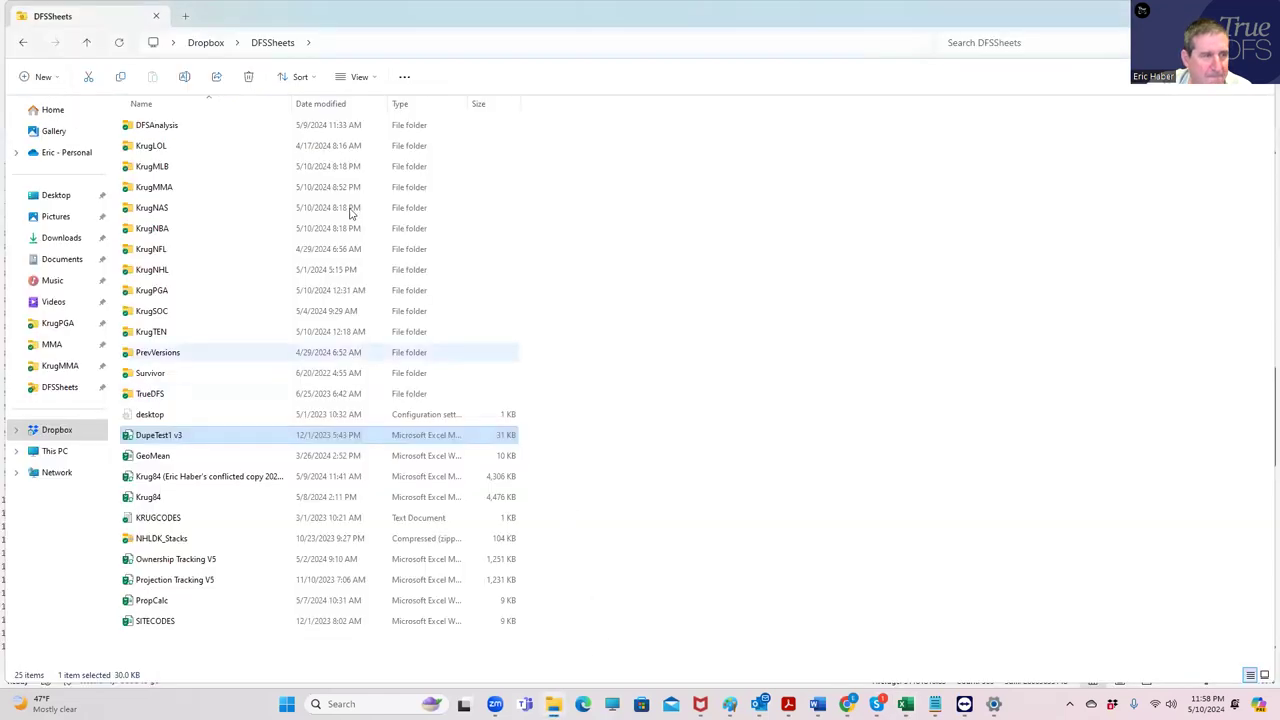
click(153, 396)
double_click(153, 396)
click(154, 166)
click(175, 170)
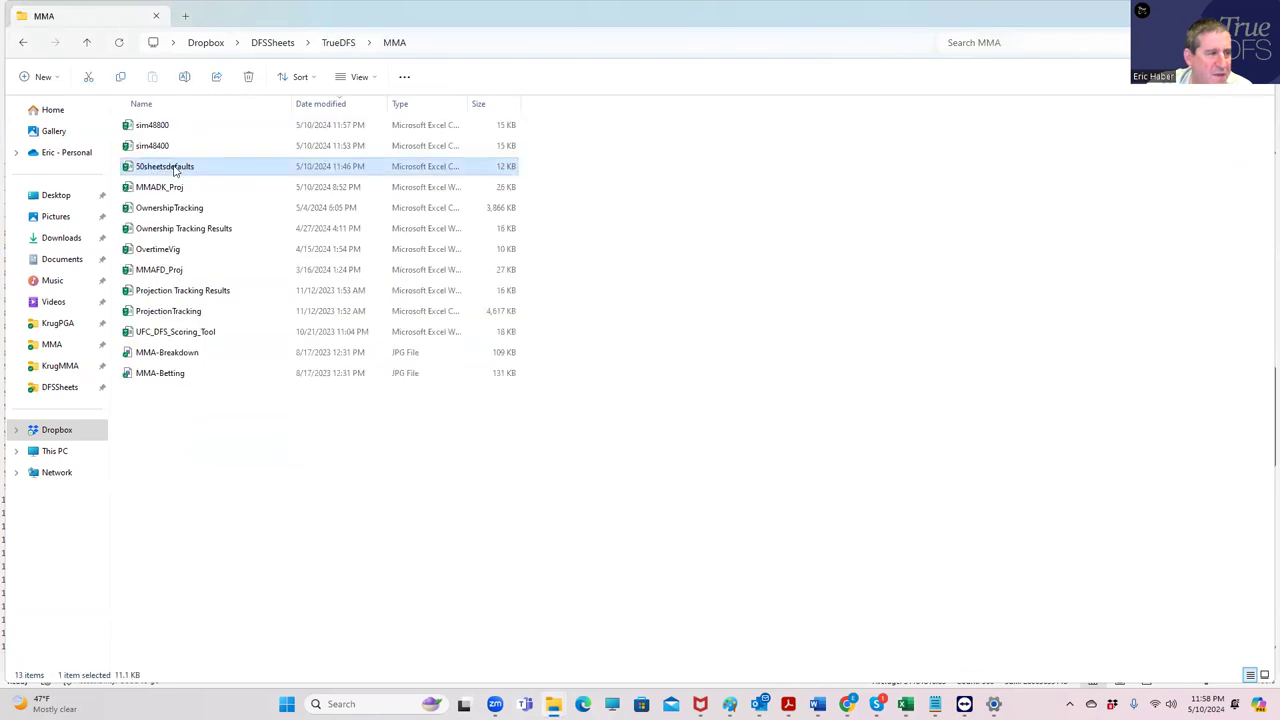
key(alt+Tab)
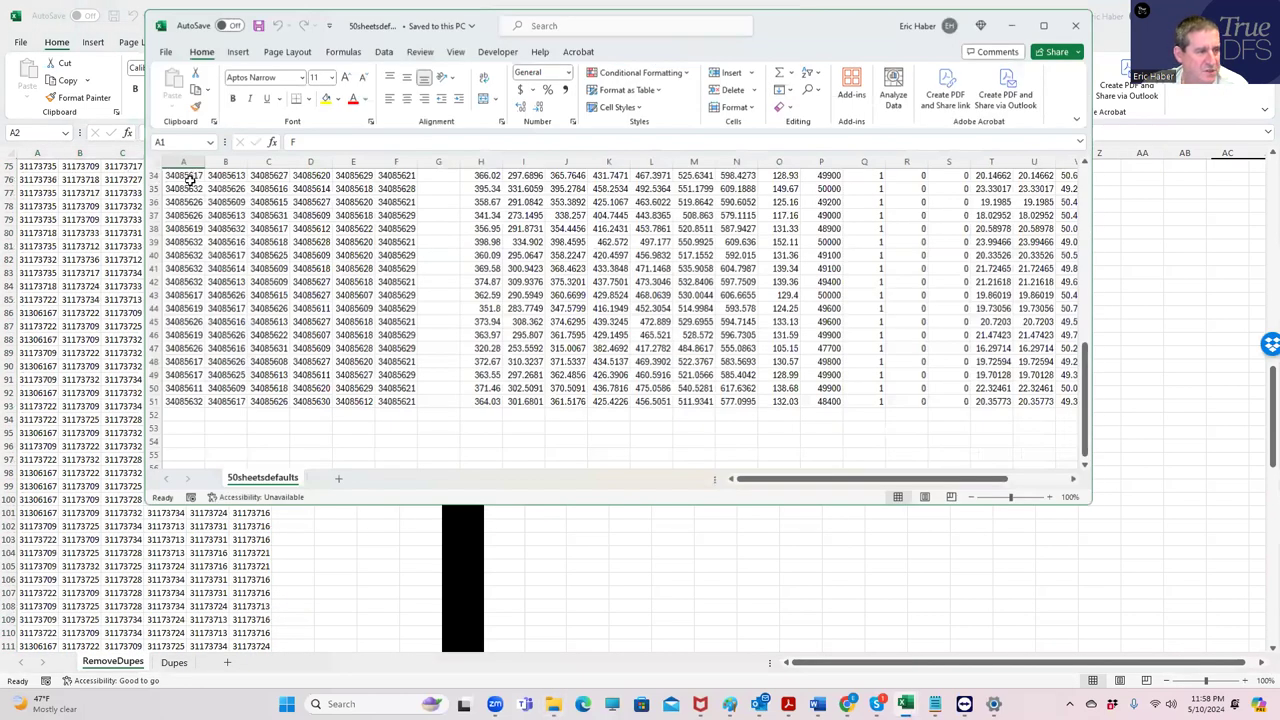
Copy the lineups in A2:F51 of 50sheetsdefaults and paste them at A2 of the RemoveDupes sheet in DupeTest1 v3
drag(172, 190, 404, 456)
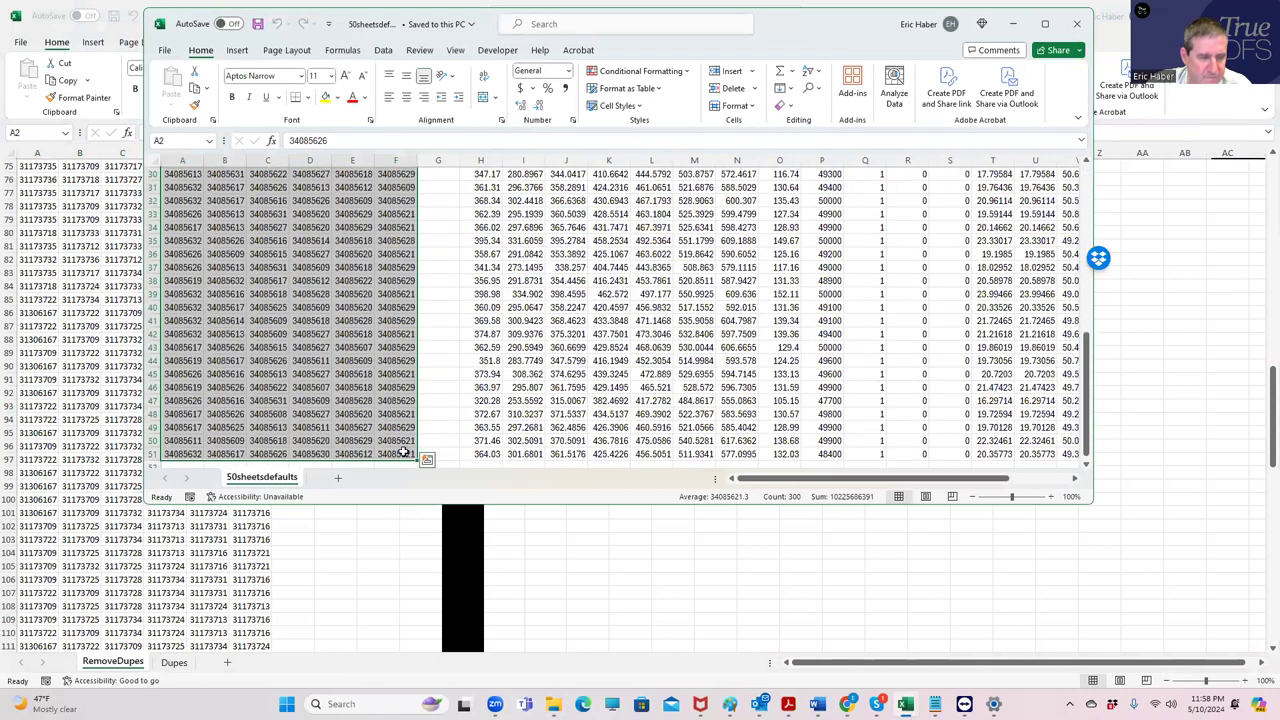
key(ctrl+c)
click(1012, 23)
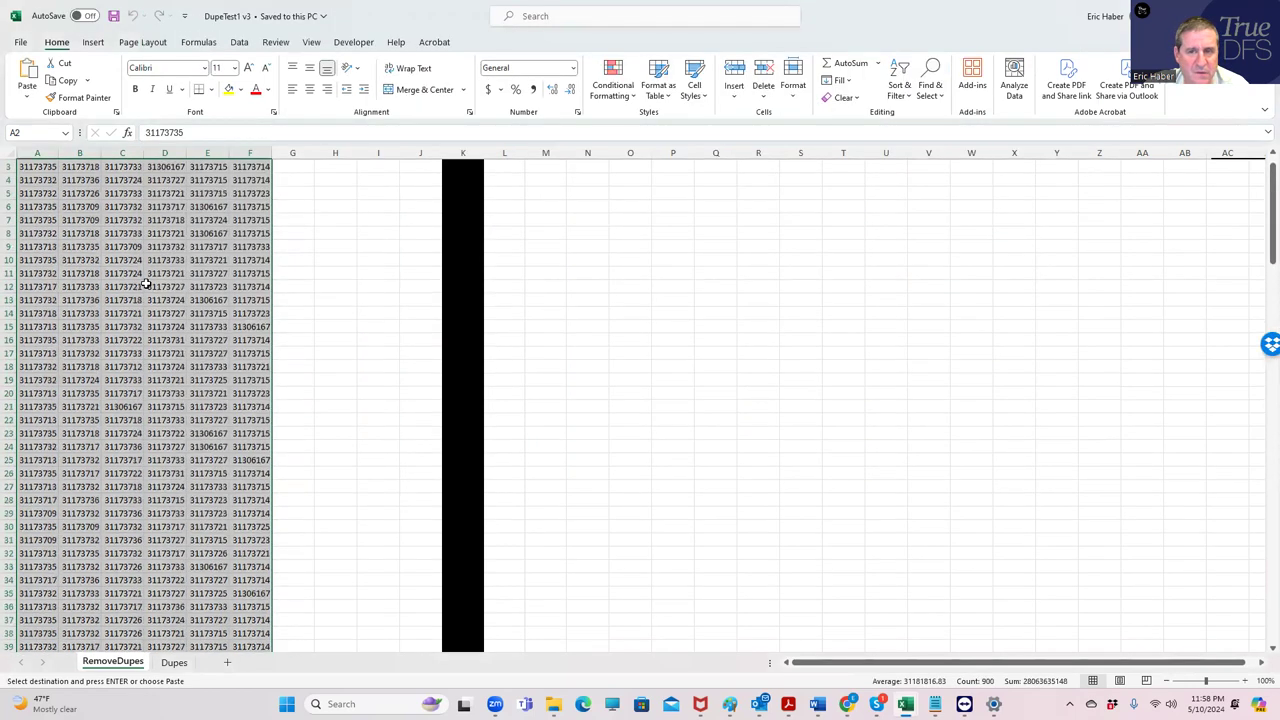
scroll(146, 285, up, 20)
click(44, 184)
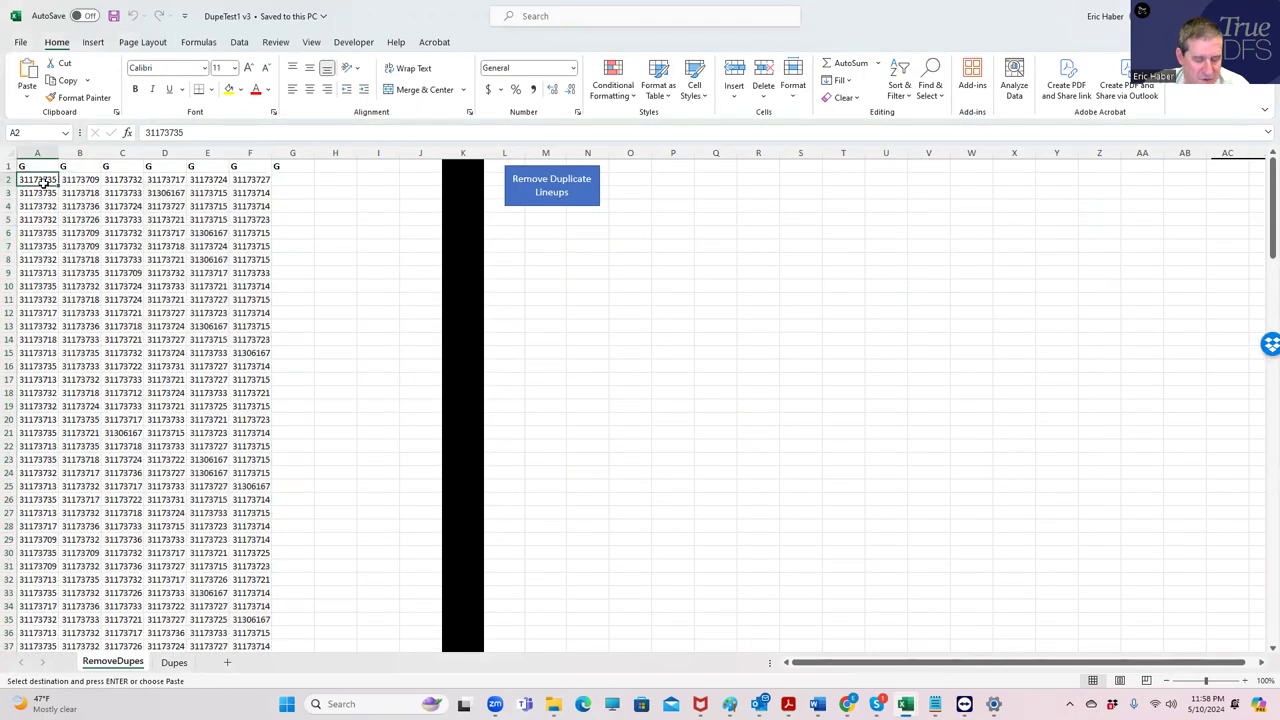
key(ctrl+v)
scroll(319, 394, down, 8)
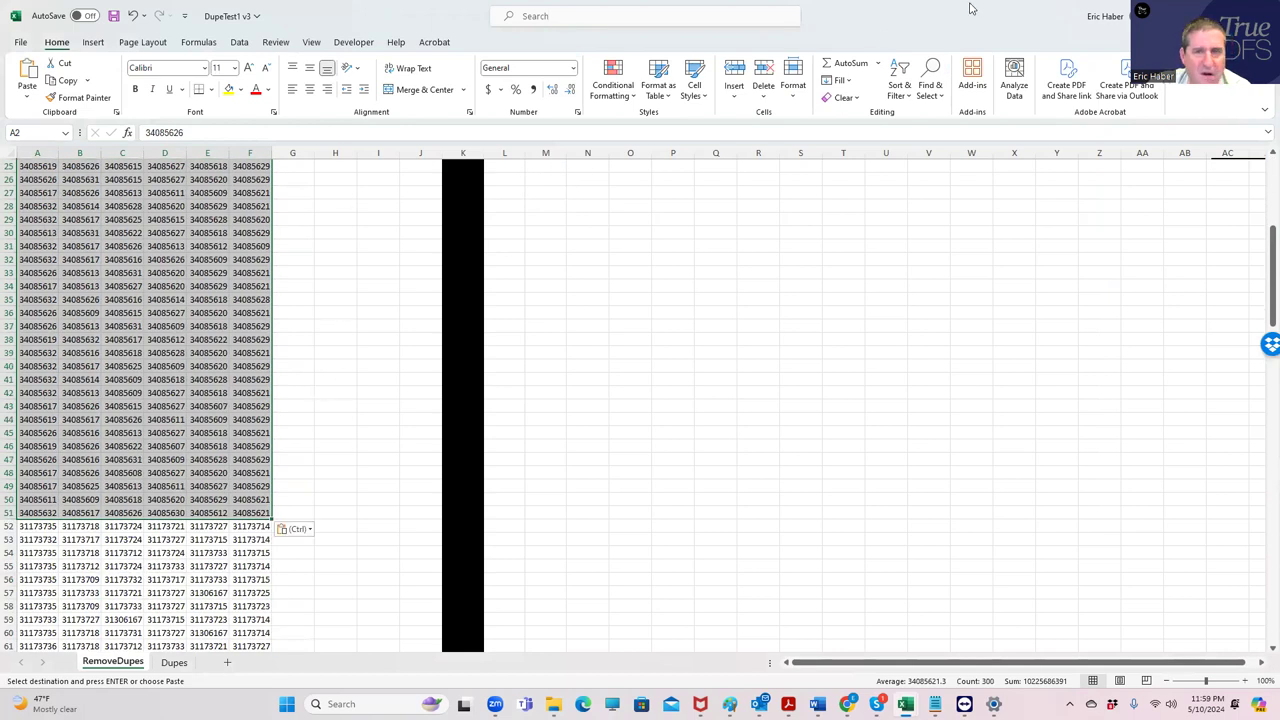
Open sim48400 from the MMA folder and select its lineups in A2:F51
double_click(898, 15)
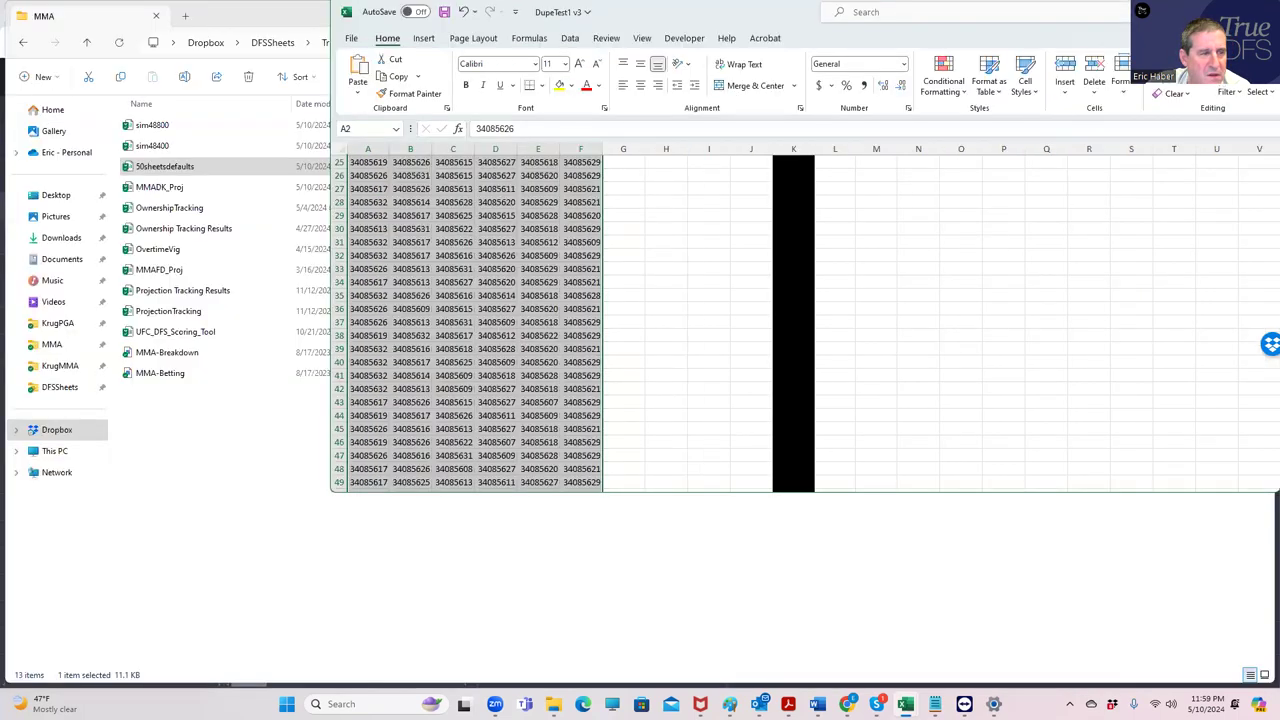
drag(400, 12, 1256, 12)
click(152, 145)
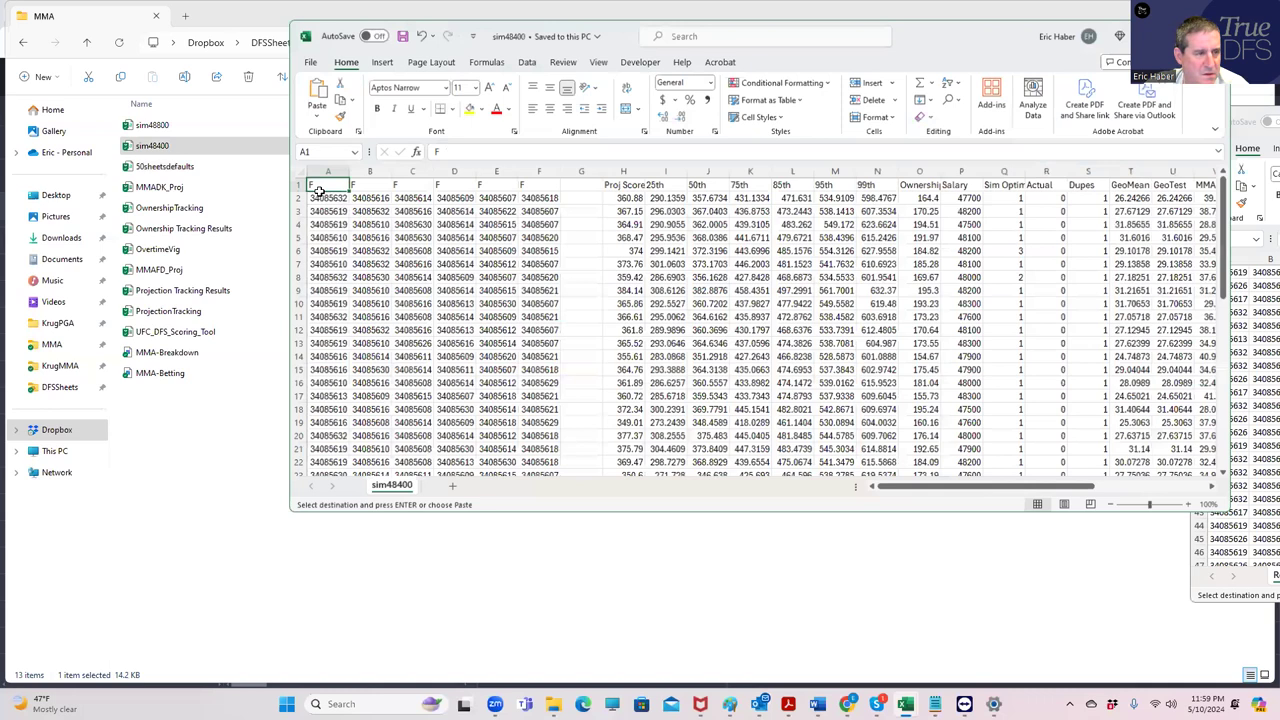
drag(326, 193, 330, 246)
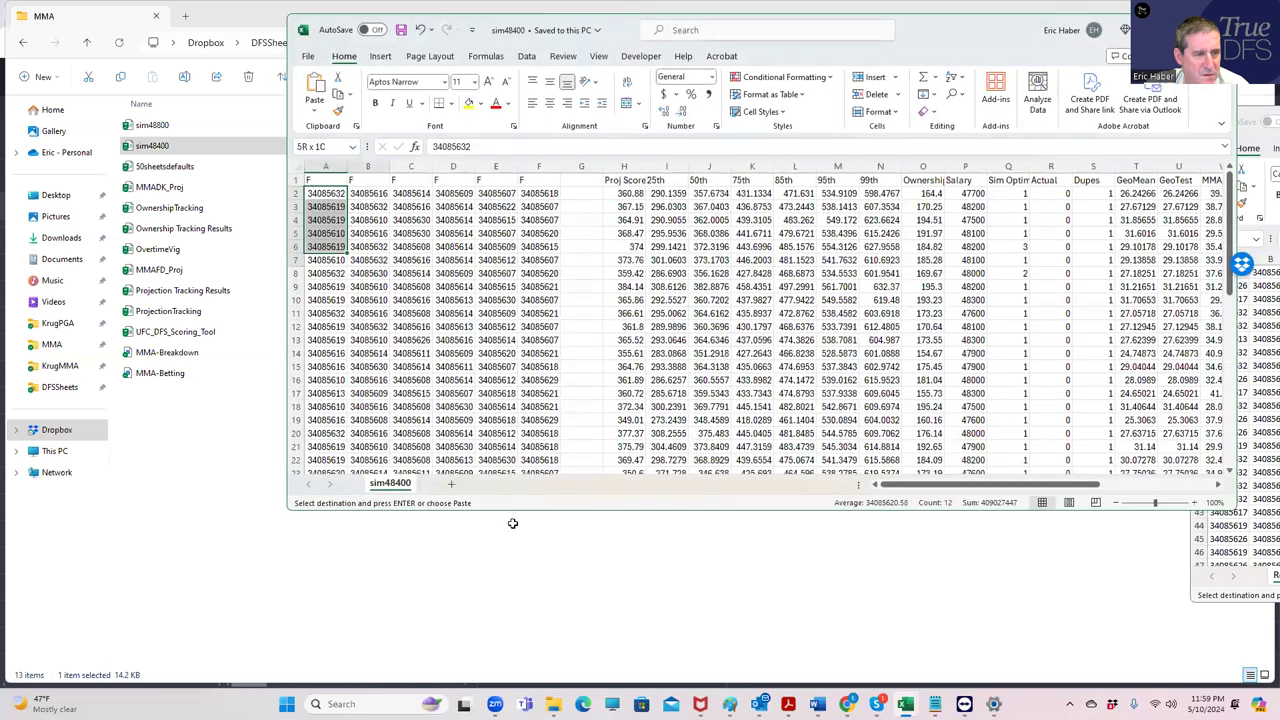
key(ctrl+shift+Right)
key(ctrl+shift+Down)
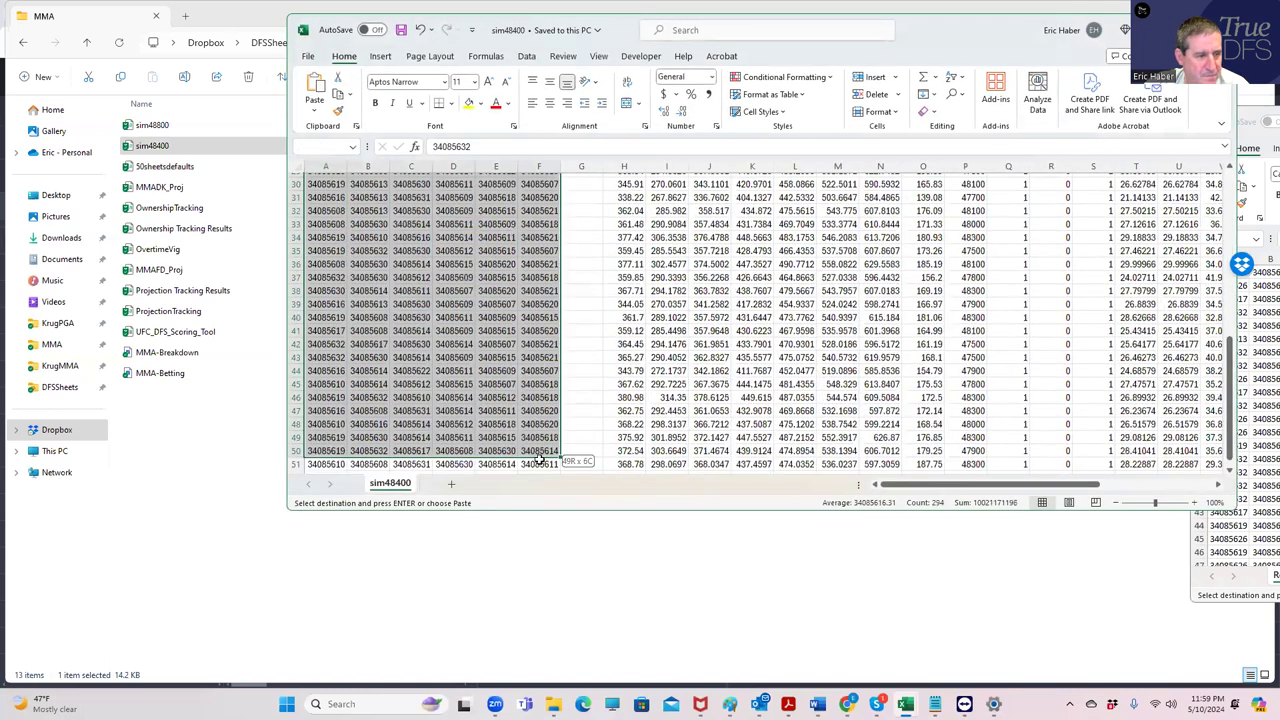
scroll(541, 447, down, 10)
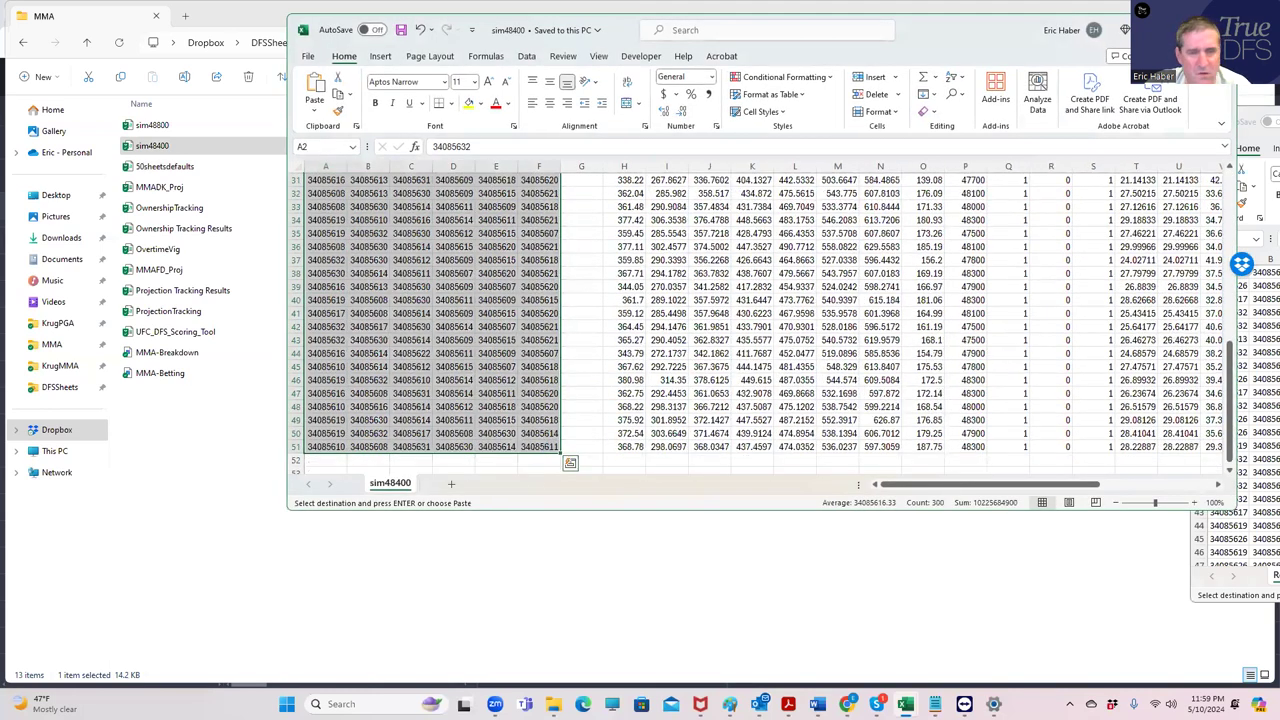
Try to add the sim48400 lineups at A52 of the RemoveDupes sheet, and undo the last paste in DupeTest1 v3
key(alt+Tab)
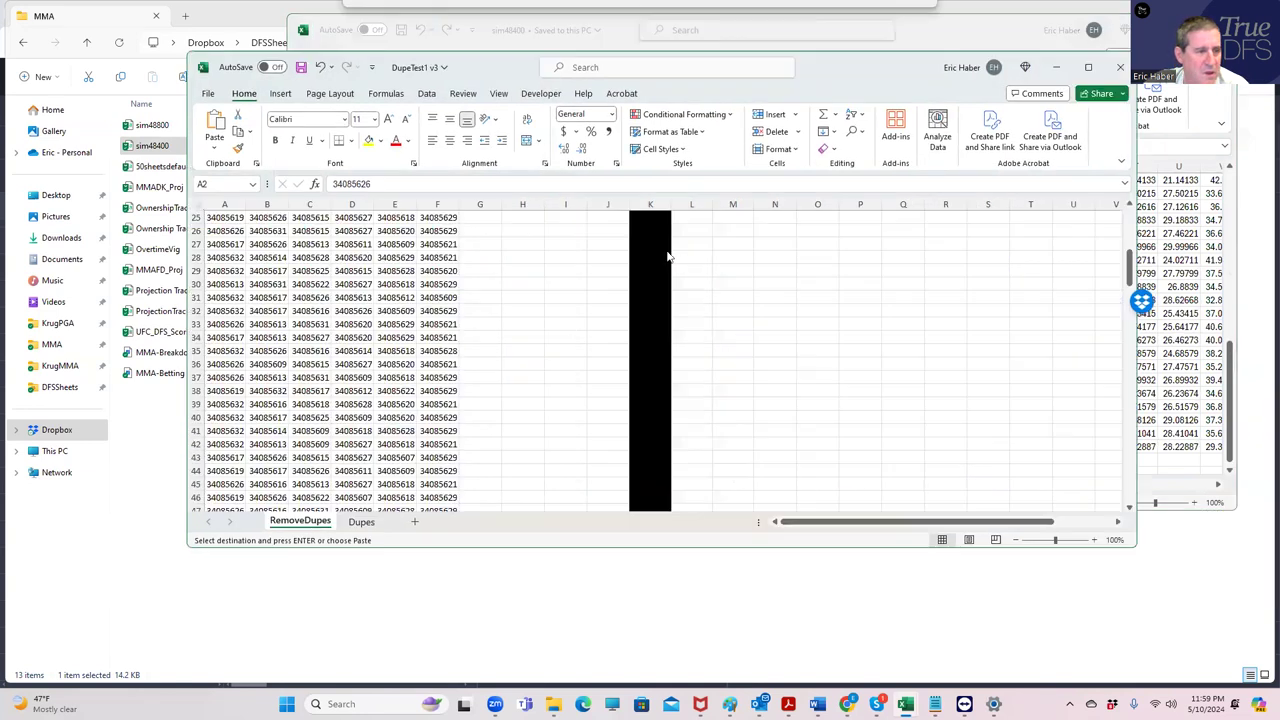
key(ctrl+v)
scroll(237, 271, down, 16)
click(218, 258)
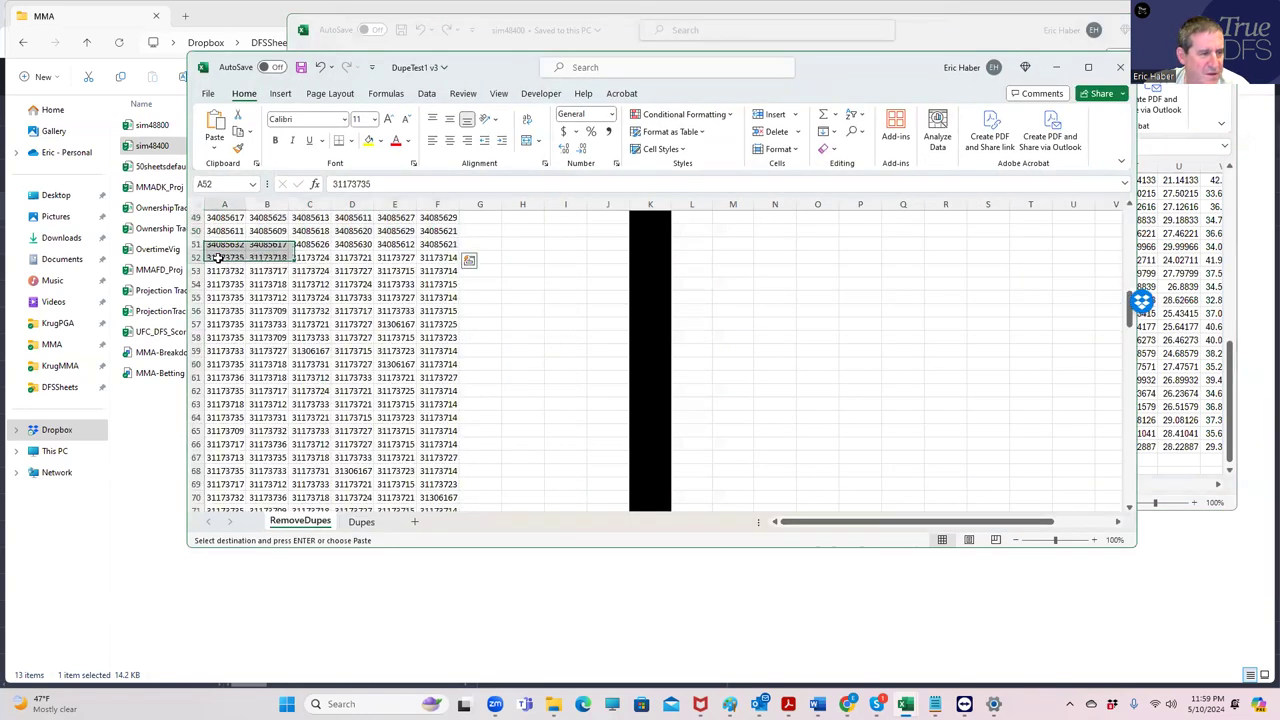
key(ctrl+c)
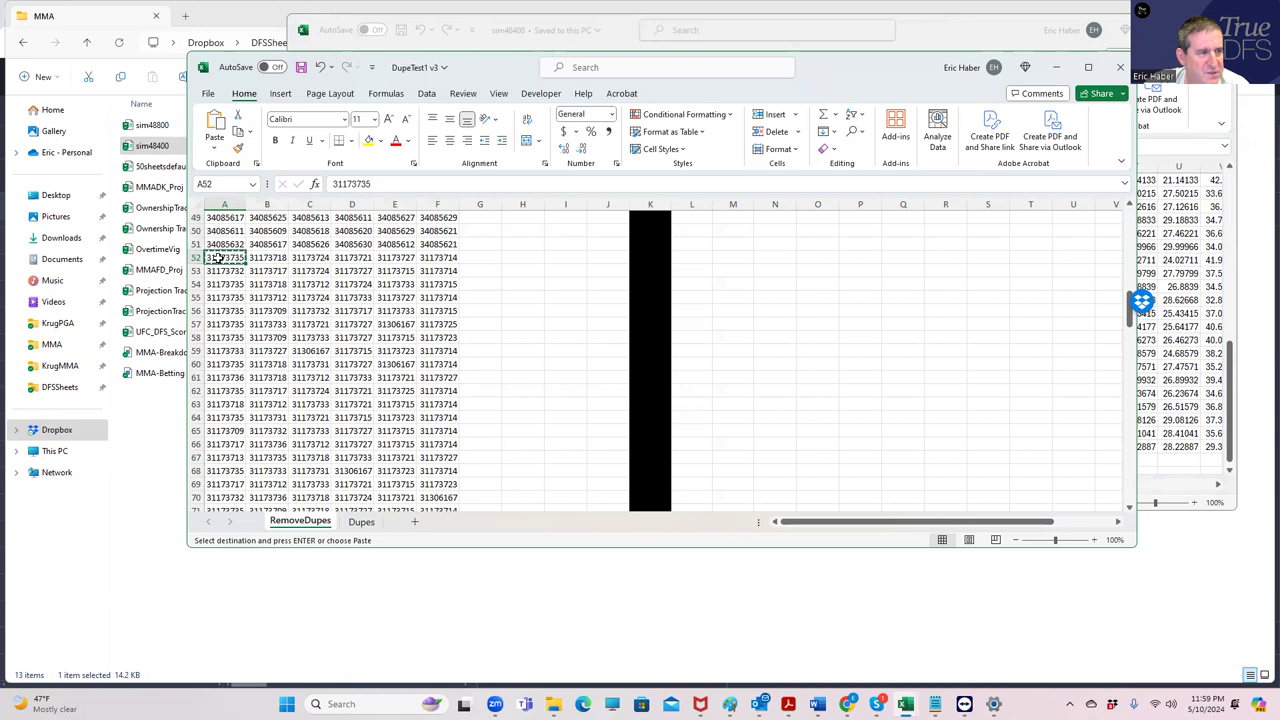
click(320, 67)
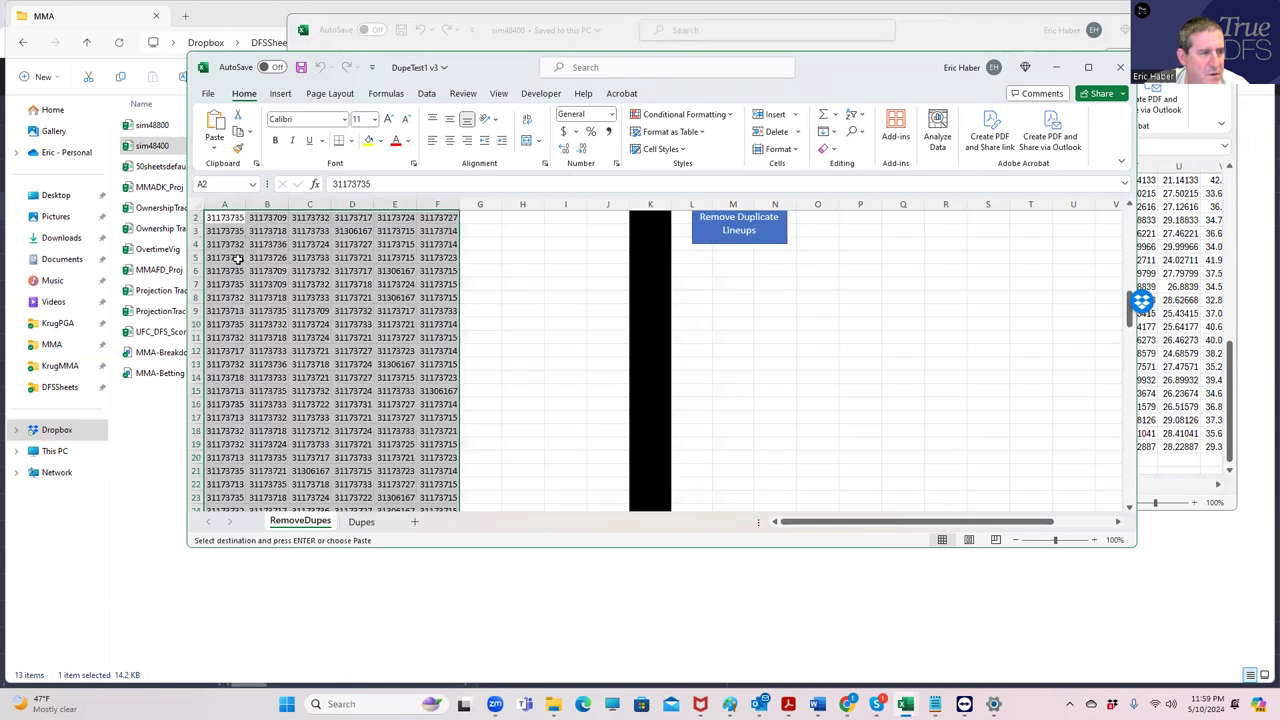
Paste the copied 50sheetsdefaults lineups at A52 of the RemoveDupes sheet and put the DupeTest1 v3 workbook aside
scroll(500, 311, down, 13)
click(222, 363)
key(ctrl+v)
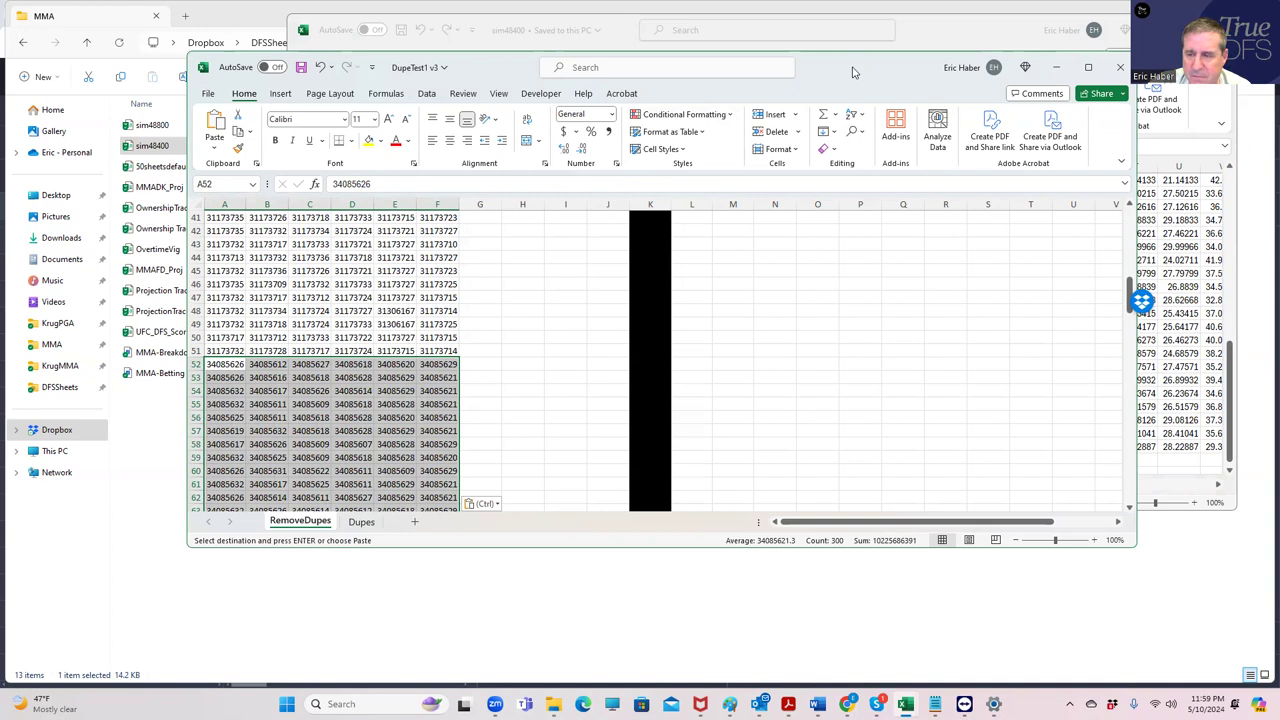
click(1057, 67)
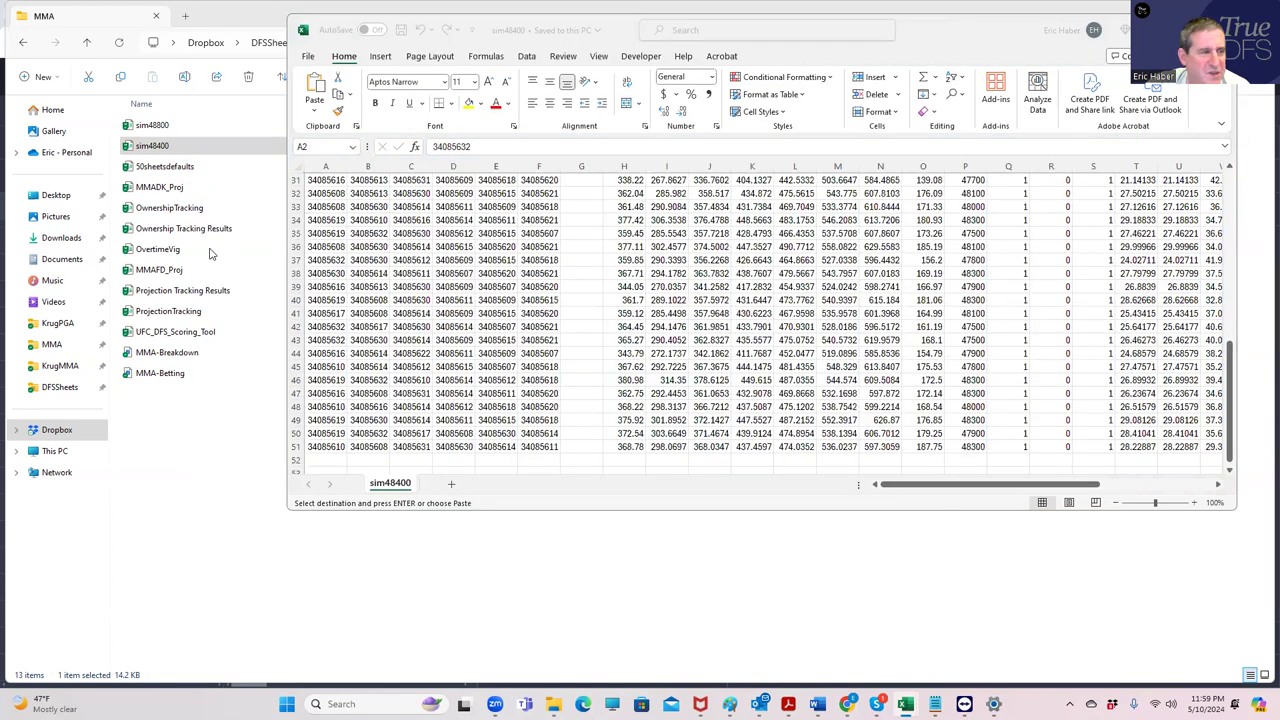
Bring up 50sheetsdefaults from the MMA folder and paste its copied lineups over those starting at A2 of RemoveDupes in DupeTest1 v3
click(152, 125)
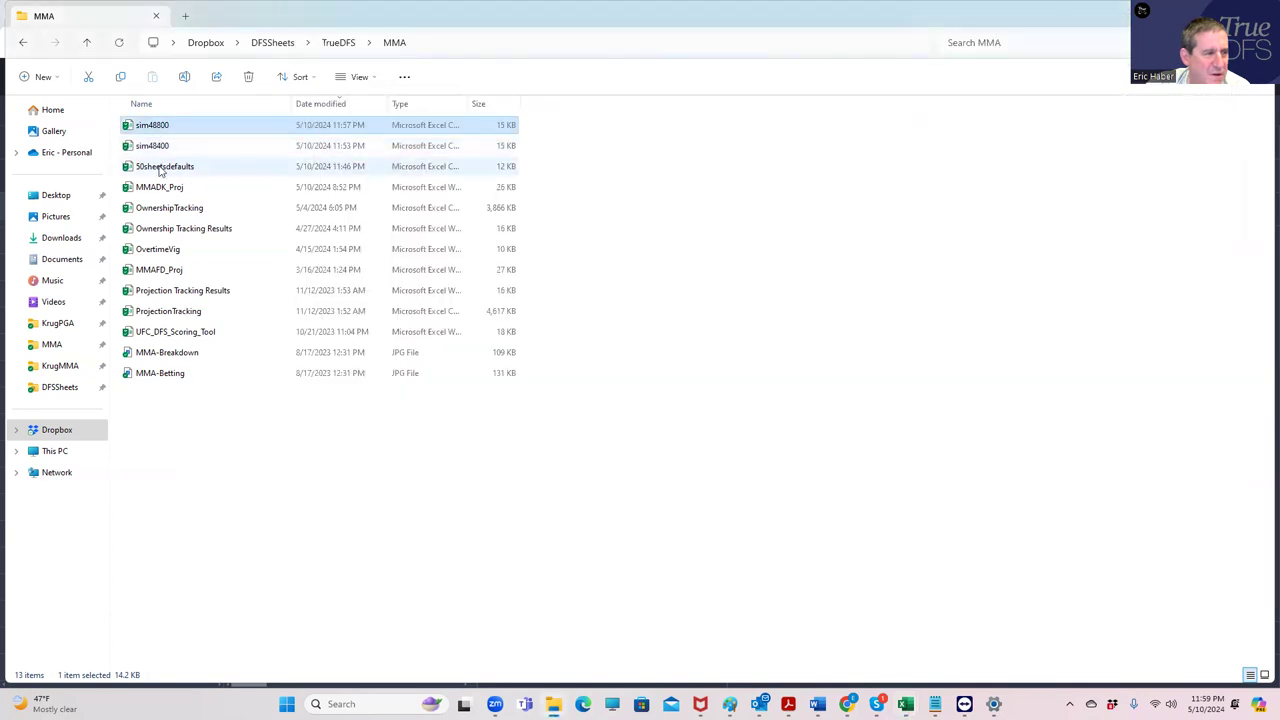
click(157, 166)
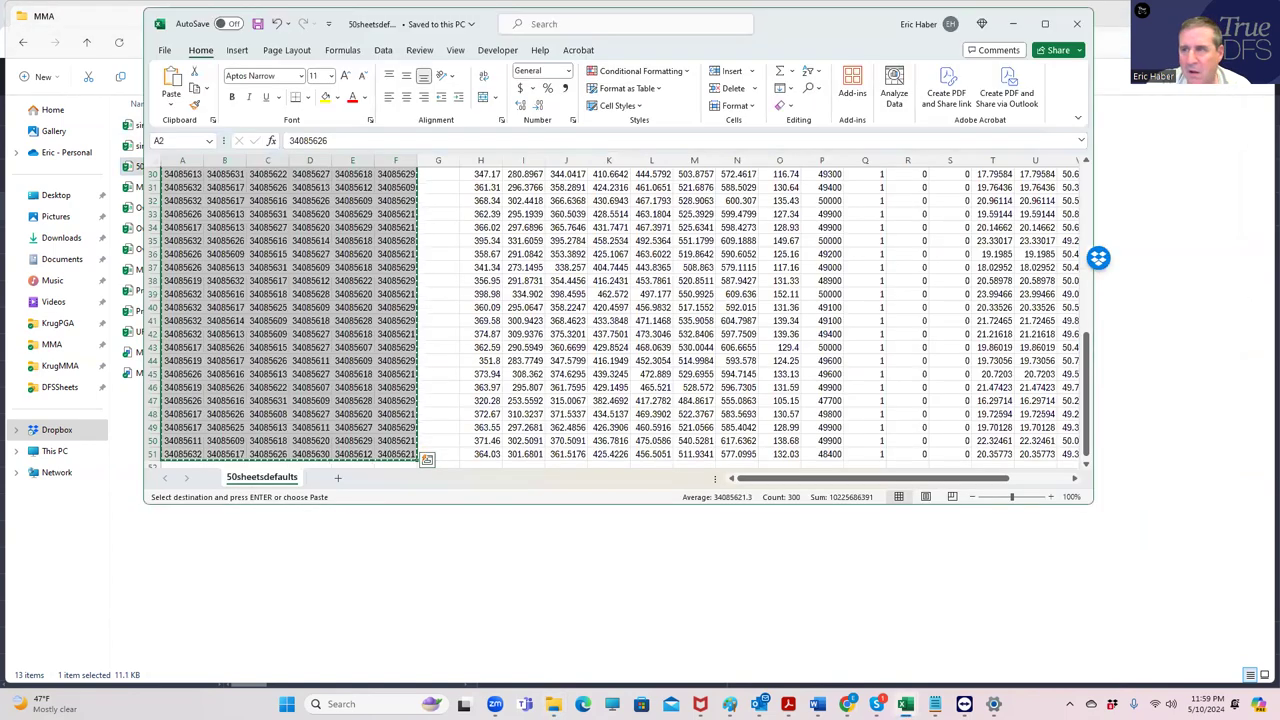
key(alt+Tab)
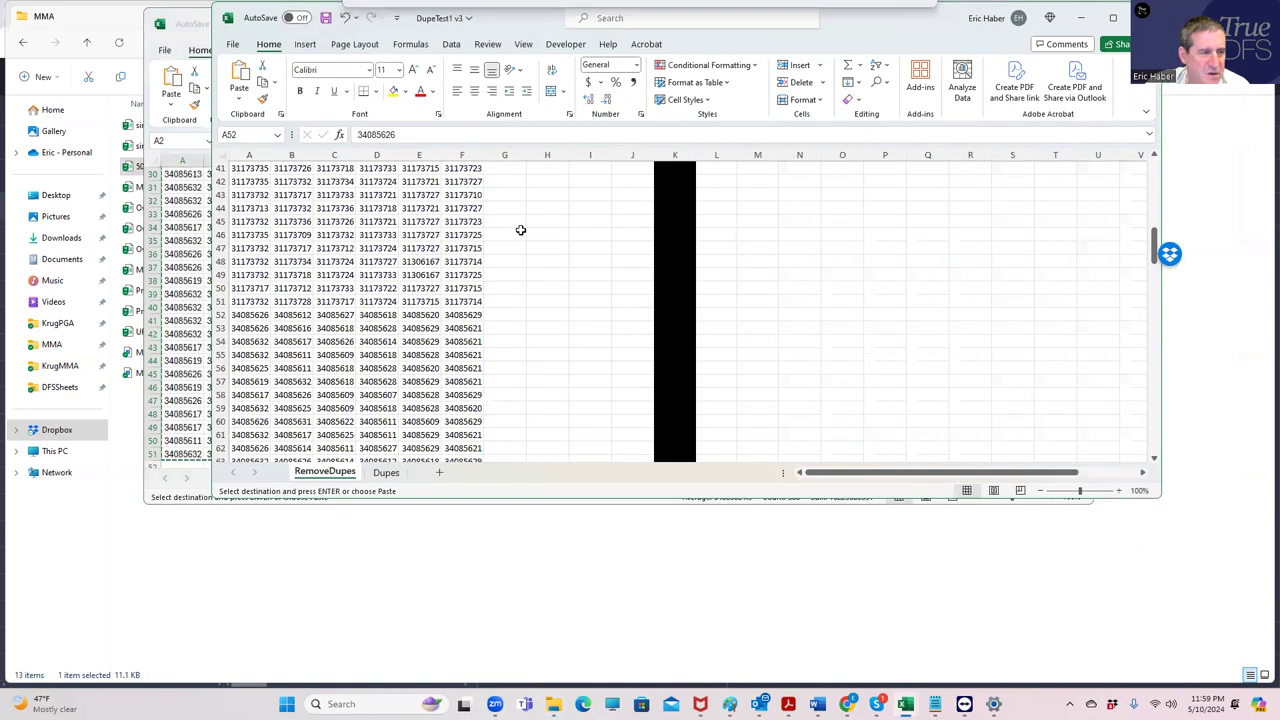
scroll(522, 218, up, 6)
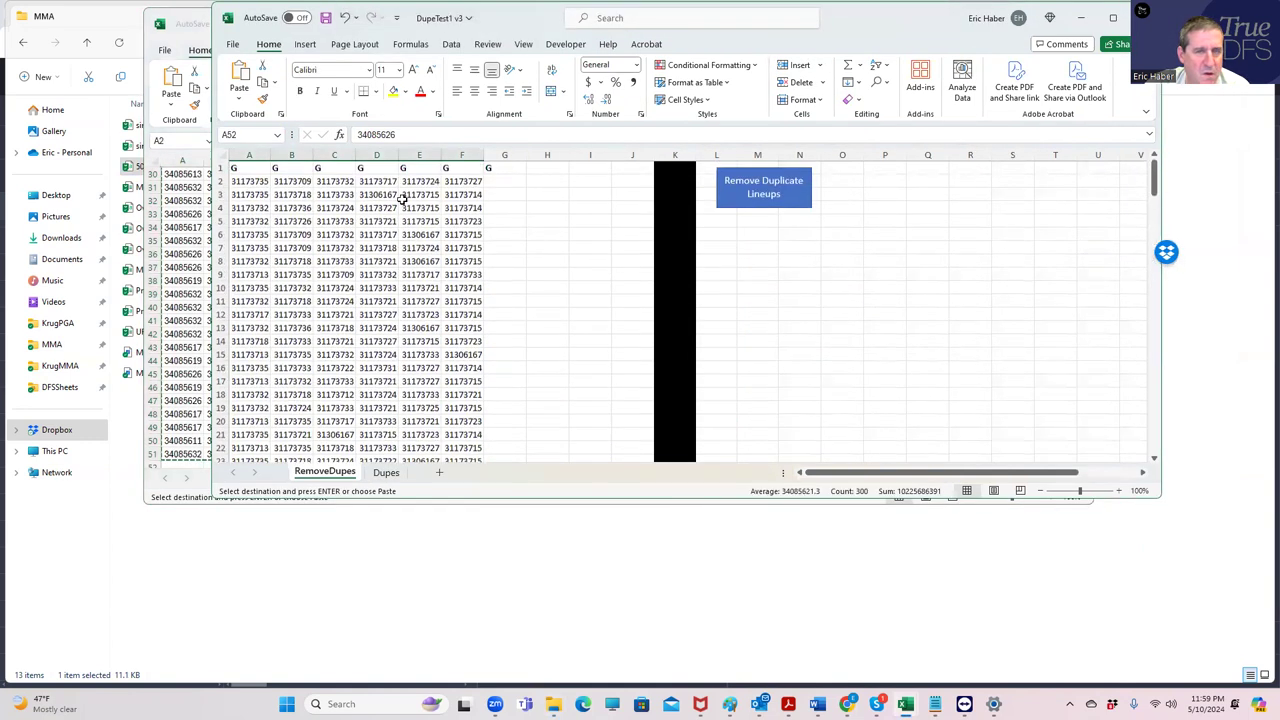
click(255, 182)
key(ctrl+v)
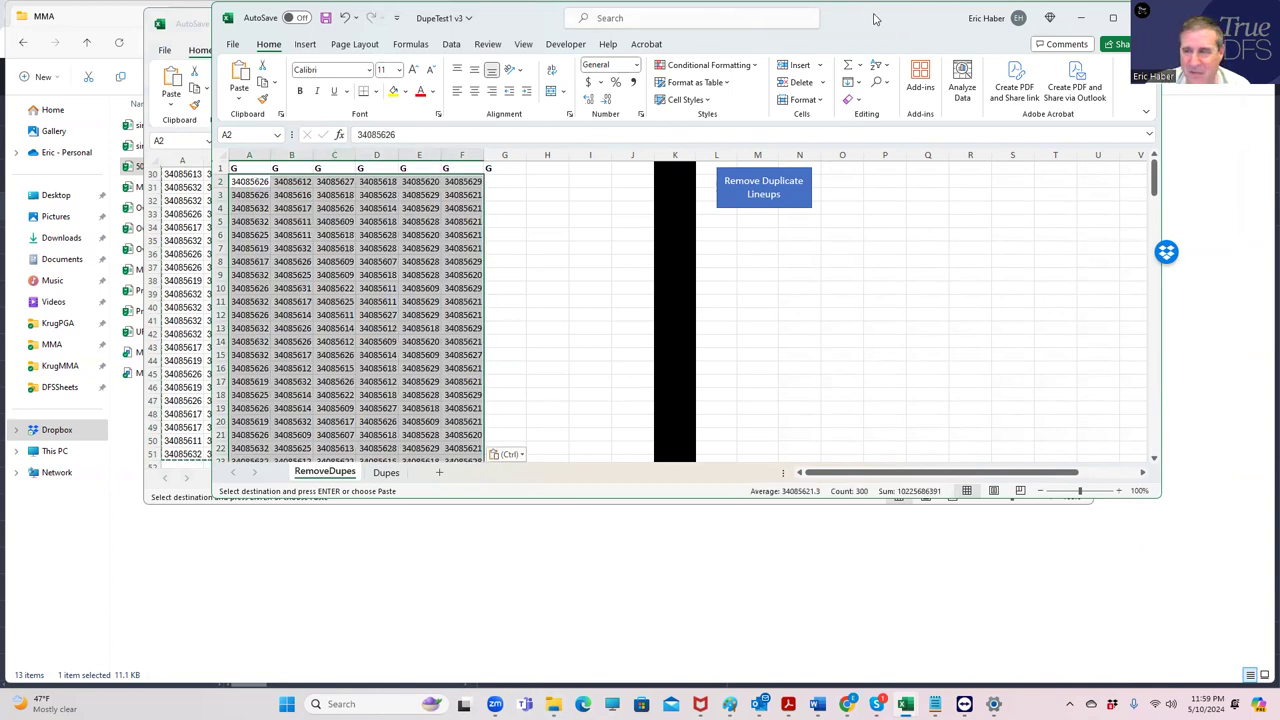
click(1081, 18)
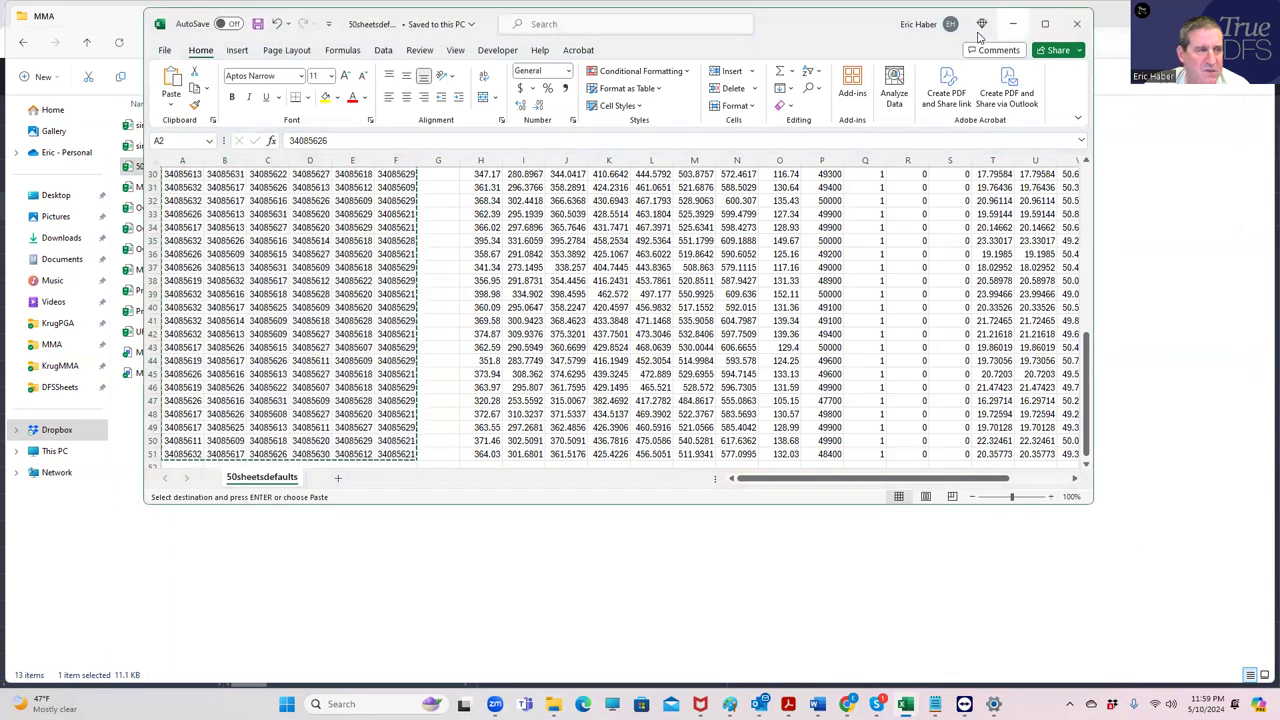
Open sim48800 from the MMA folder and copy its lineups in A2:F51
click(1013, 23)
click(158, 126)
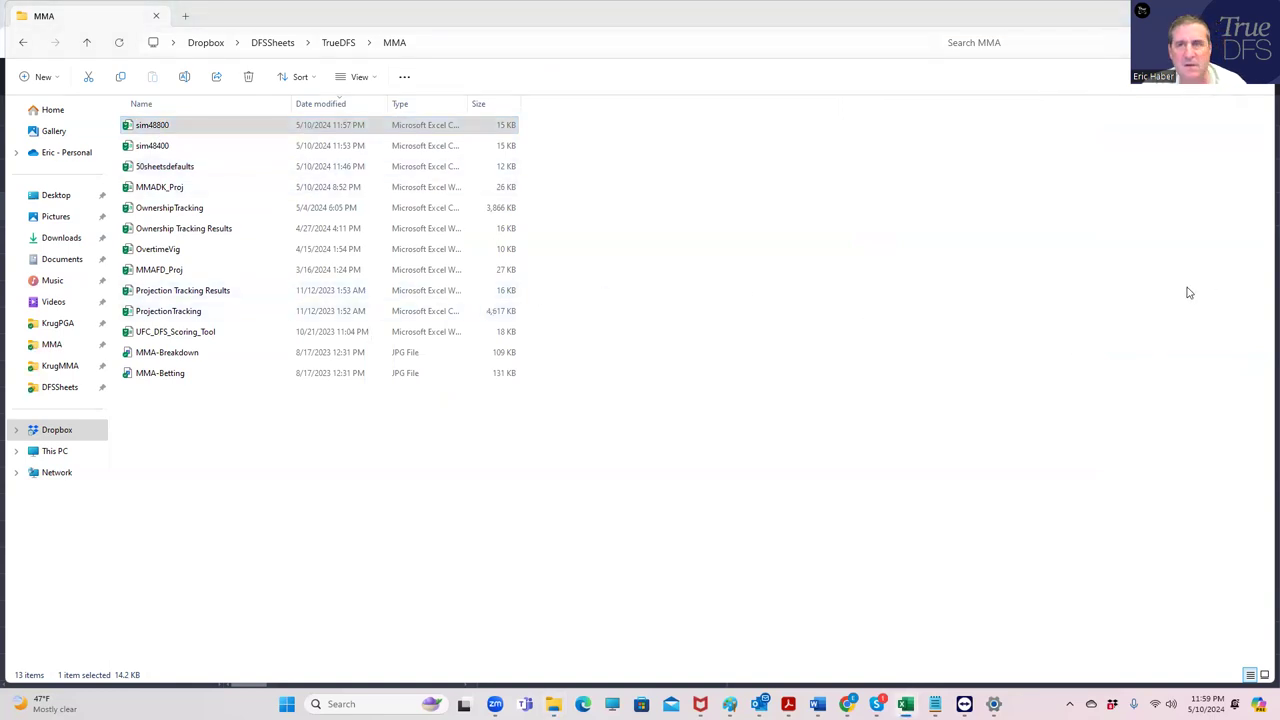
key(Return)
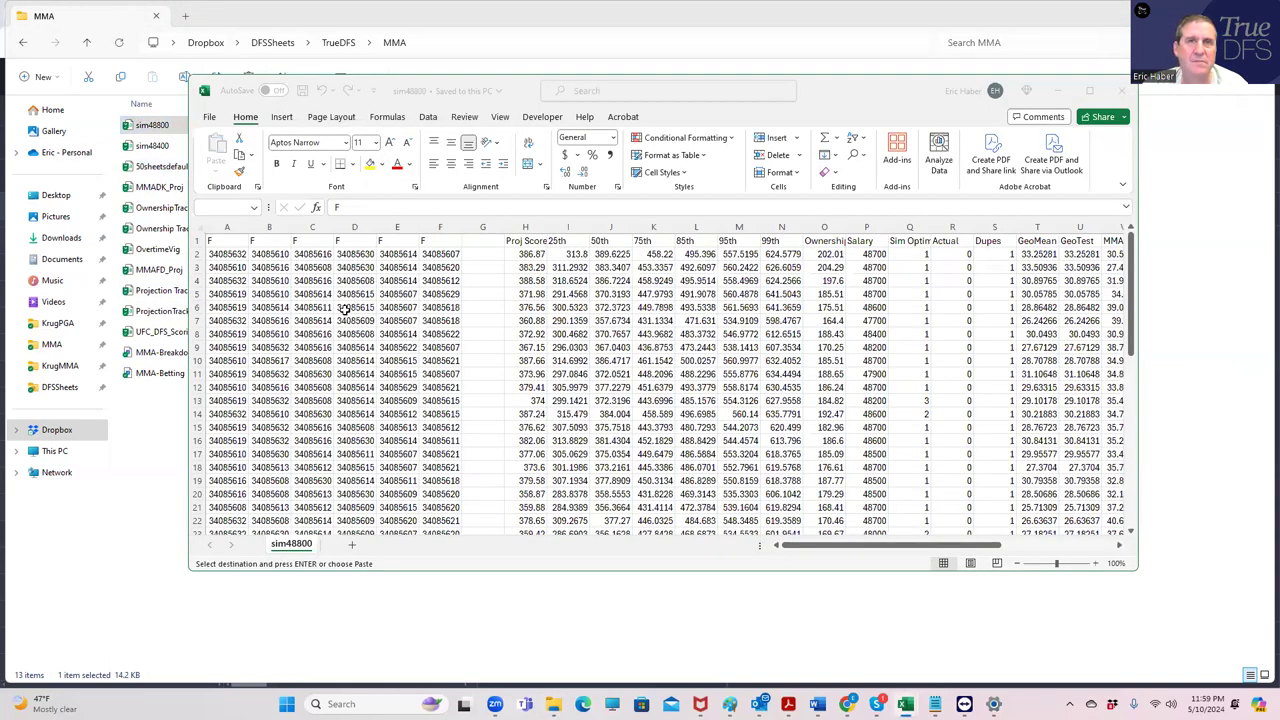
drag(226, 255, 457, 505)
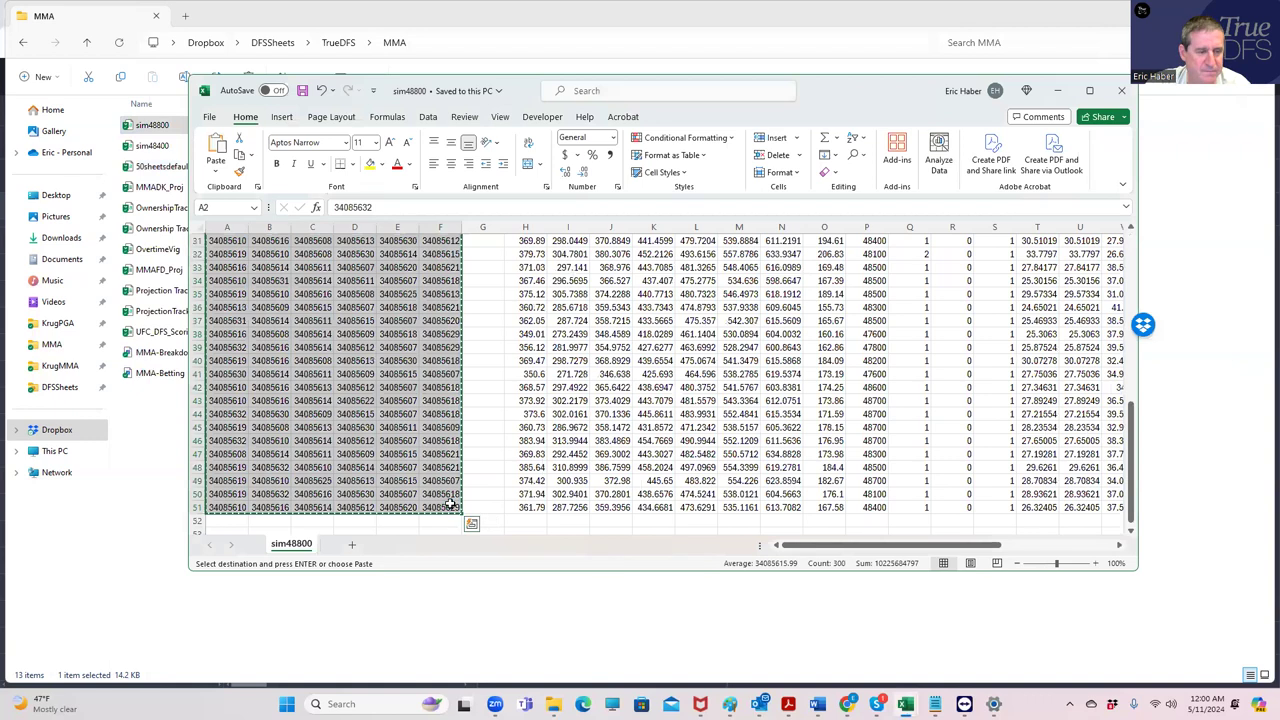
key(ctrl+c)
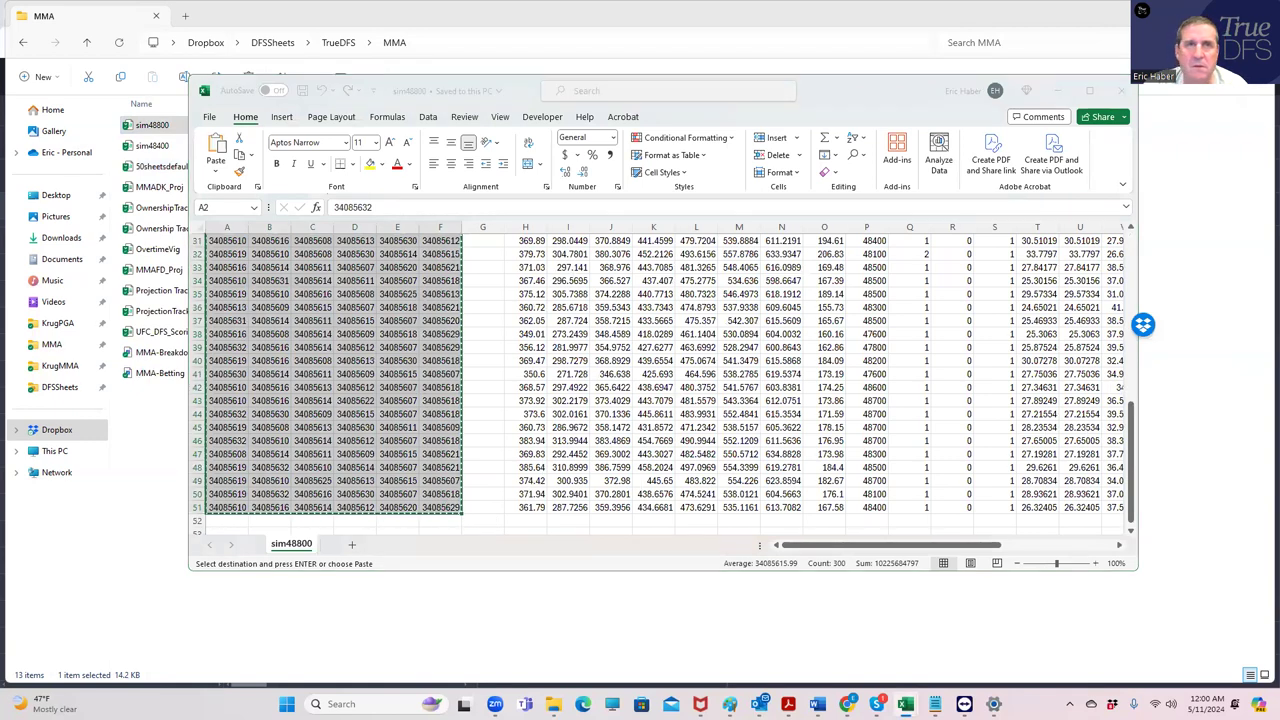
Paste the sim48800 lineups at A102 of the RemoveDupes sheet in DupeTest1 v3
key(alt+Tab)
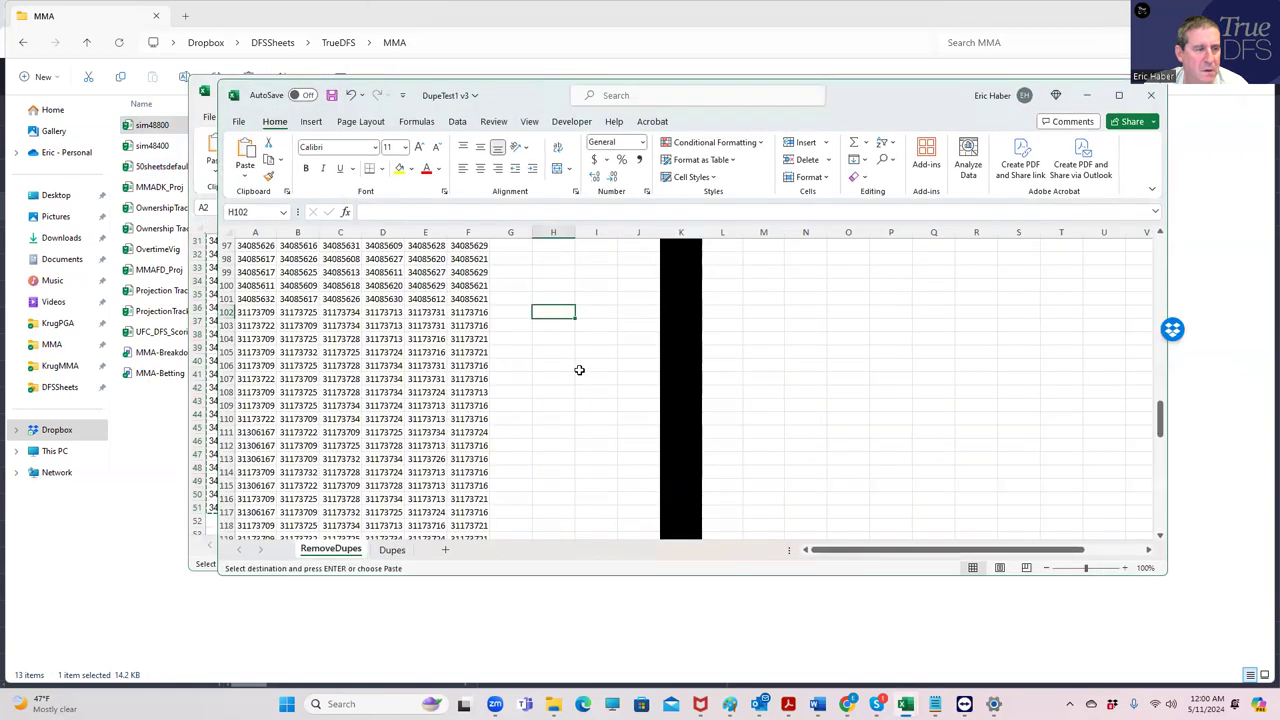
scroll(323, 285, up, 3)
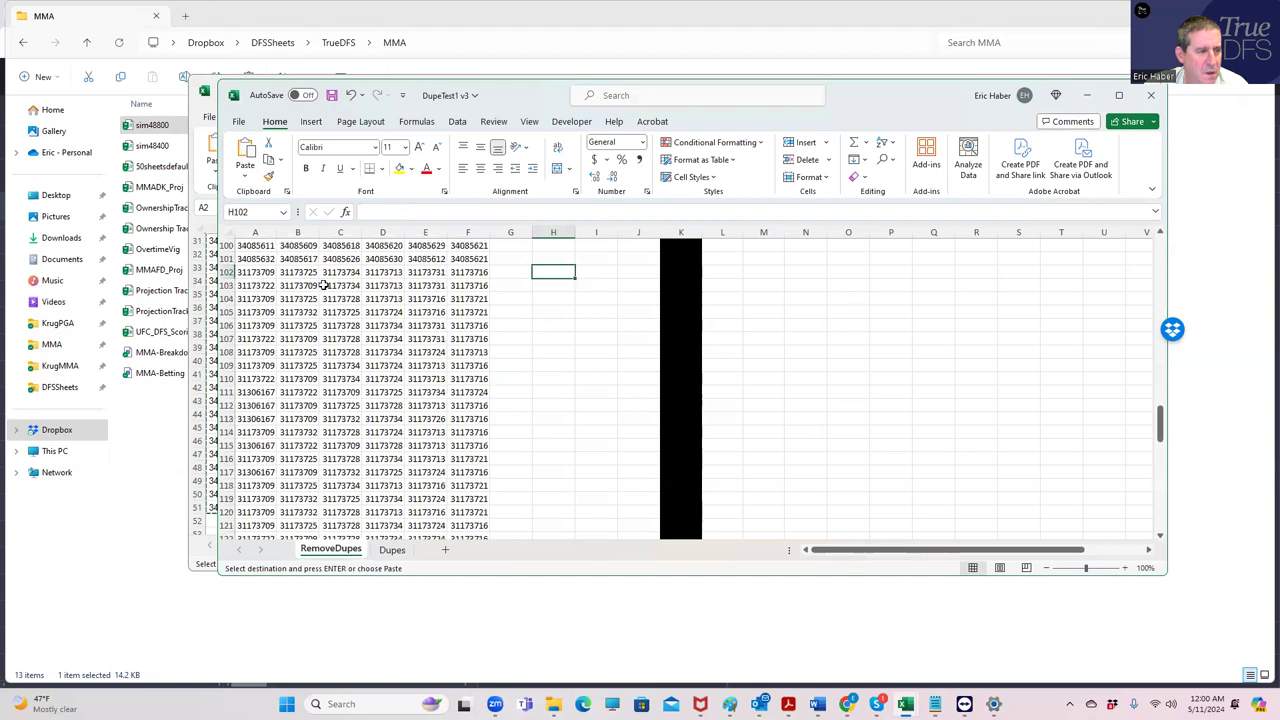
click(249, 272)
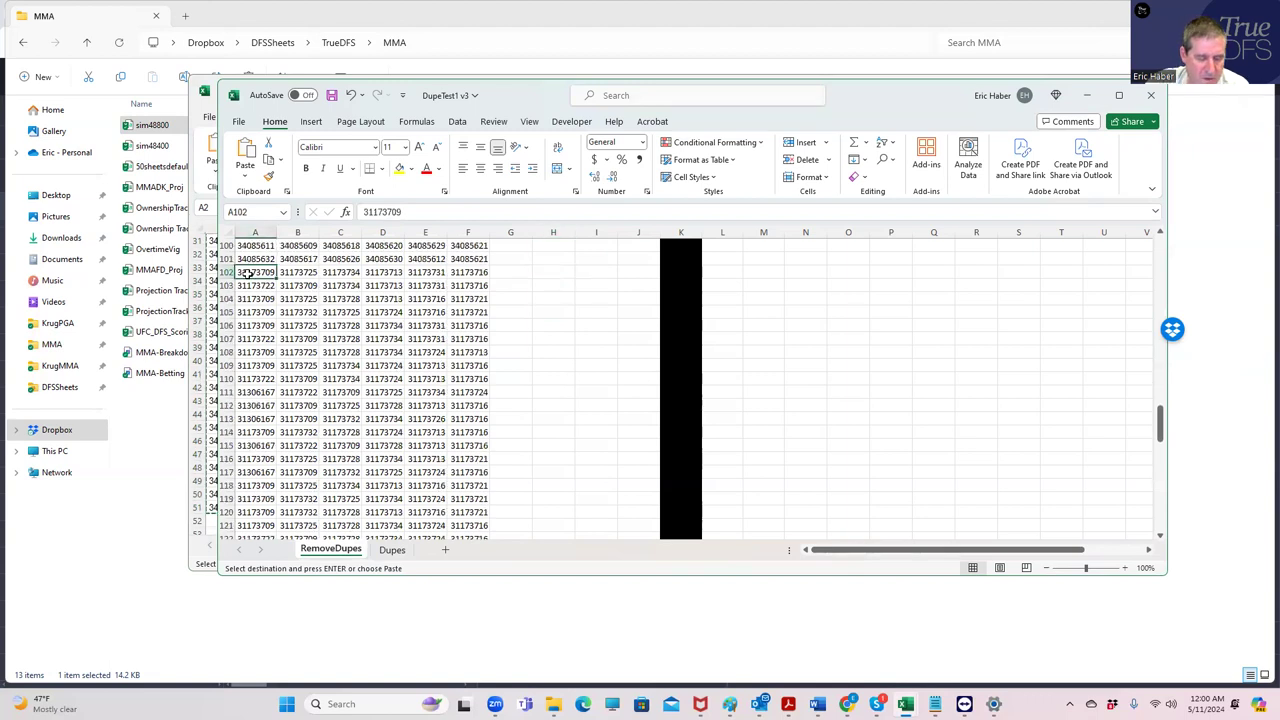
key(ctrl+v)
Clear the leftover old lineups in A152:F154 below the pasted block
scroll(575, 381, down, 14)
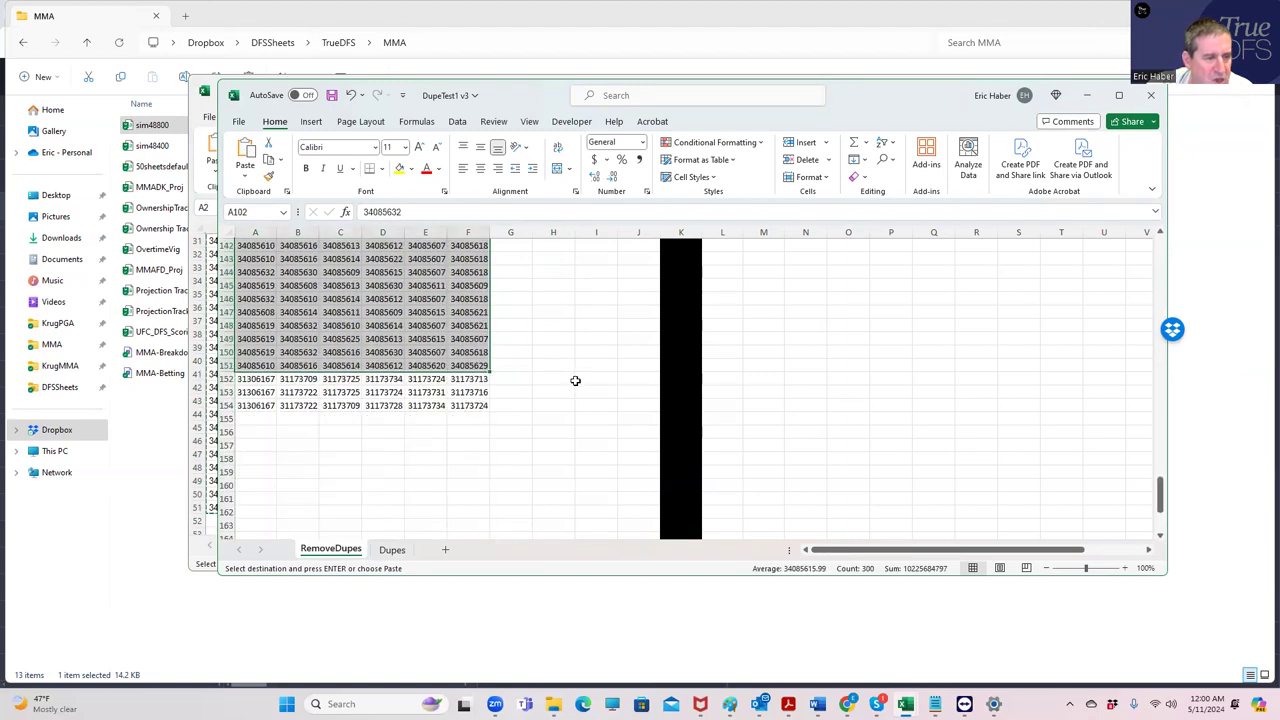
drag(262, 385, 474, 414)
key(Delete)
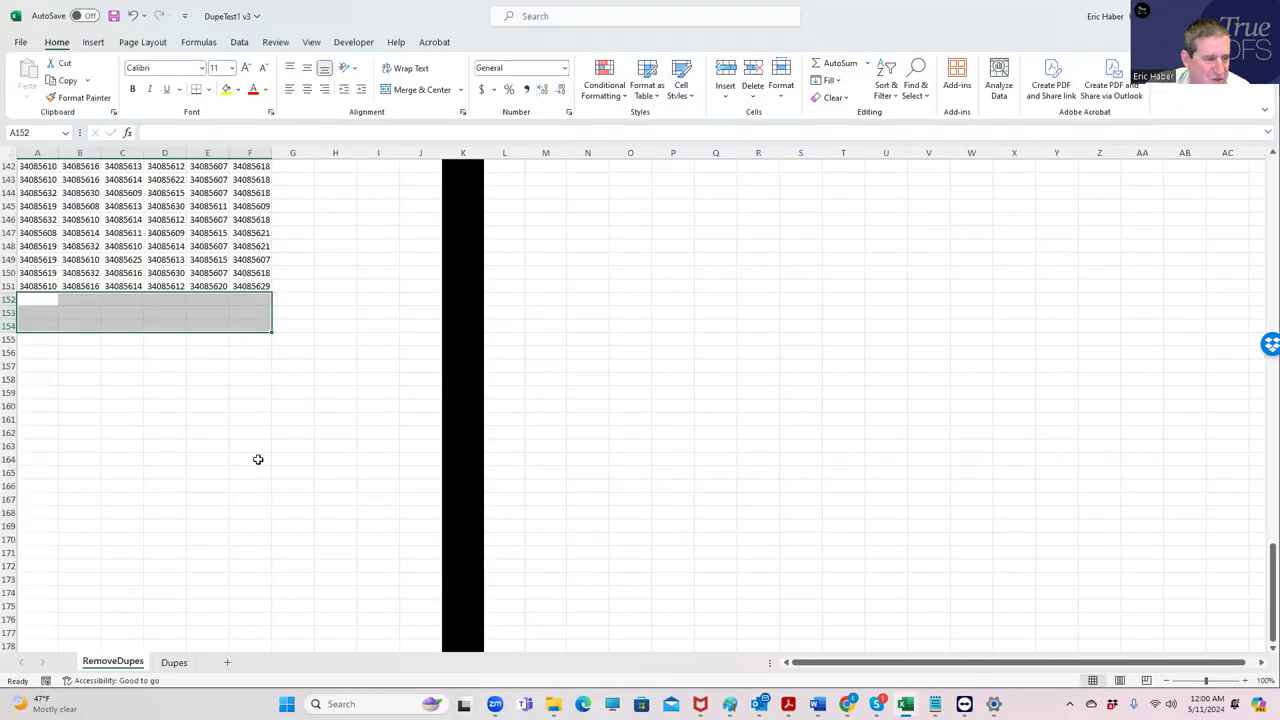
Run Remove Duplicate Lineups on the combined lineups of the RemoveDupes sheet
scroll(228, 508, up, 17)
scroll(228, 508, up, 20)
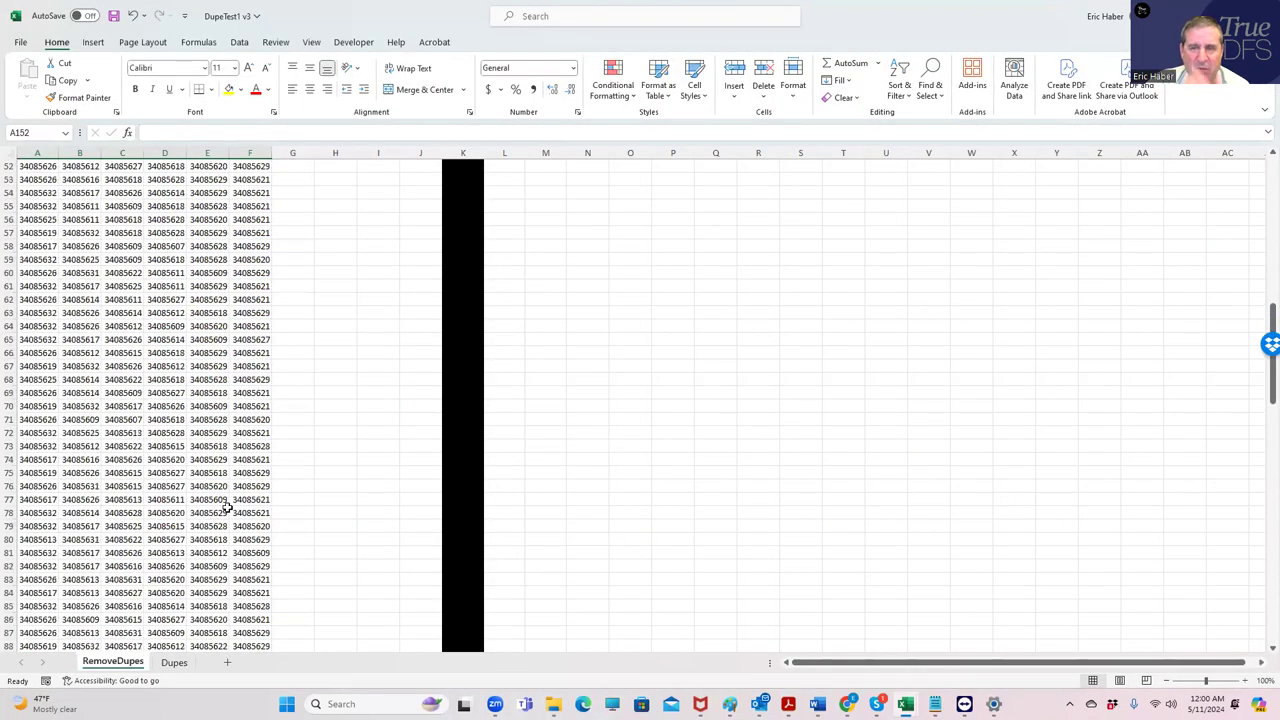
click(578, 196)
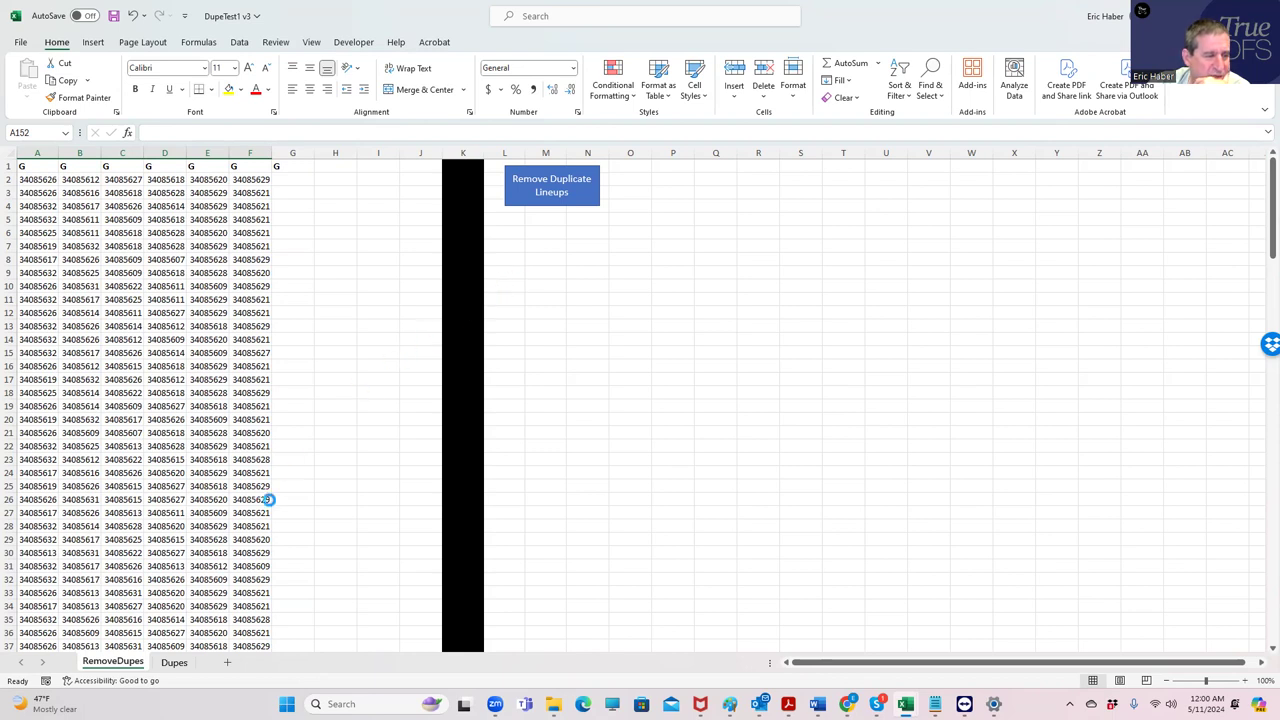
Examine the duplicate lineups on the Dupes sheet down to the last filled row
click(173, 663)
scroll(330, 568, down, 9)
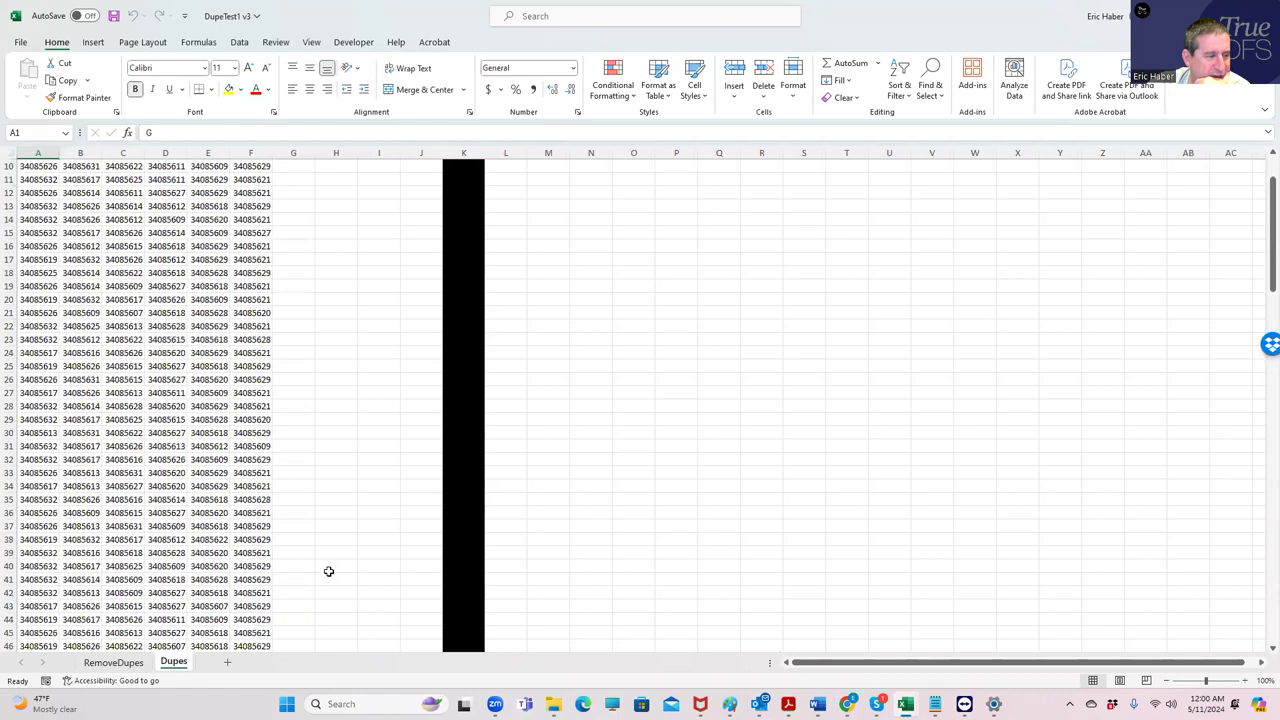
scroll(330, 567, down, 1)
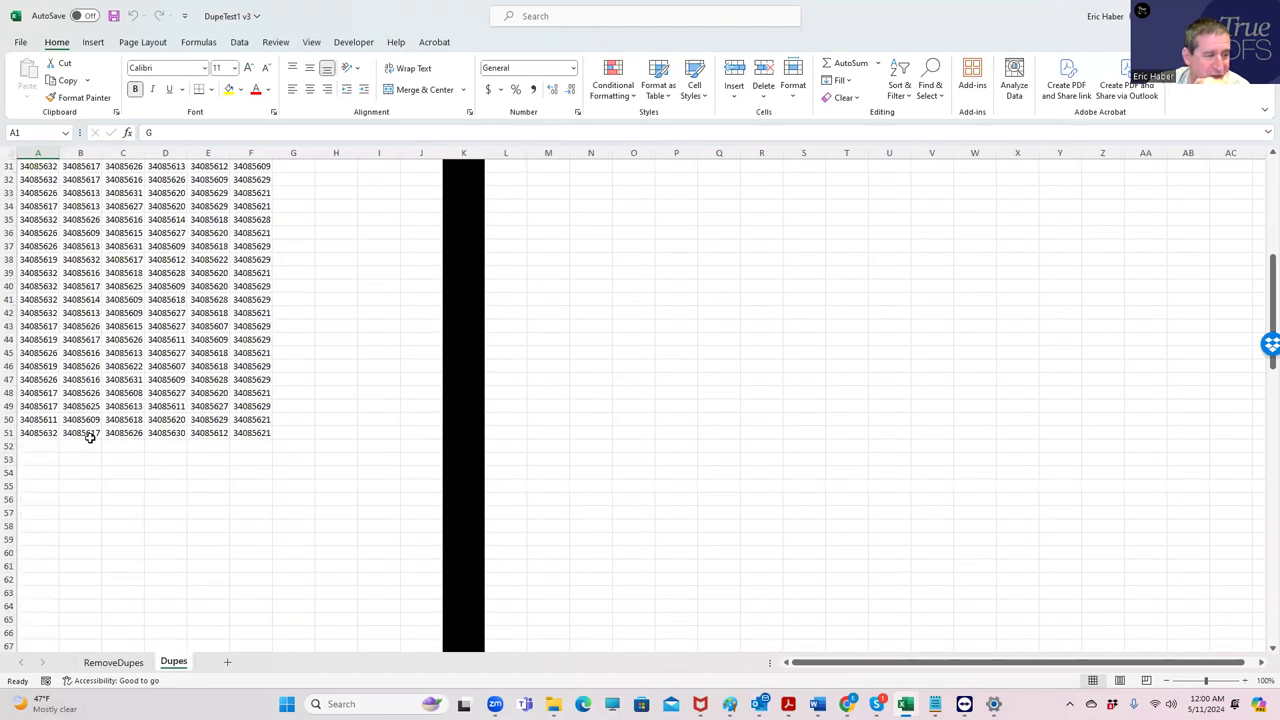
click(40, 432)
click(245, 432)
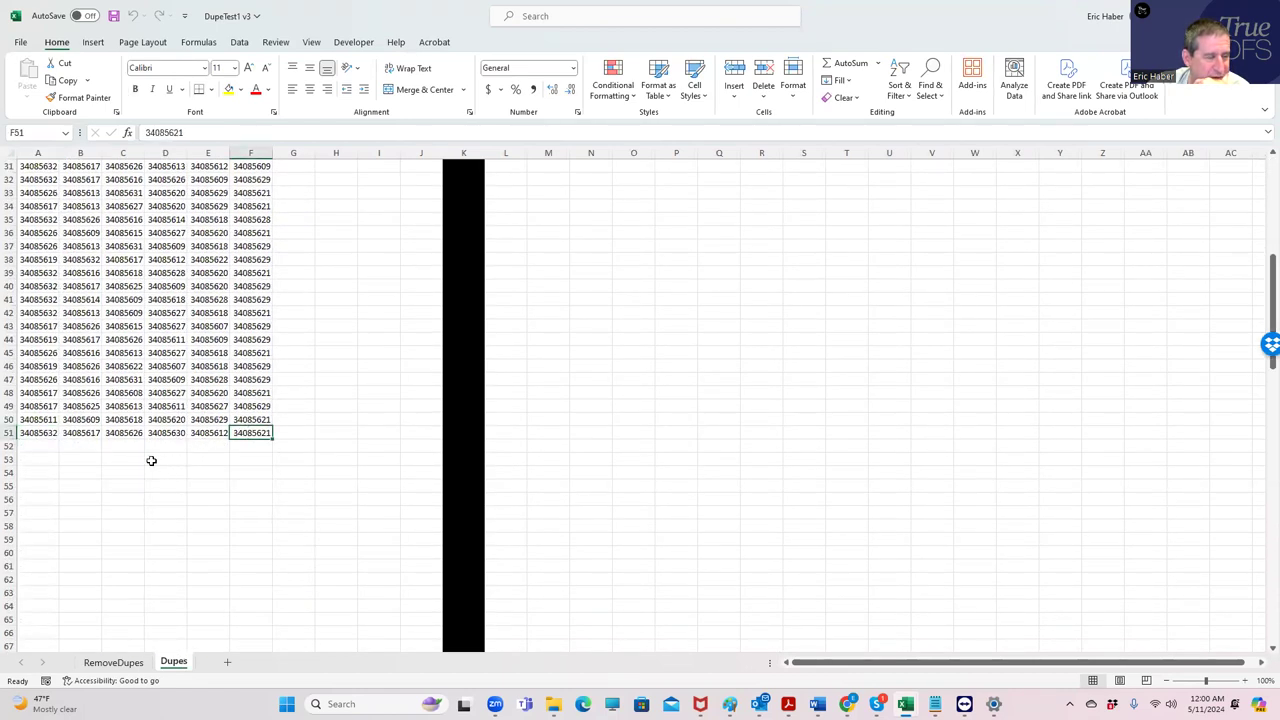
click(48, 435)
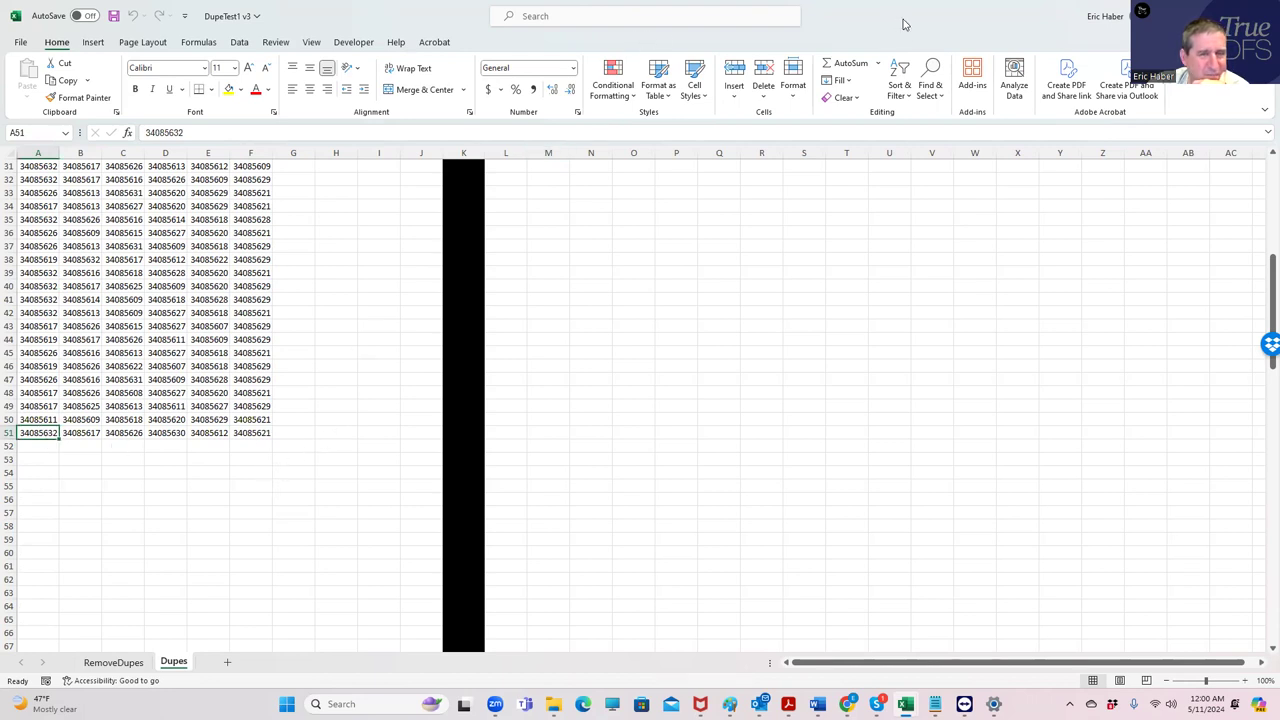
Switch to SaberSim, save the existing lineup filter of Salary less than 48800, and download My Lineups
click(1190, 16)
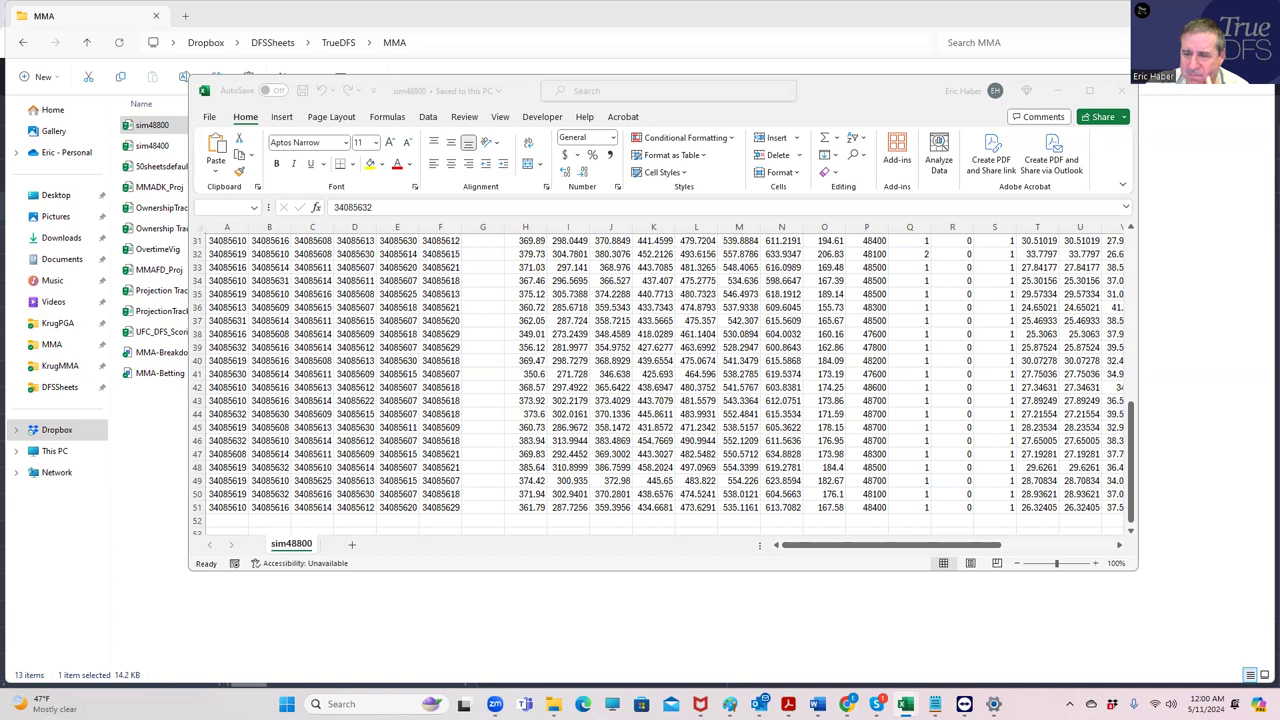
click(1100, 82)
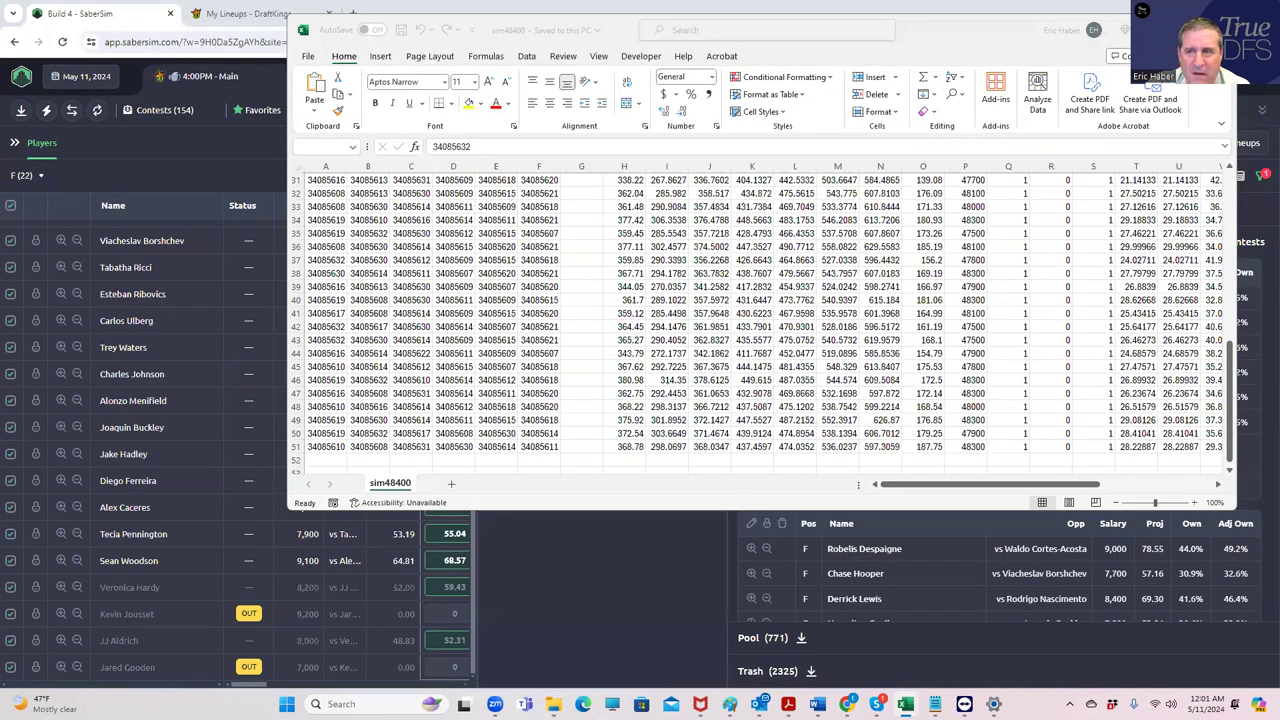
key(alt+Tab)
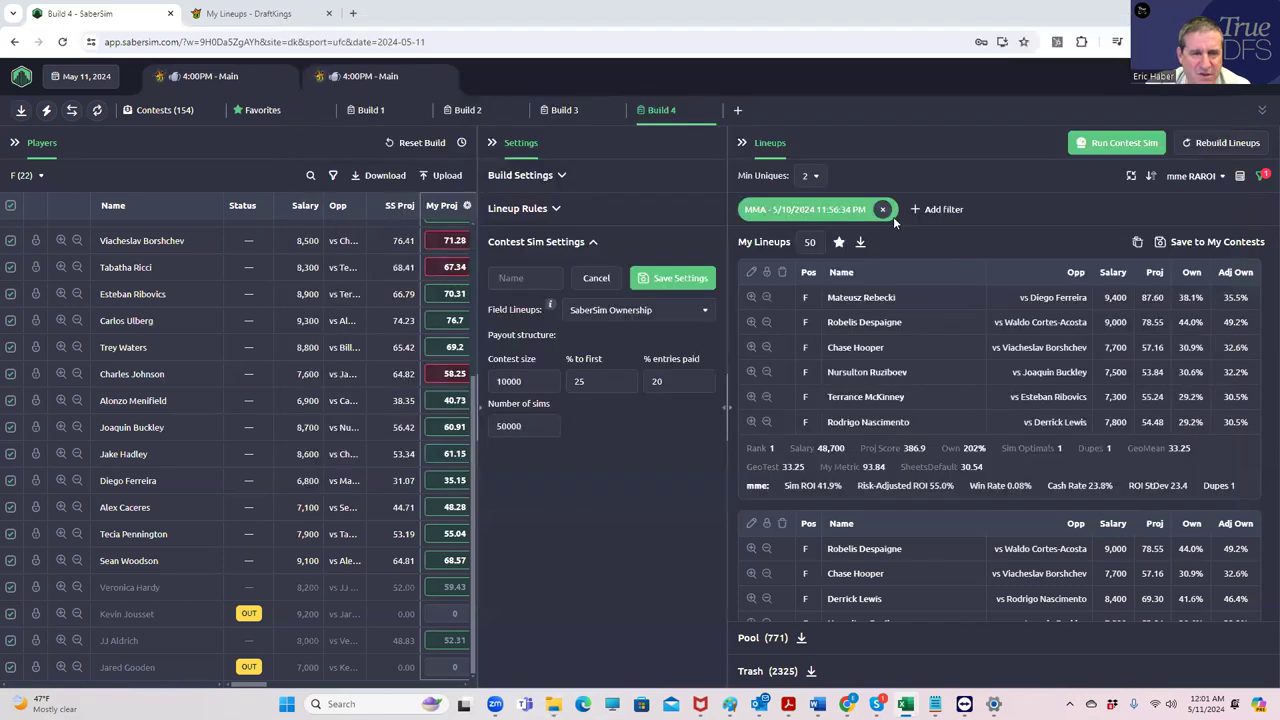
click(813, 211)
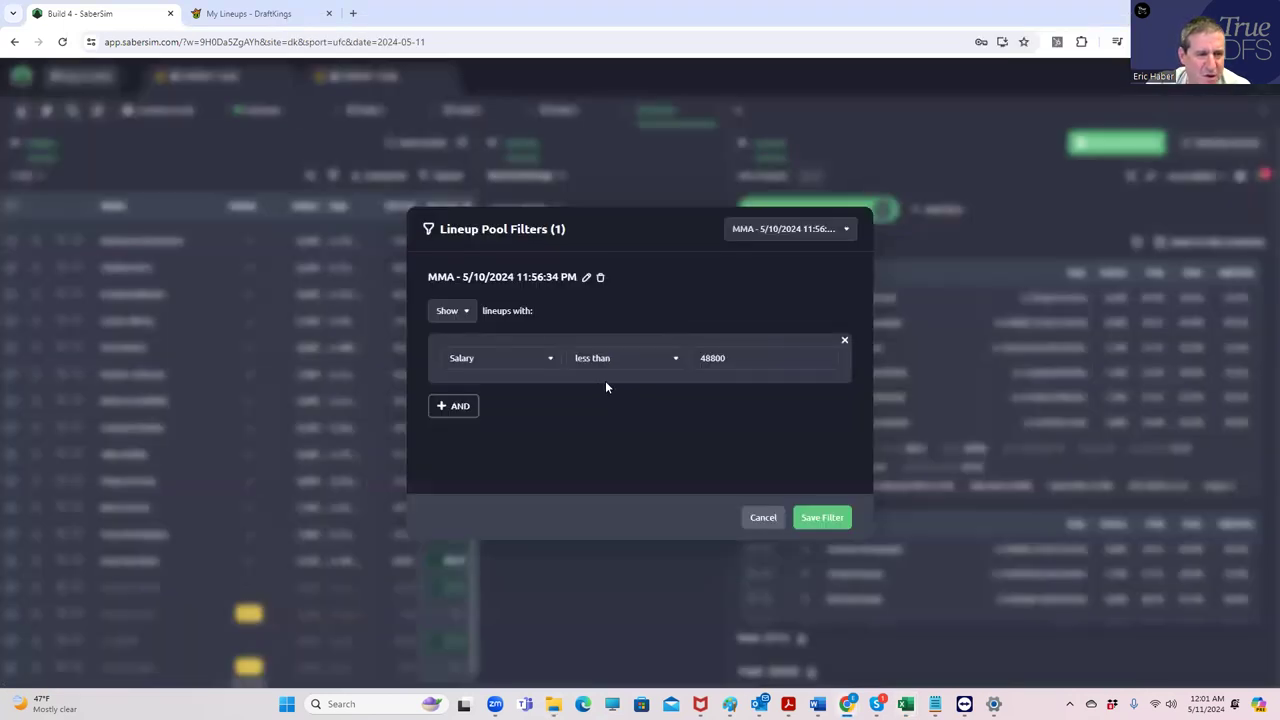
click(807, 520)
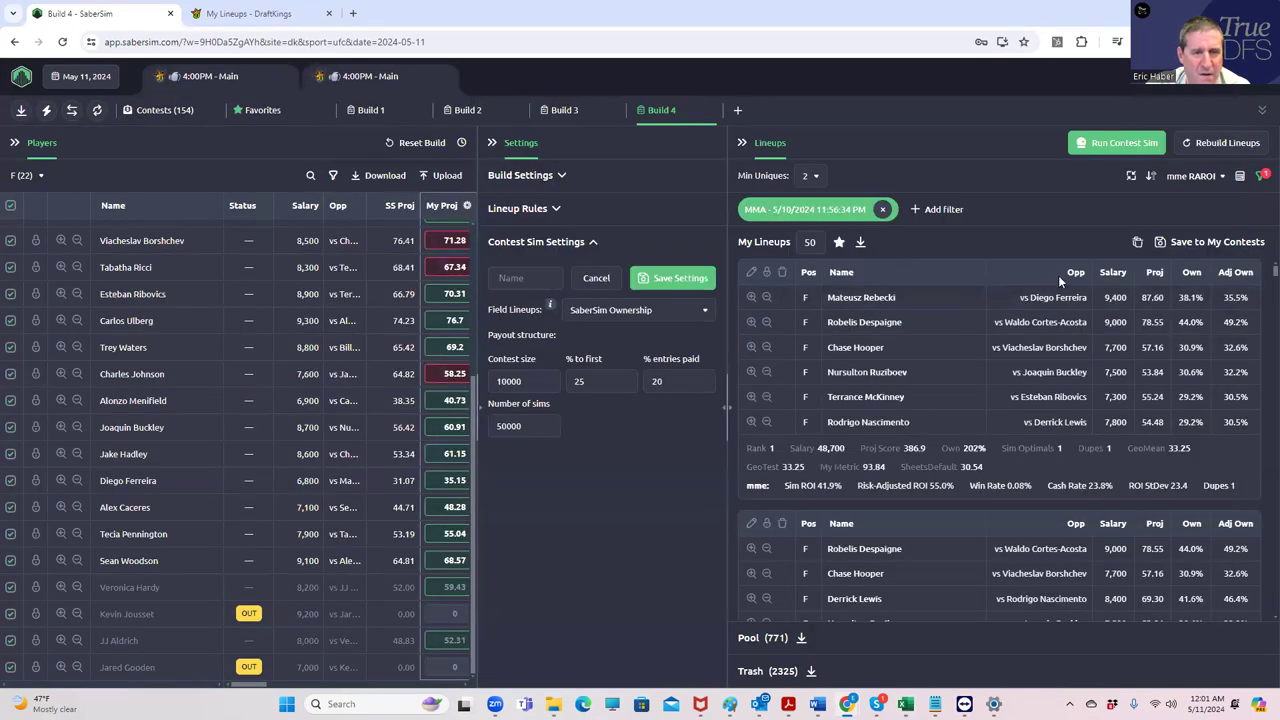
click(859, 242)
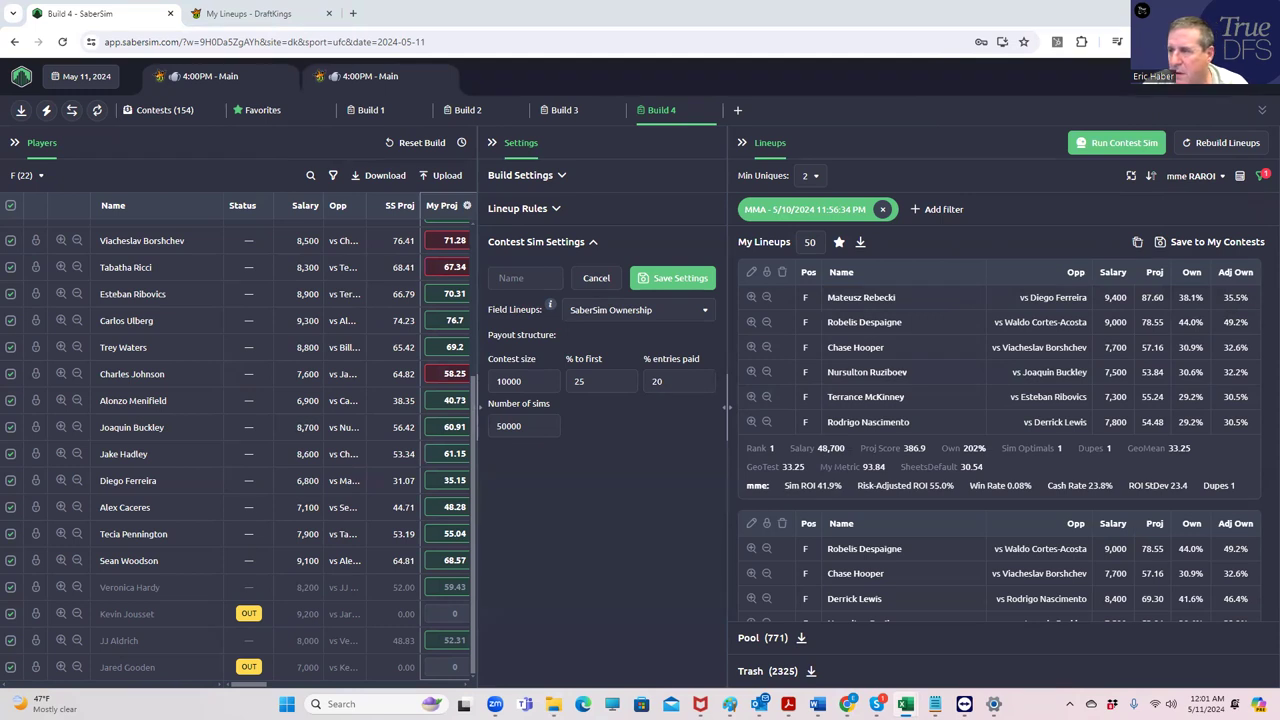
Paste the copied sim48800 lineups at A2 of the RemoveDupes sheet in DupeTest1 v3 and move the workbook window aside
key(alt+Tab)
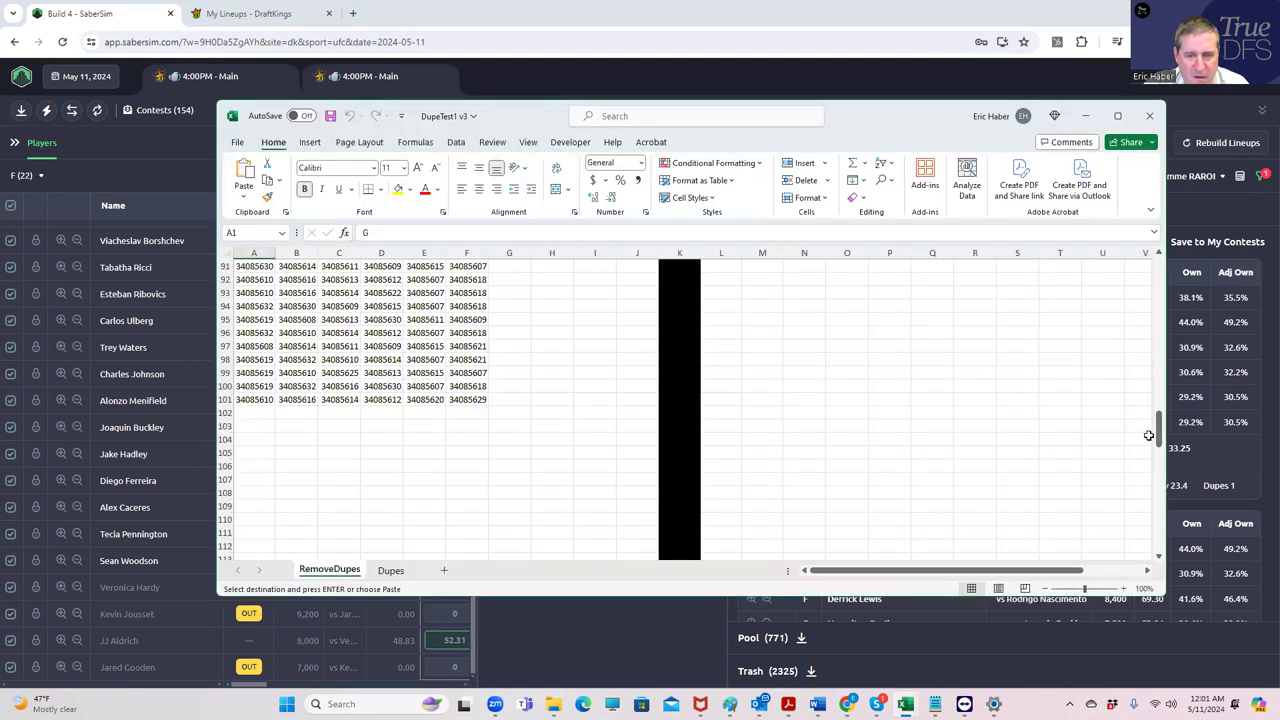
drag(1160, 440, 1160, 265)
click(265, 280)
key(ctrl+v)
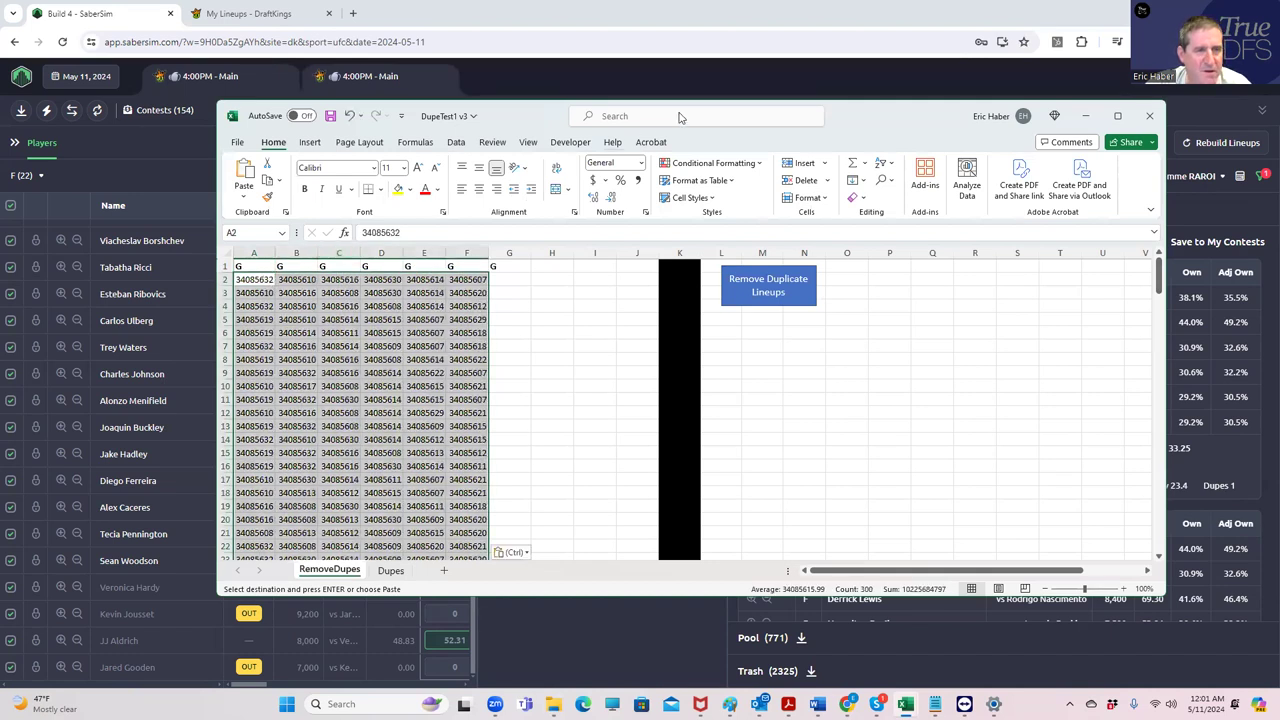
drag(865, 113, 1169, 155)
Switch to SaberSim and save a new lineup filter showing lineups with Salary less than 48400
key(alt+Tab)
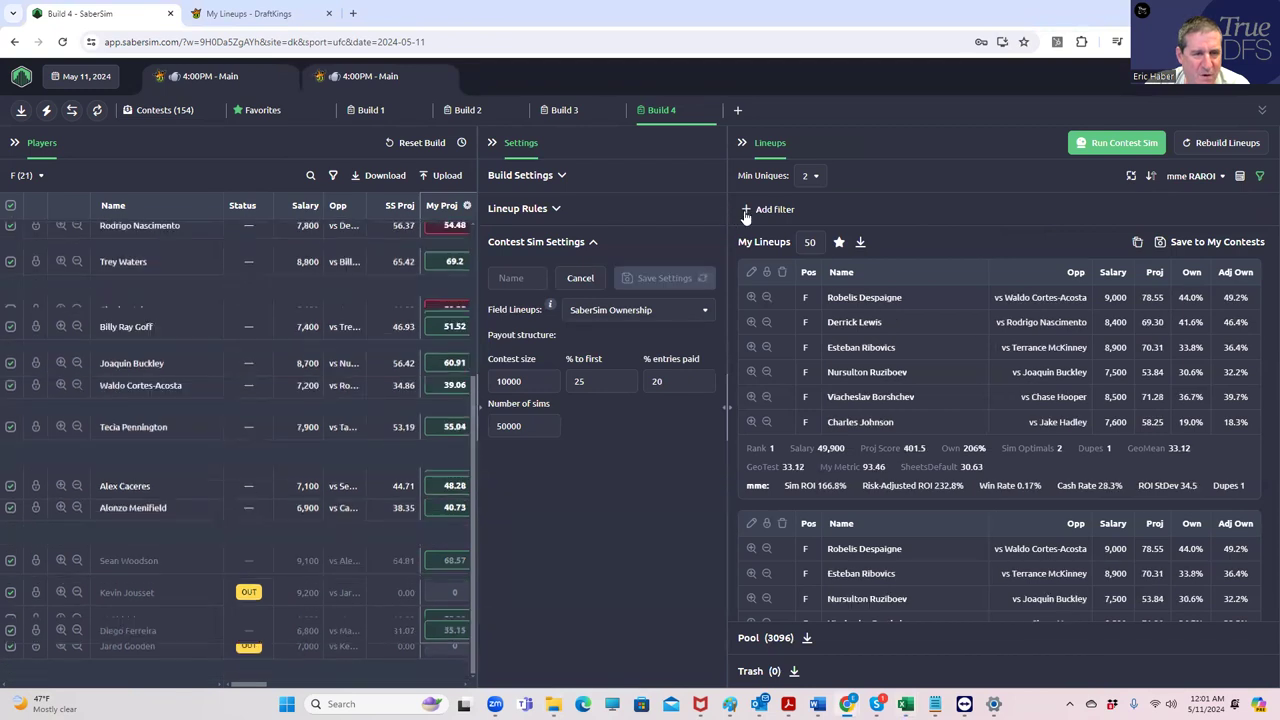
click(746, 209)
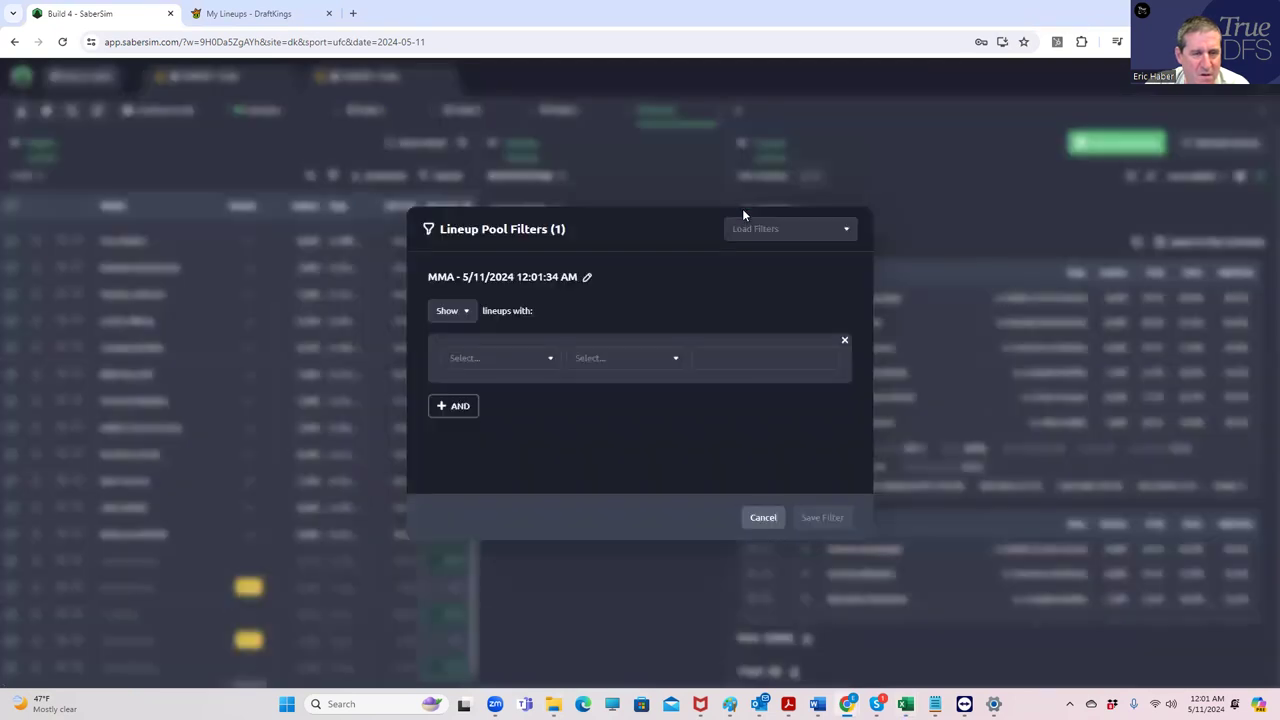
click(500, 365)
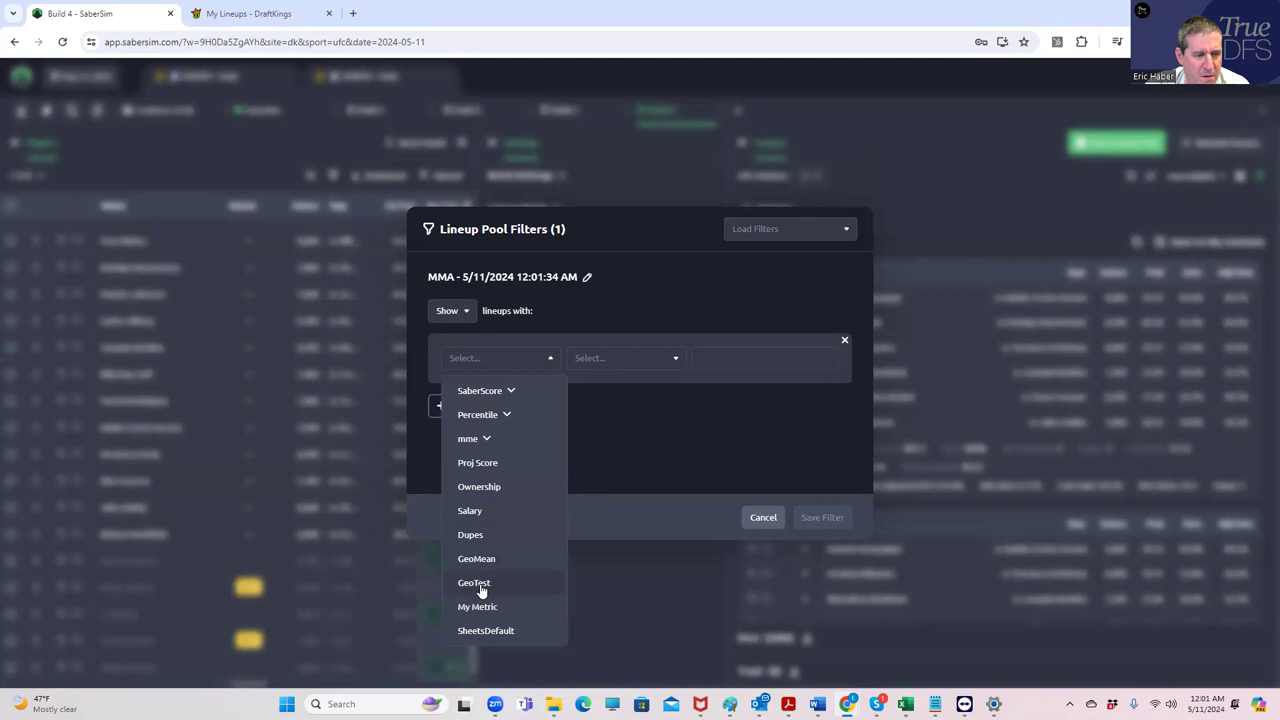
click(472, 511)
click(620, 365)
click(597, 414)
click(712, 360)
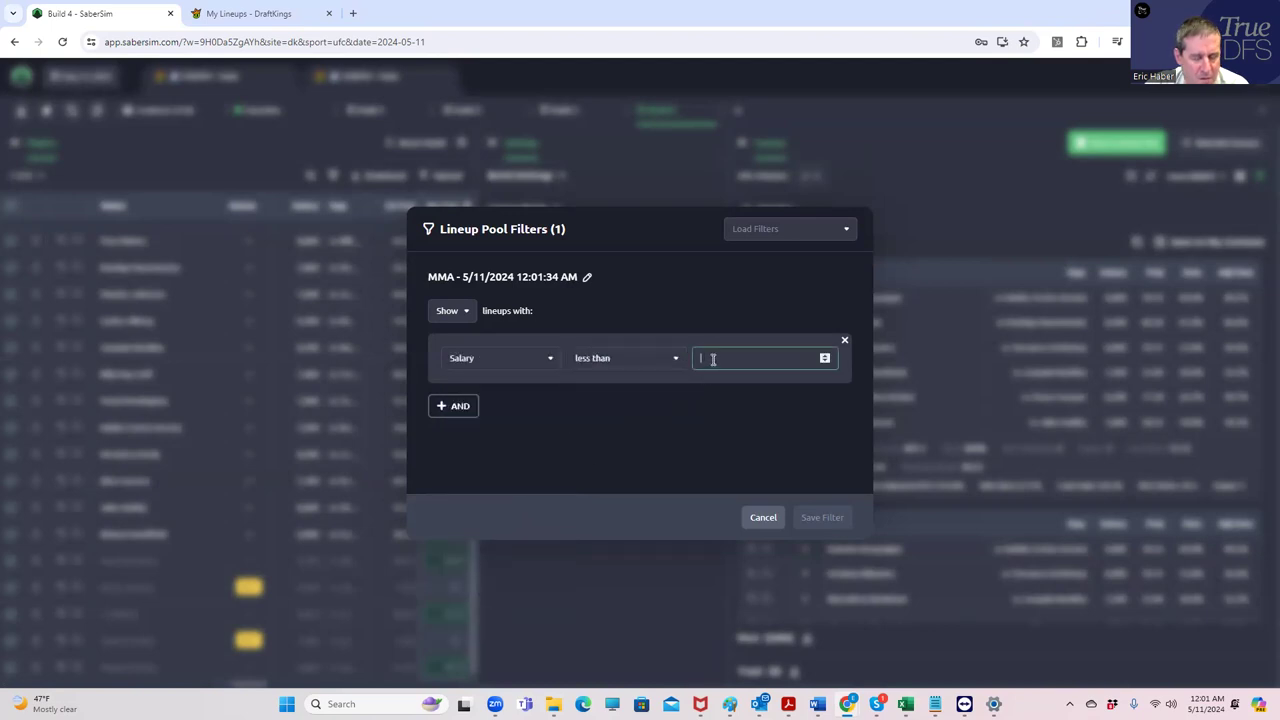
text(48400)
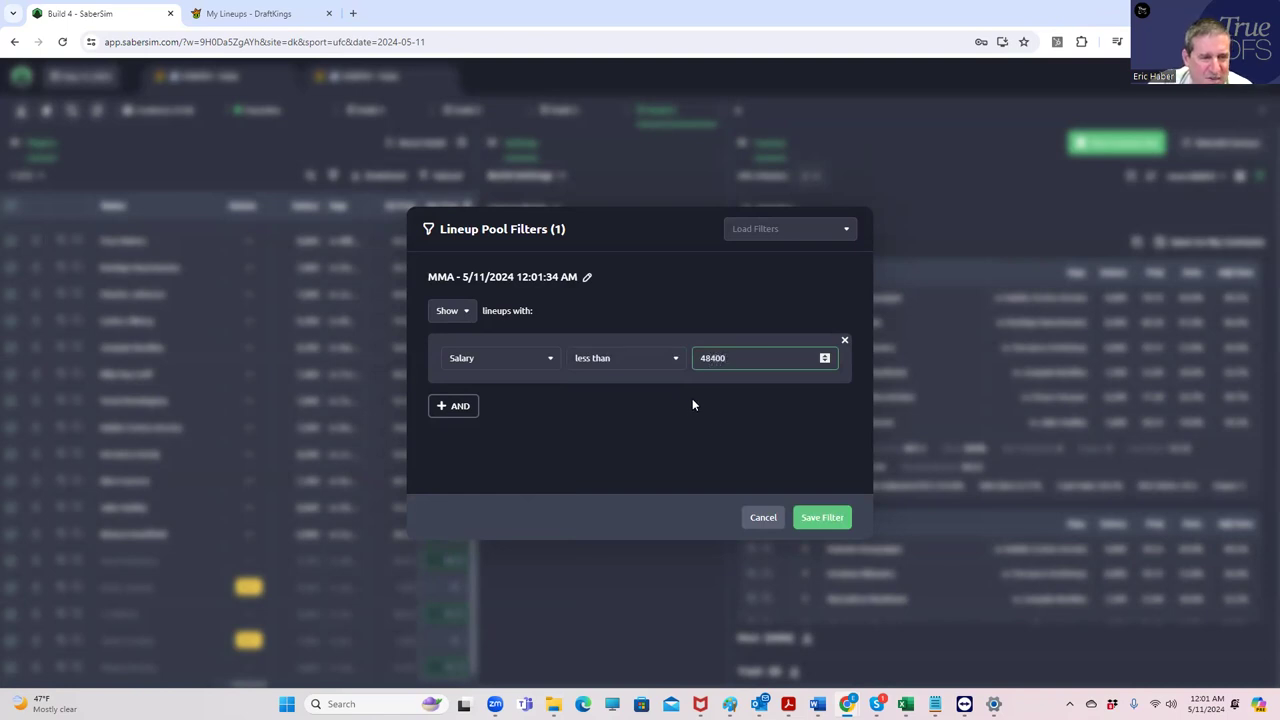
click(810, 516)
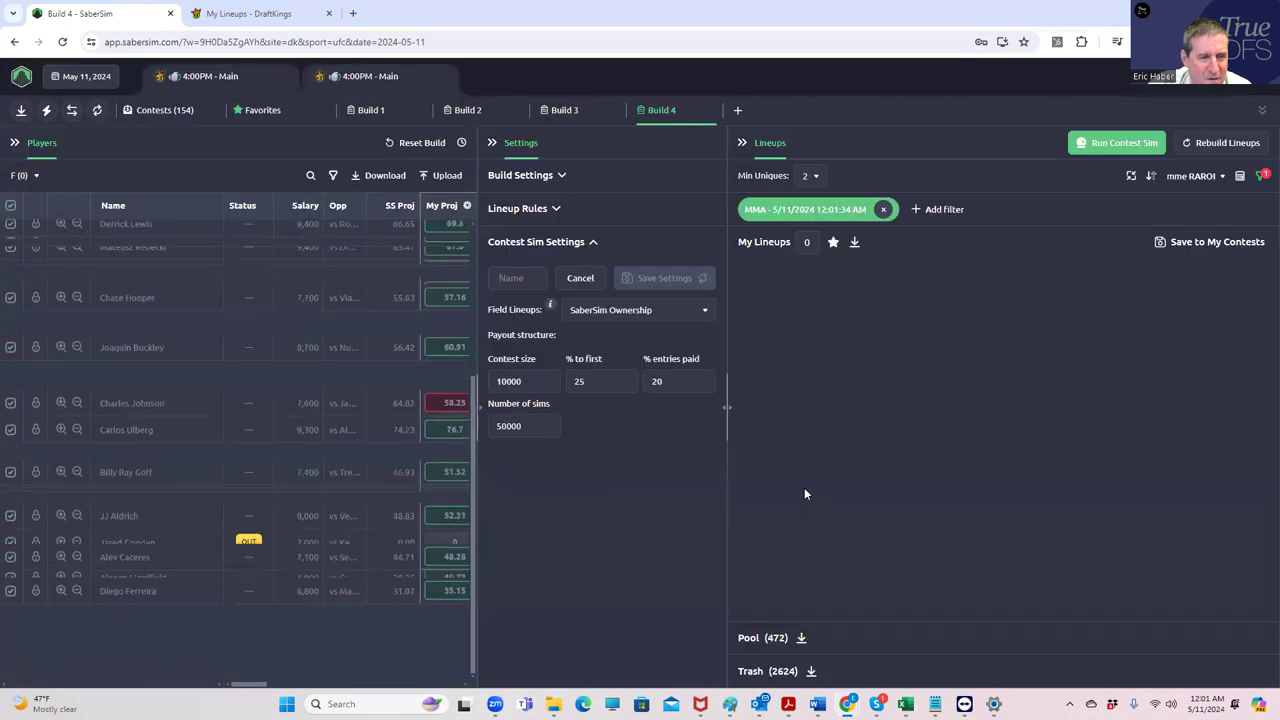
Download the 50 filtered lineups of My Lineups as a file
click(1162, 250)
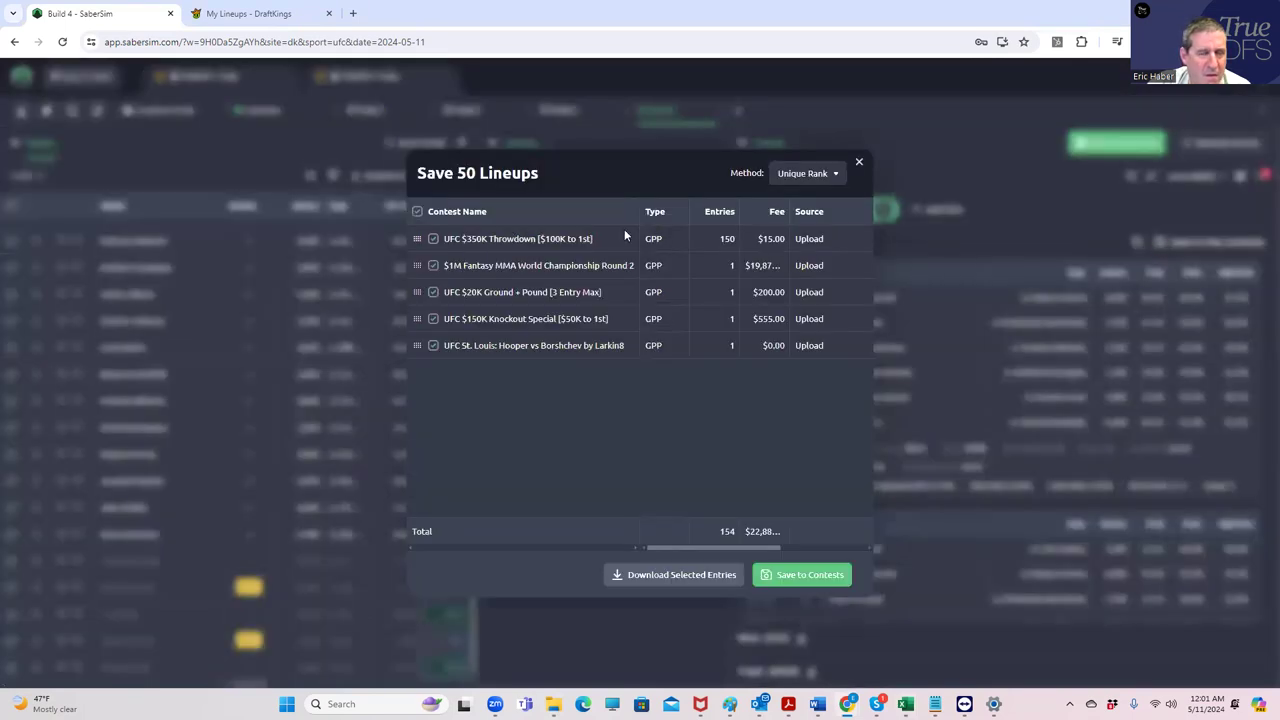
click(858, 162)
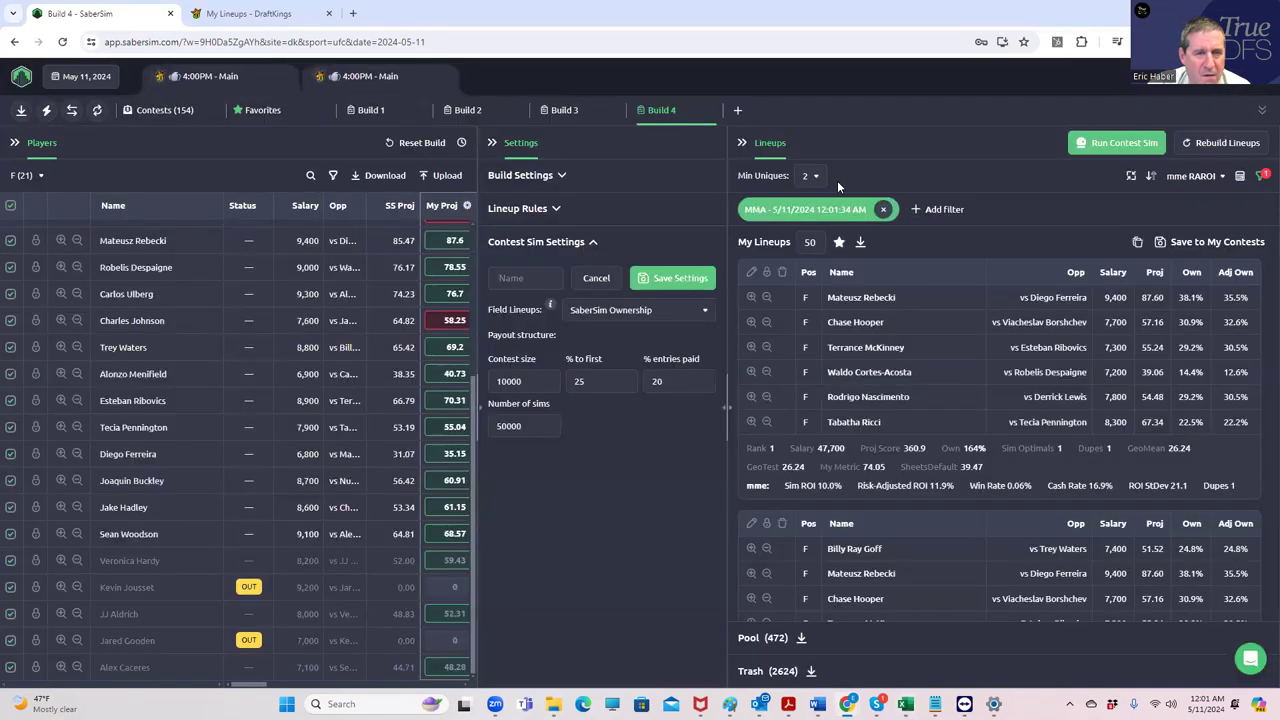
click(860, 244)
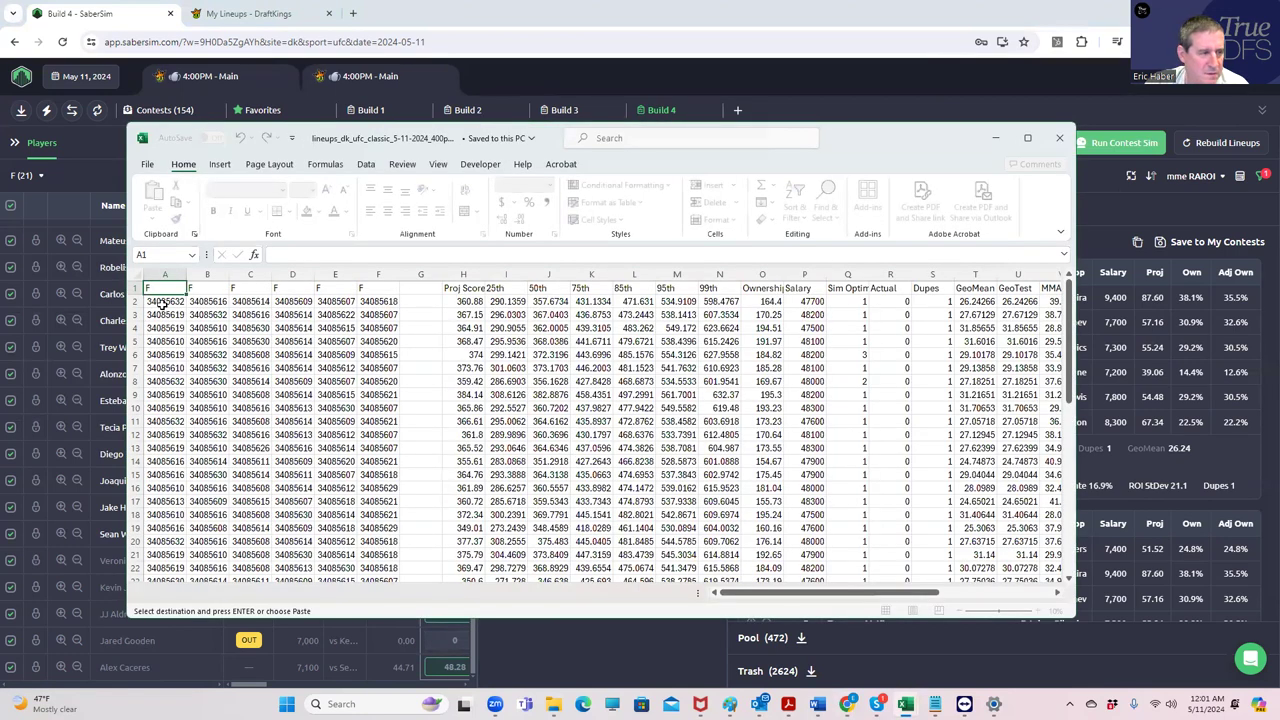
Copy the downloaded lineup IDs in columns A to F and paste them at A52 of the RemoveDupes sheet in DupeTest1 v3
drag(322, 612, 386, 553)
key(ctrl+c)
key(alt+Tab)
key(ctrl+v)
click(999, 145)
scroll(323, 474, down, 10)
click(33, 447)
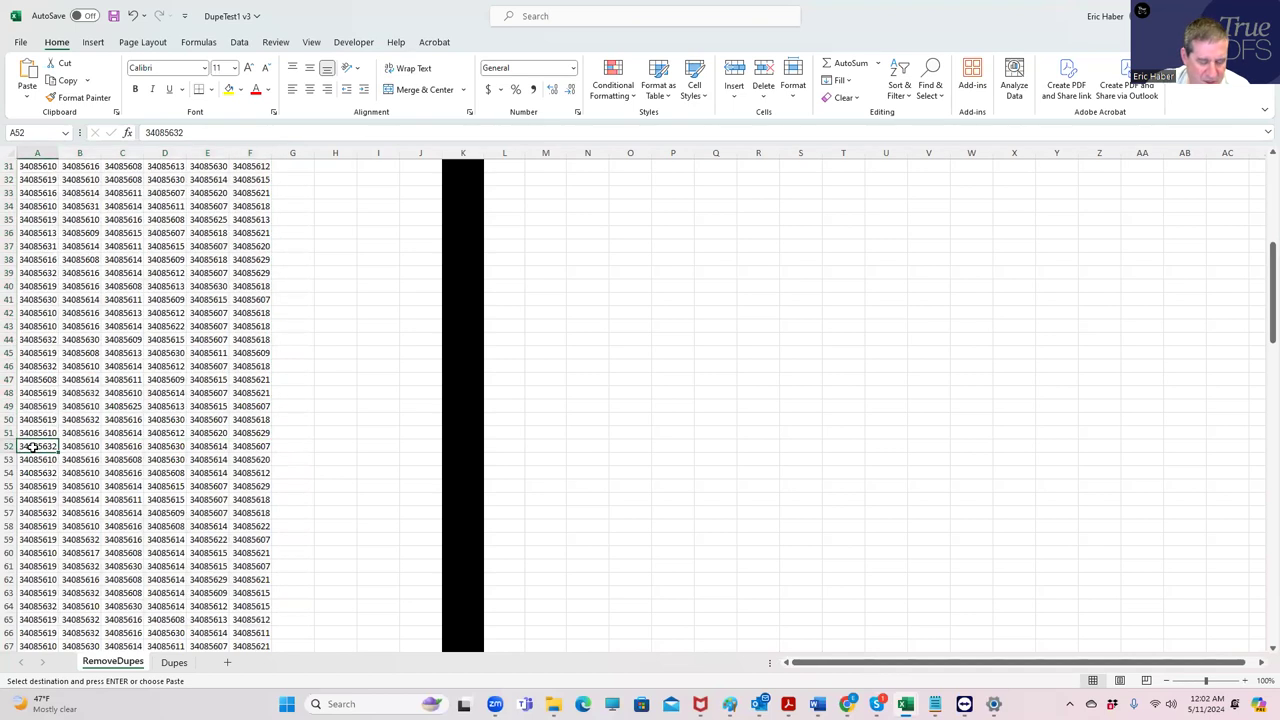
key(ctrl+v)
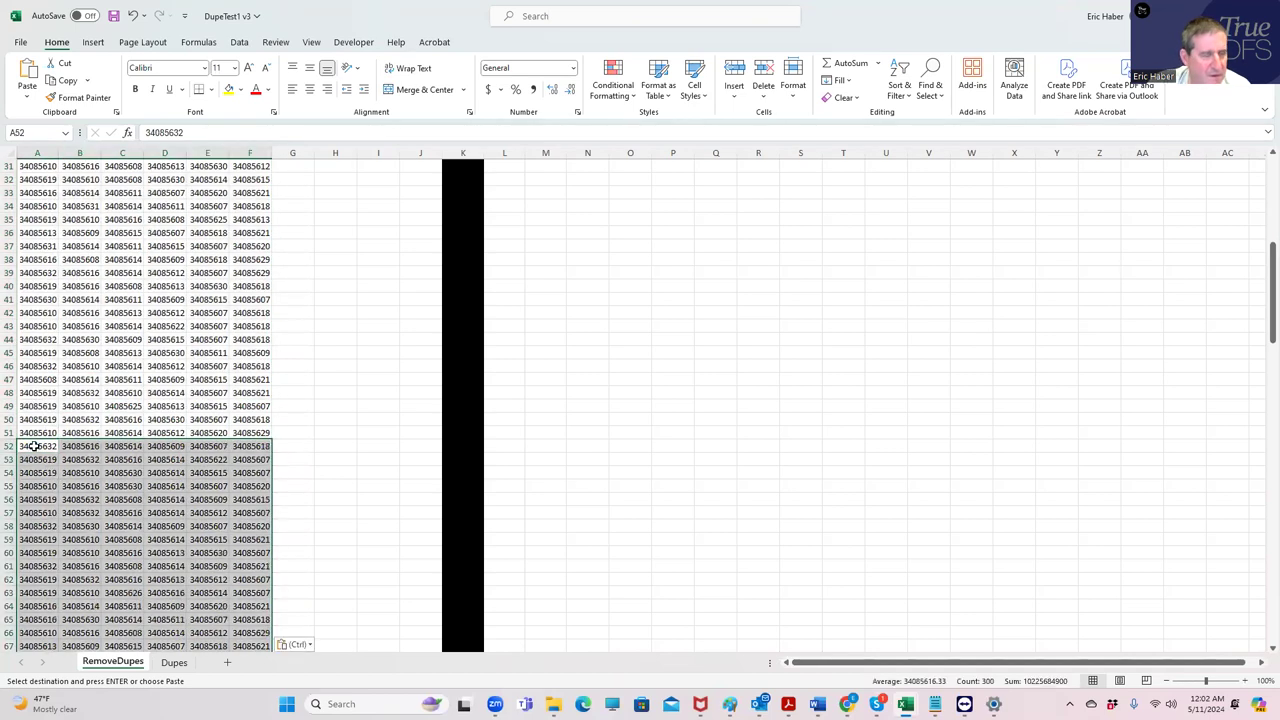
Put the open workbook windows out of the way and open the 50sheetsdefaults file from the MMA folder
double_click(933, 23)
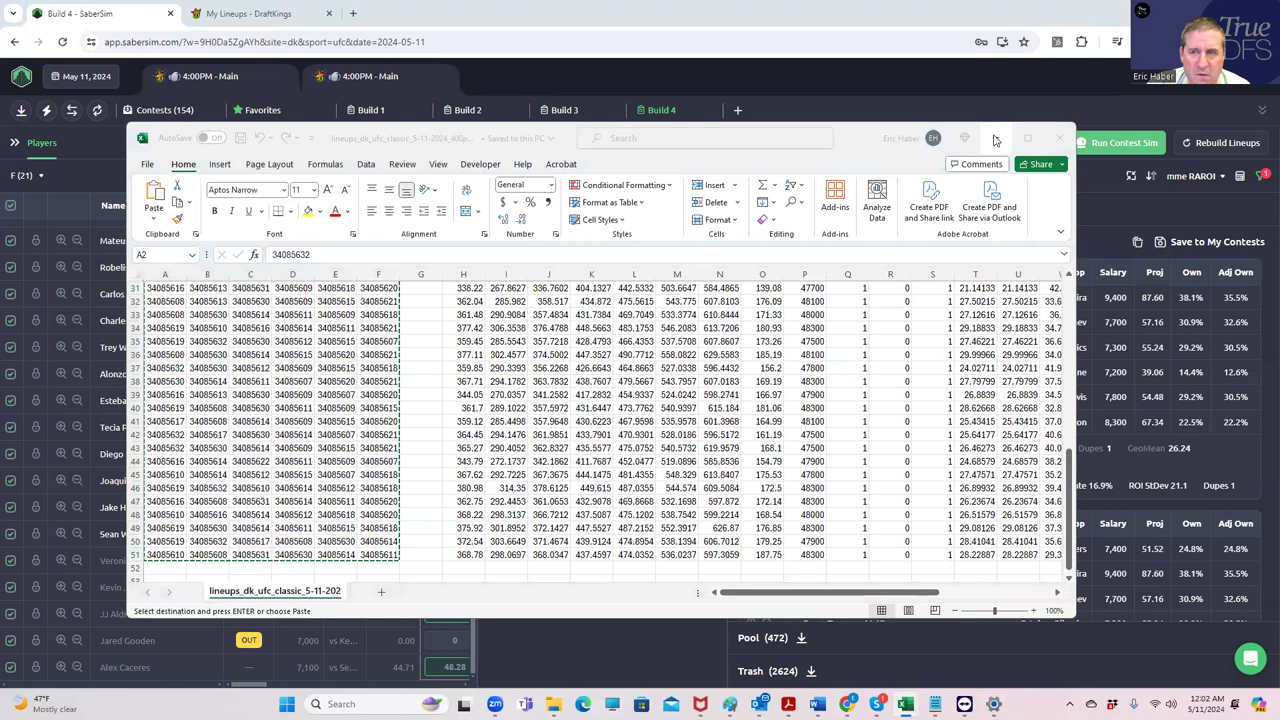
click(1006, 134)
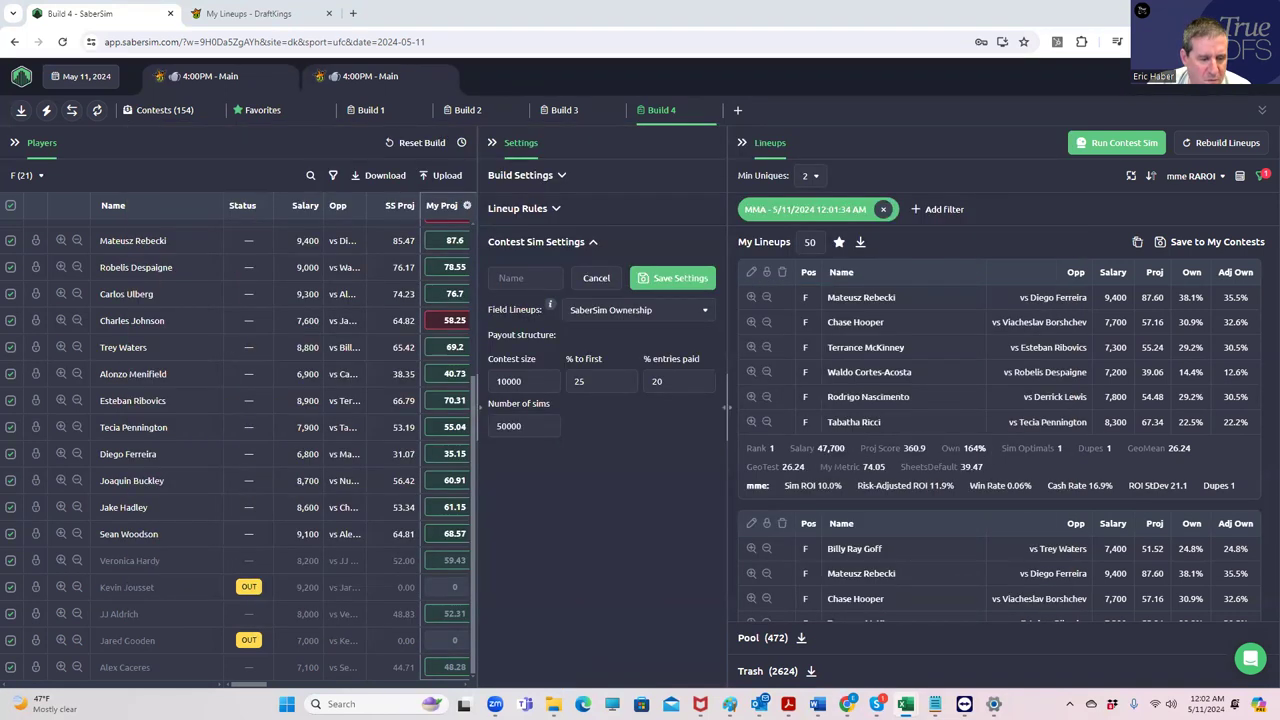
mouse_move(905, 702)
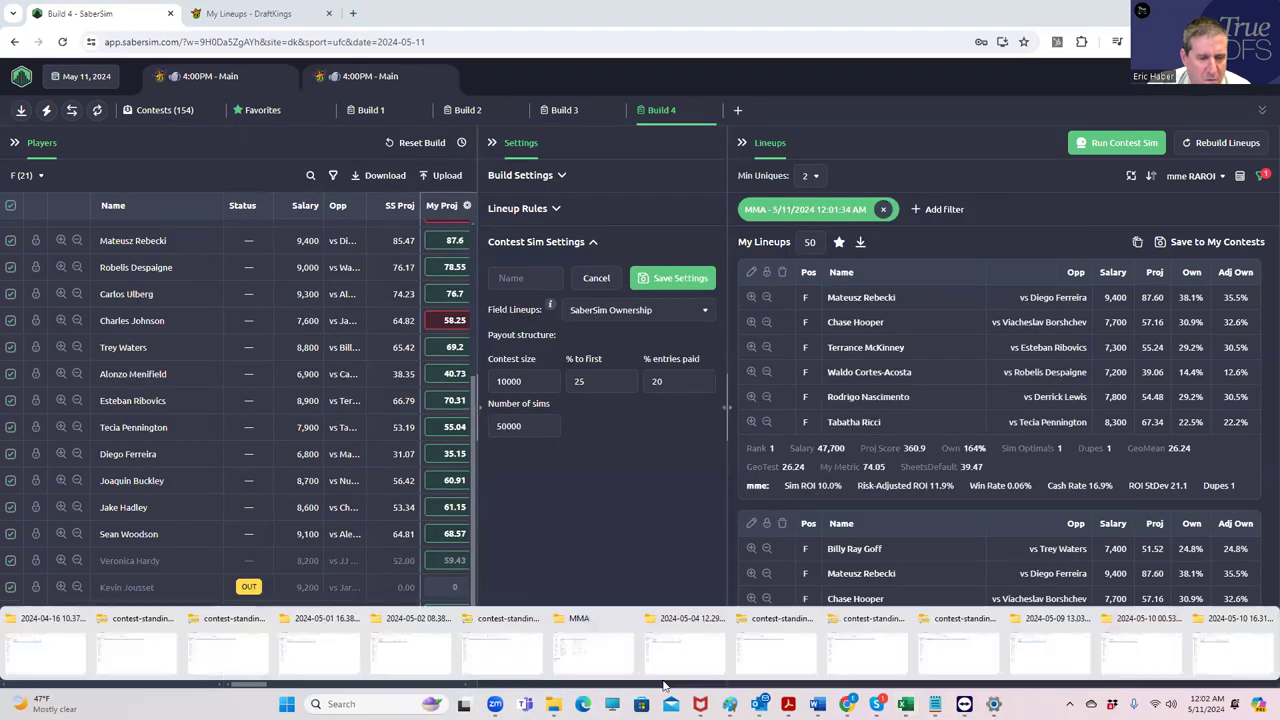
click(565, 650)
click(167, 170)
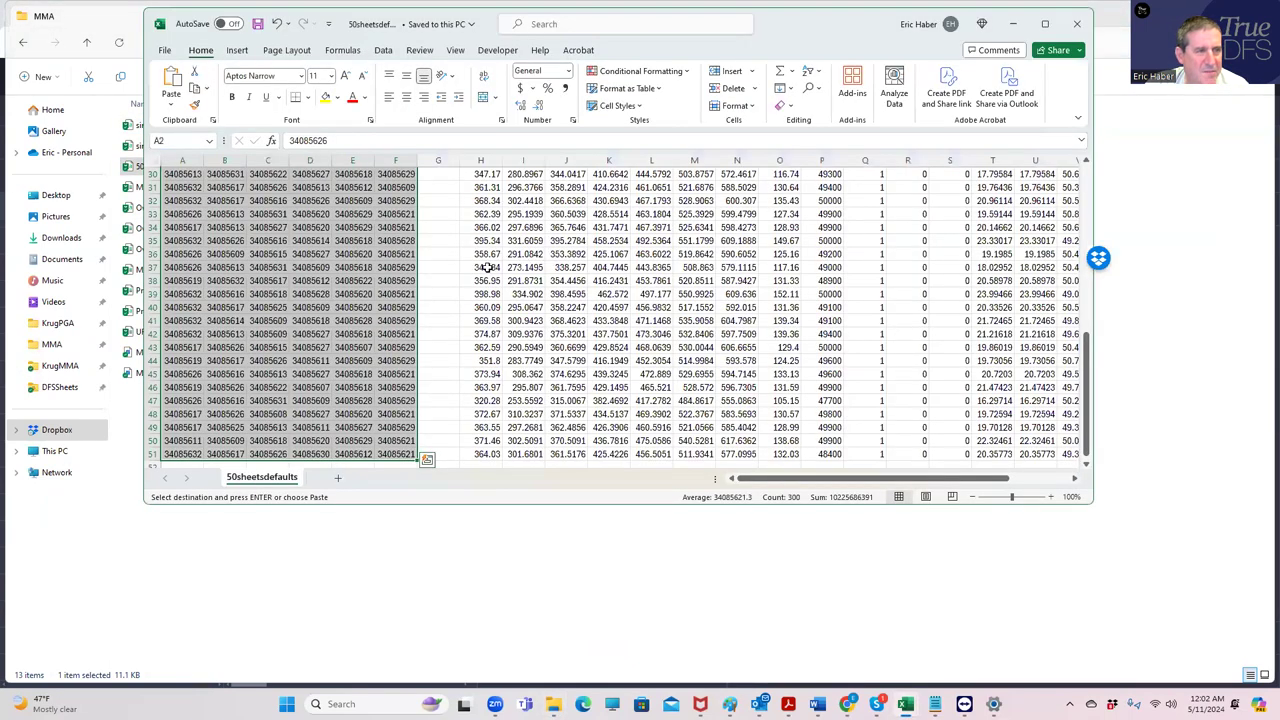
Copy the lineups A2:F51 of 50sheetsdefaults and paste them at A102 of the RemoveDupes sheet in DupeTest1 v3
scroll(182, 187, up, 10)
drag(182, 187, 393, 428)
key(ctrl+c)
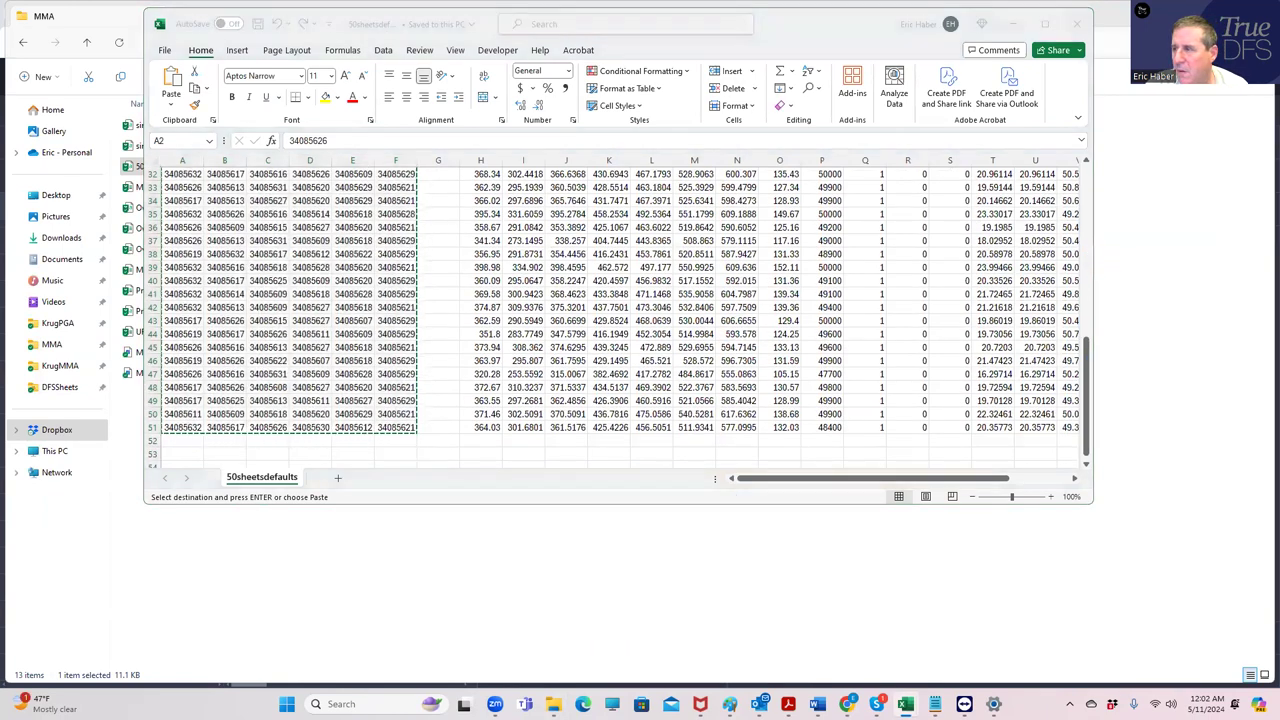
key(ctrl+v)
key(super+Up)
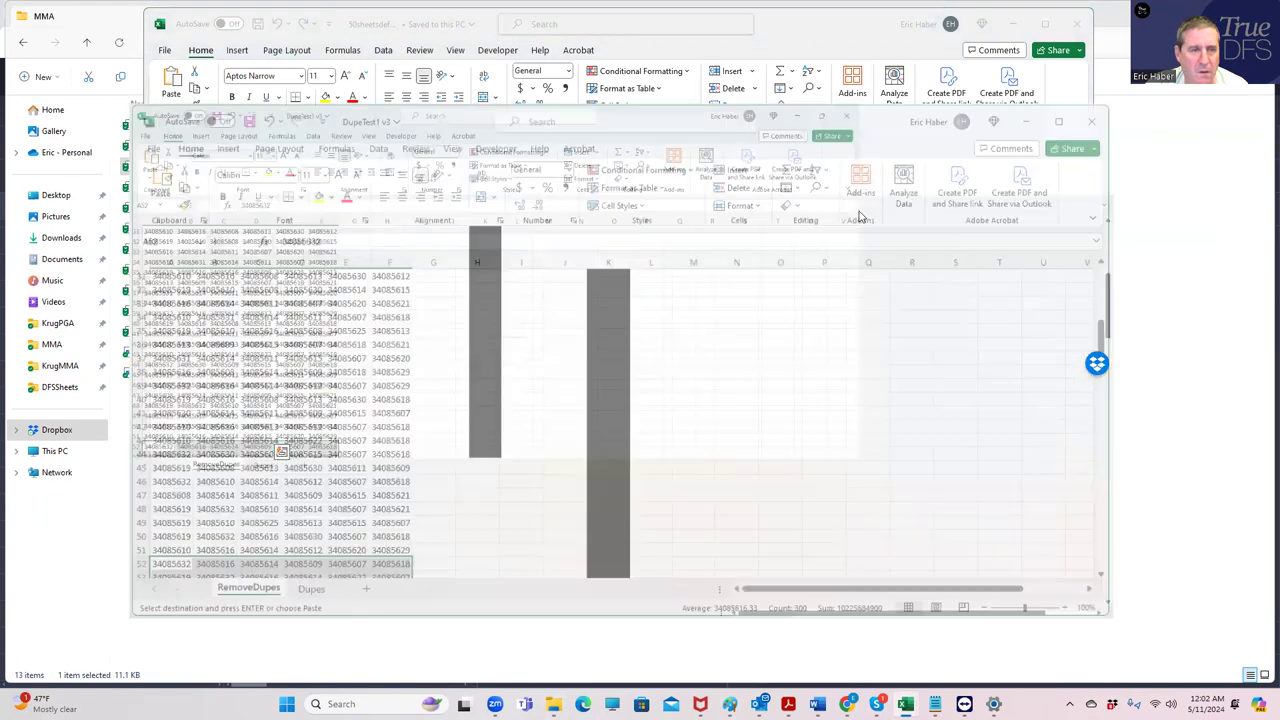
scroll(440, 384, down, 12)
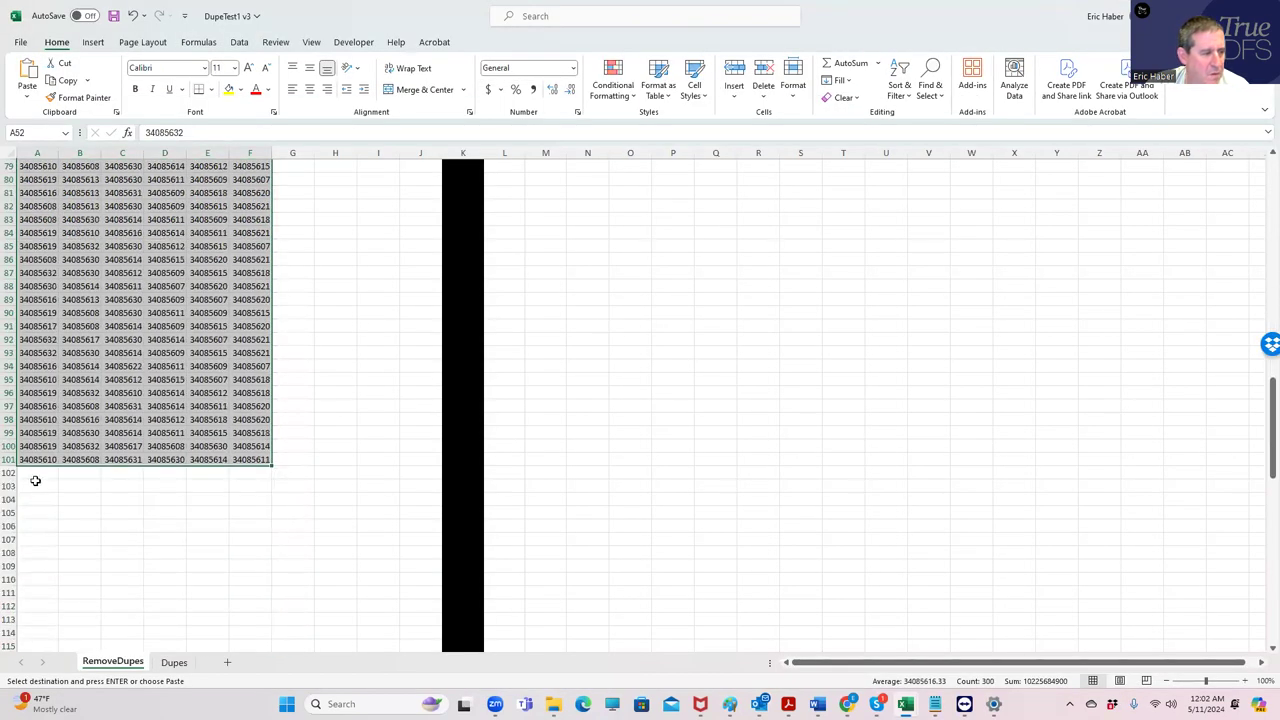
click(38, 472)
key(ctrl+v)
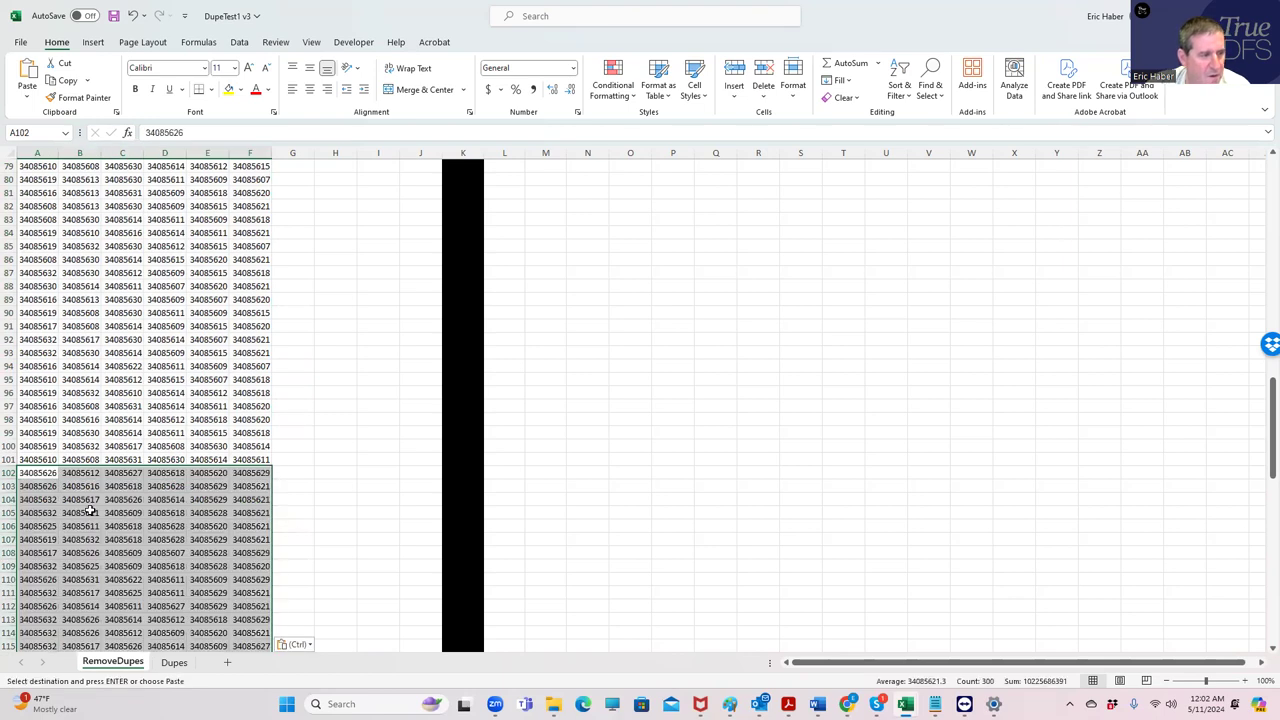
Run Remove Duplicate Lineups on the combined lineups, and check the Dupes sheet and the end of the remaining RemoveDupes list
scroll(702, 481, up, 10)
scroll(702, 481, up, 16)
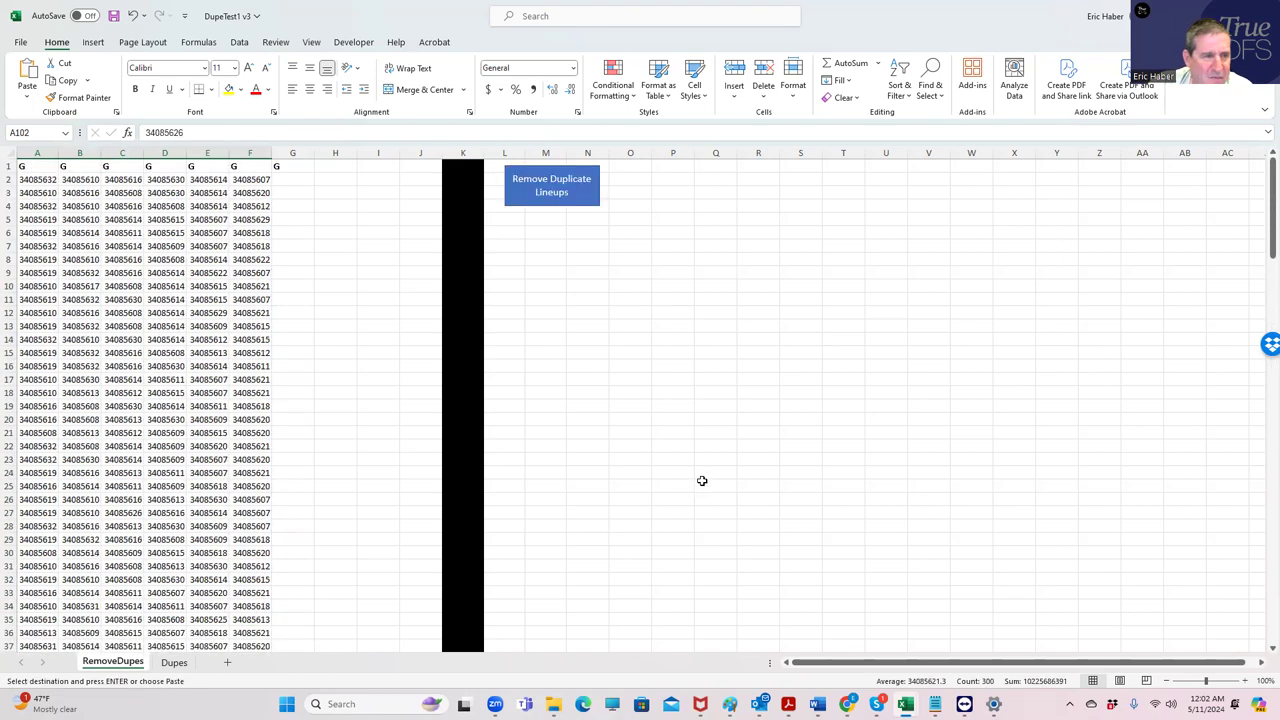
click(563, 181)
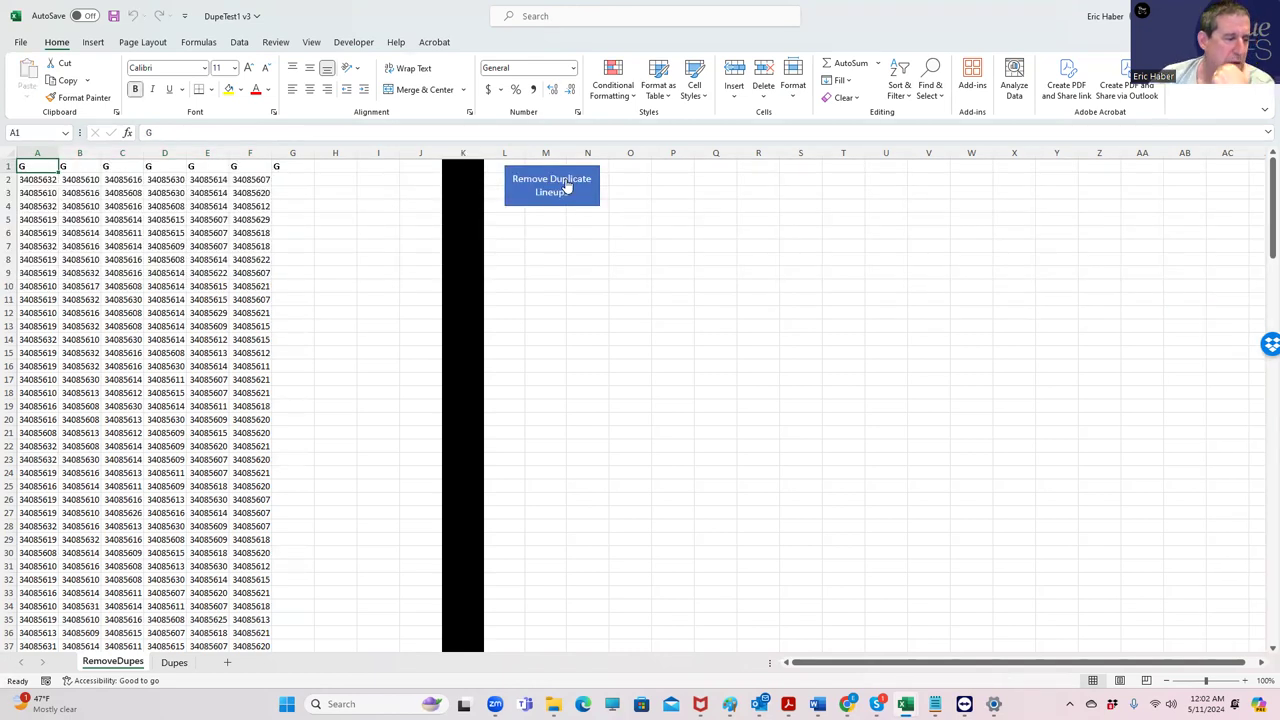
click(178, 663)
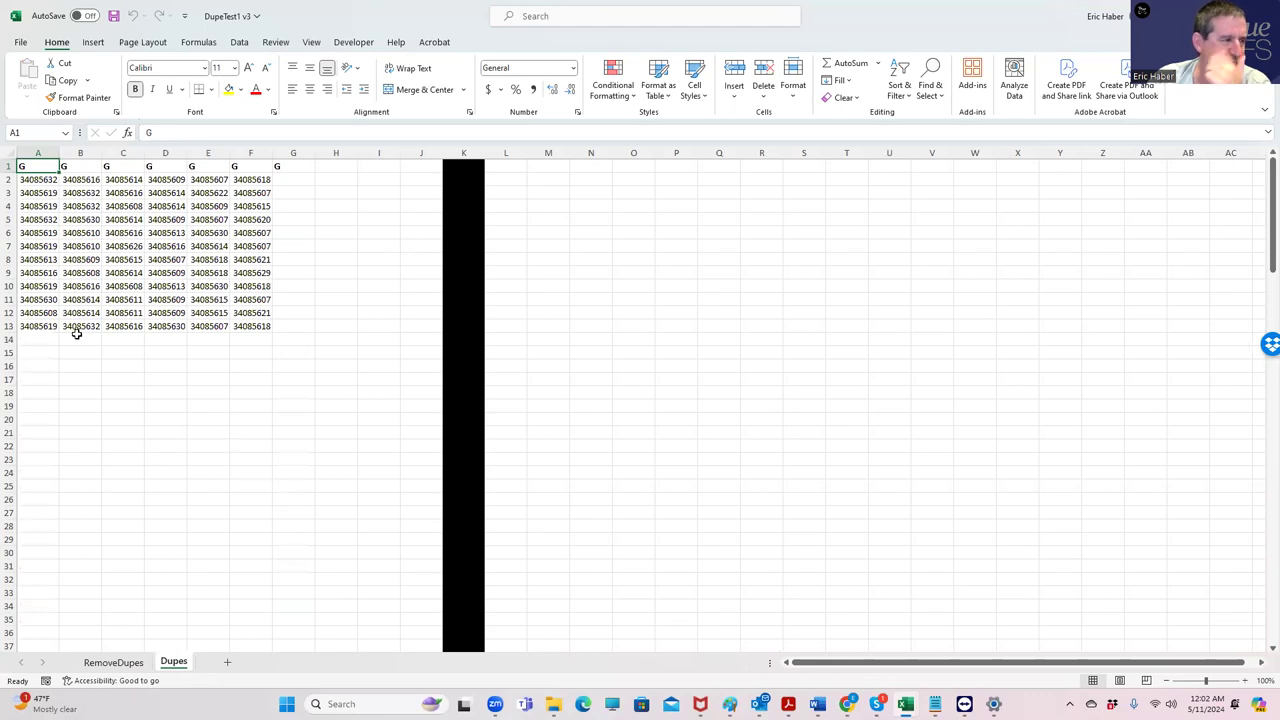
click(113, 662)
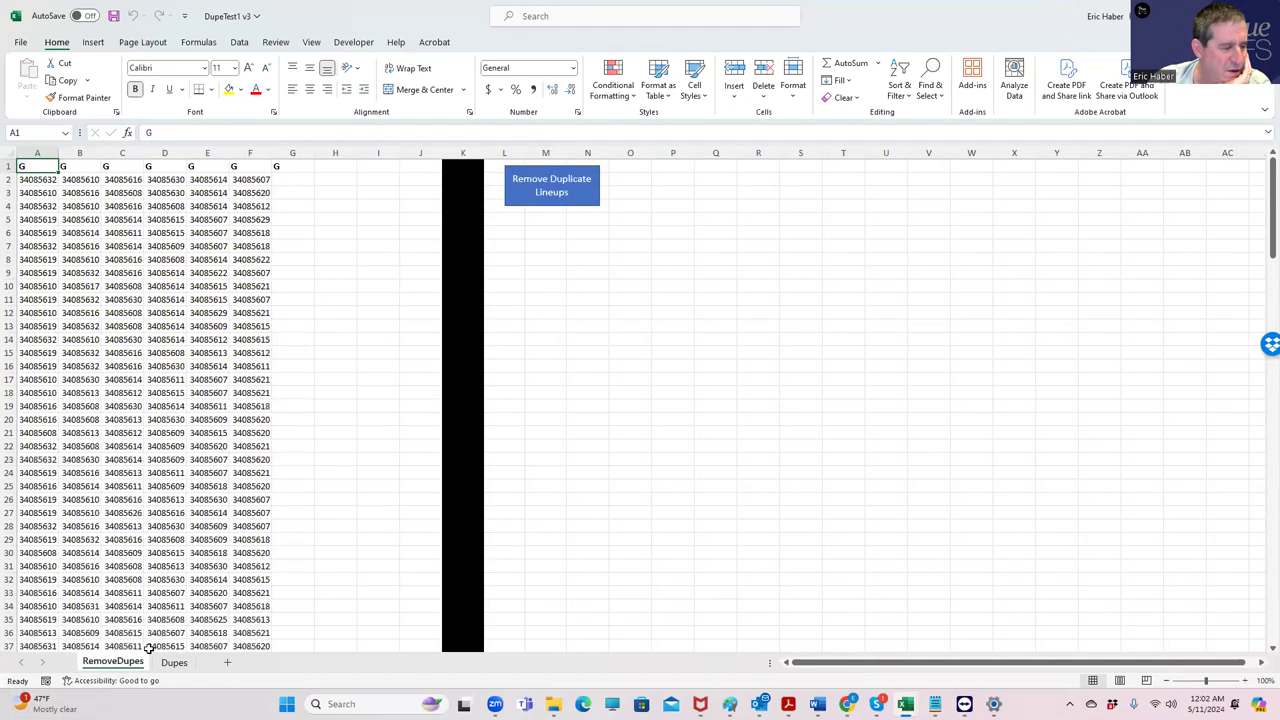
scroll(347, 537, down, 20)
scroll(347, 537, down, 17)
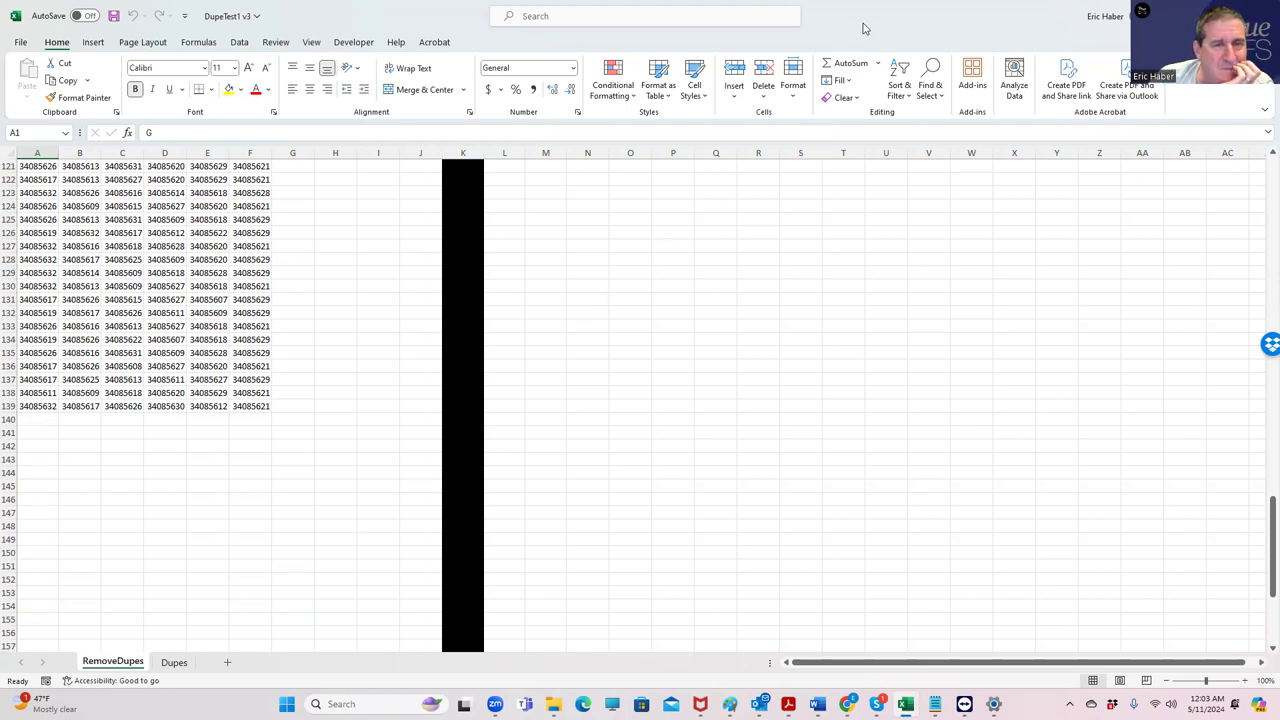
Put the workbooks away, switch to DraftKings to review the fighter salaries in the MMA Classic lineup editor, and close the editor
click(1165, 15)
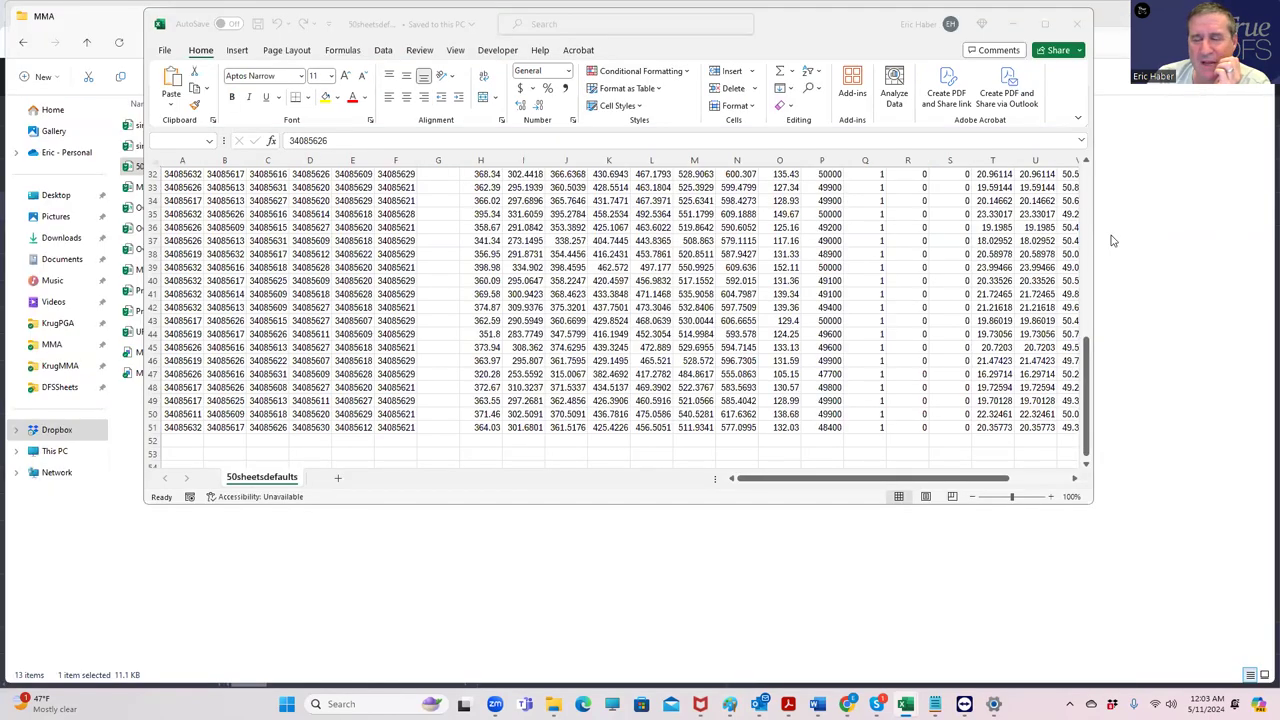
click(1012, 24)
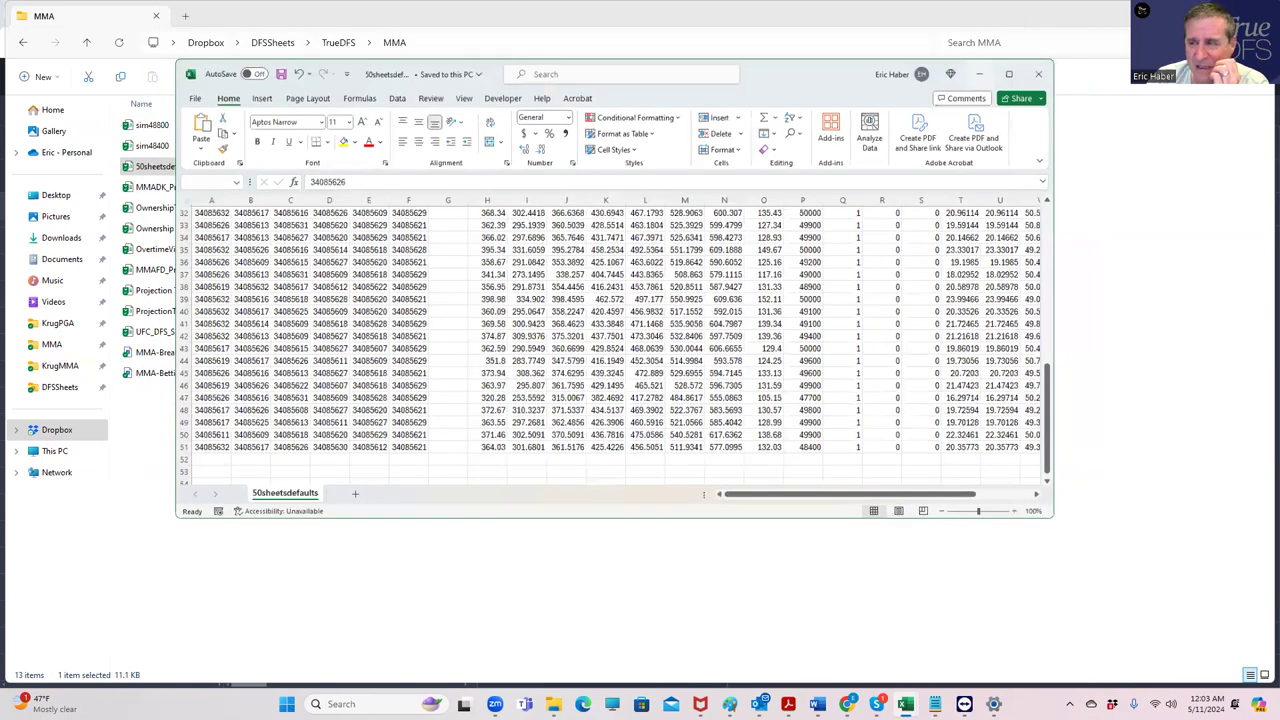
key(alt+Tab)
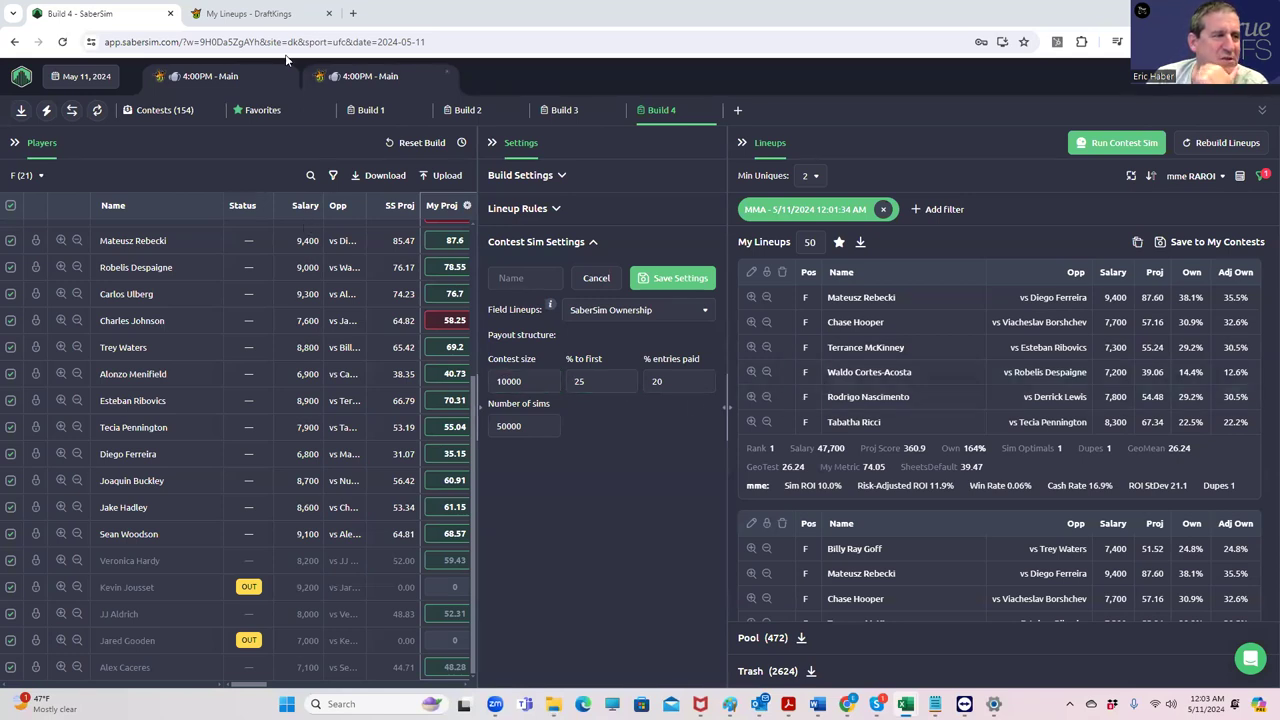
click(274, 17)
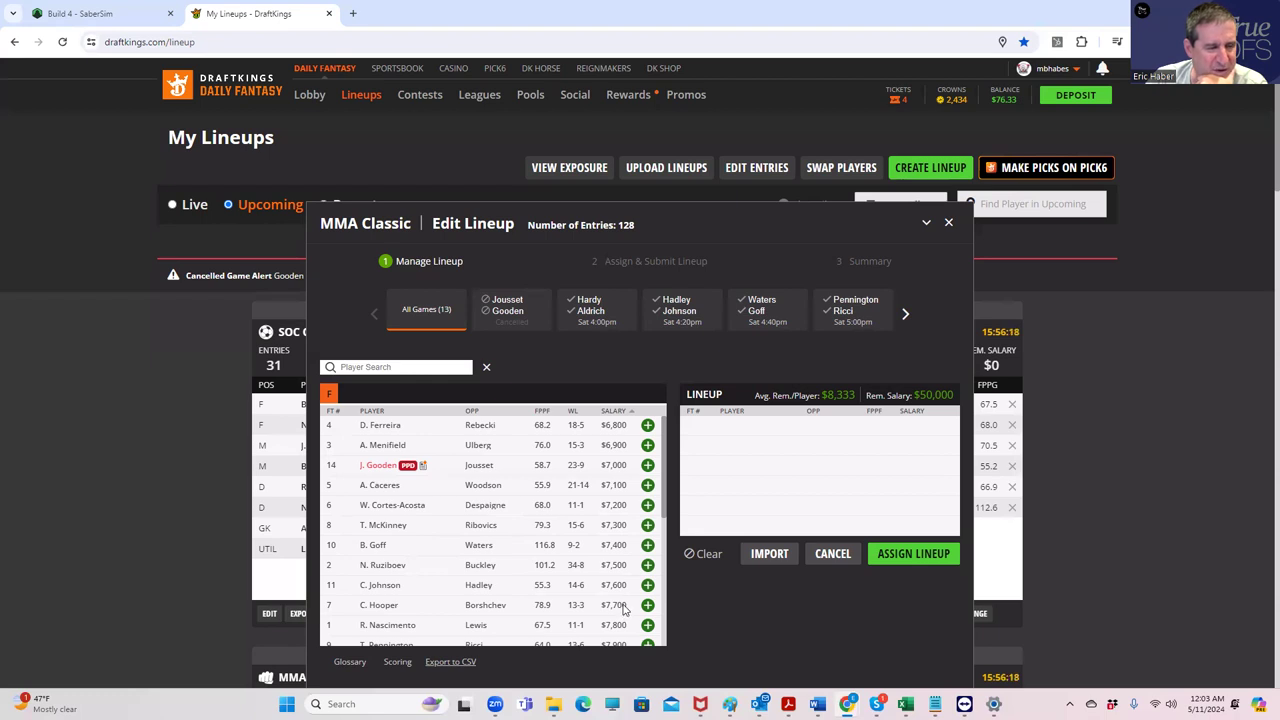
scroll(624, 608, down, 3)
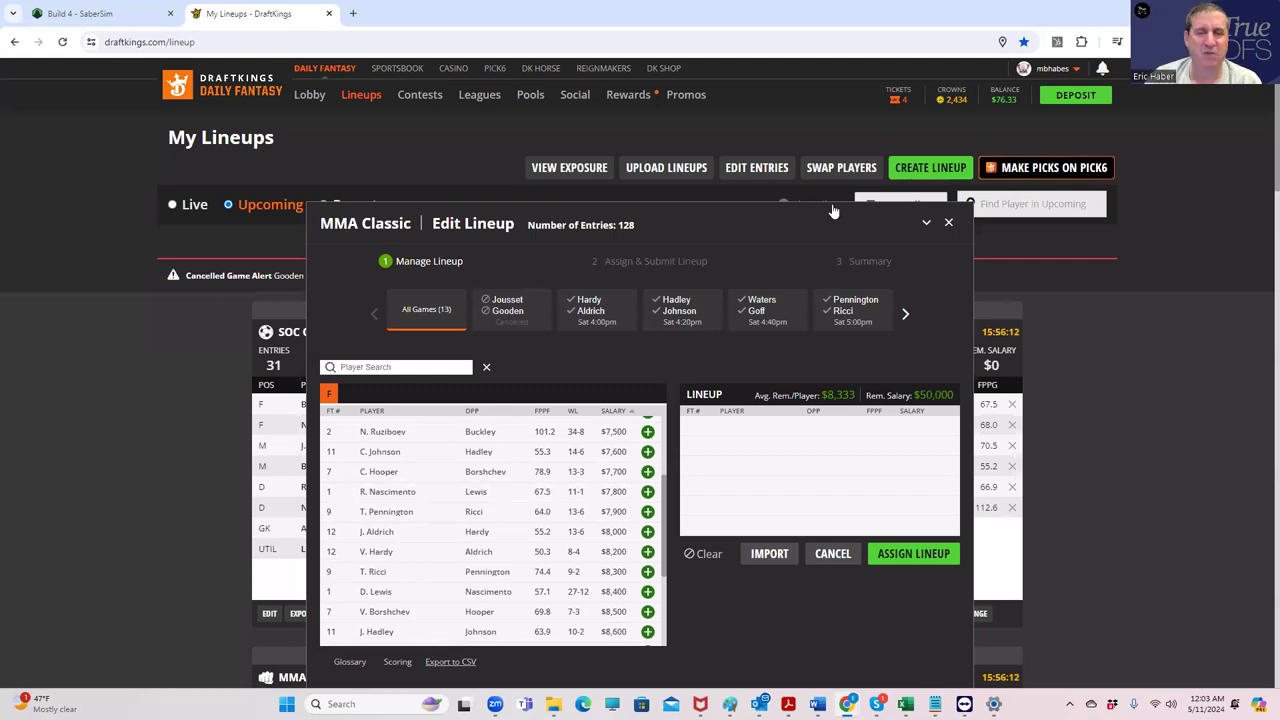
click(949, 223)
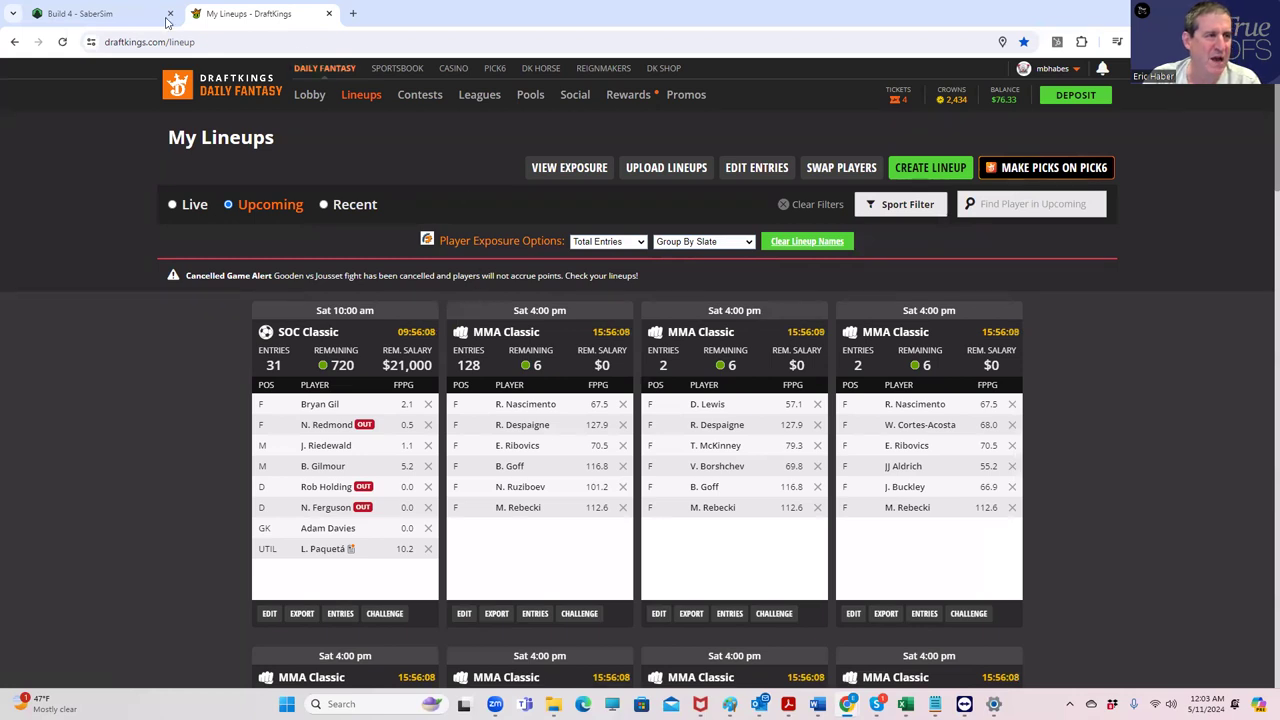
Return to SaberSim and change the existing lineup filter to Salary less than 49400, saving it
key(ctrl+1)
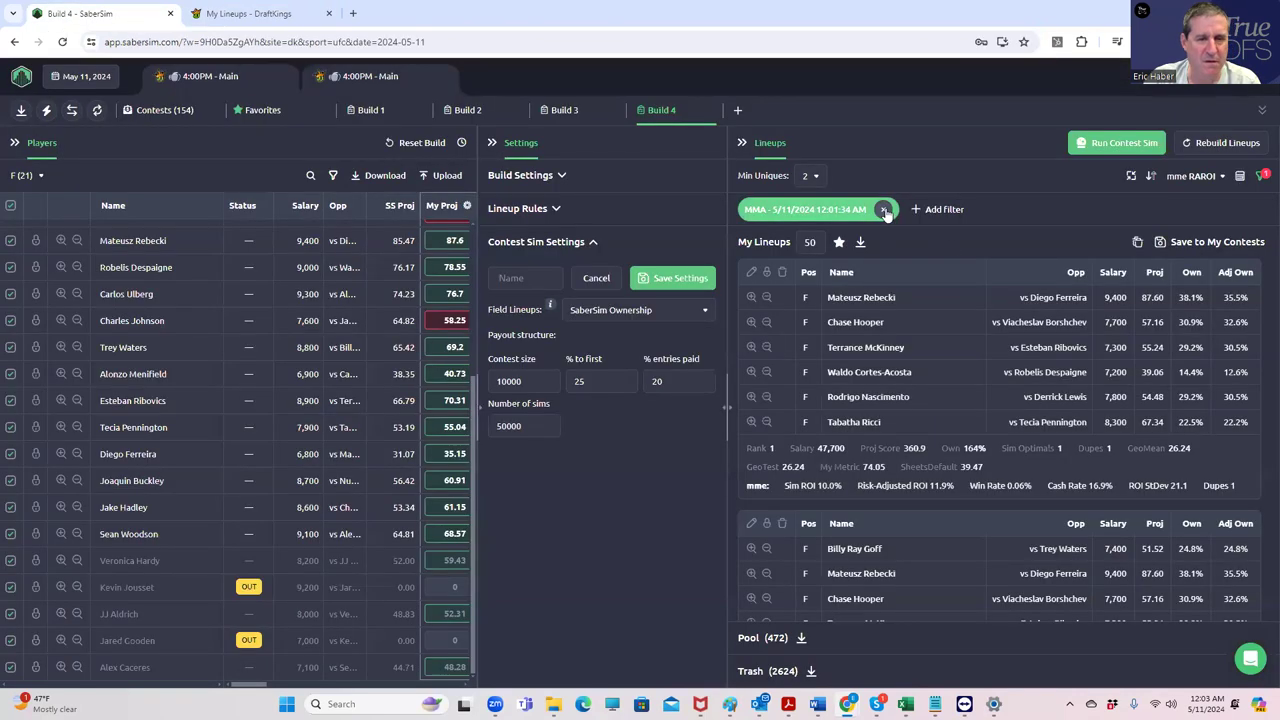
click(812, 216)
click(745, 362)
click(650, 363)
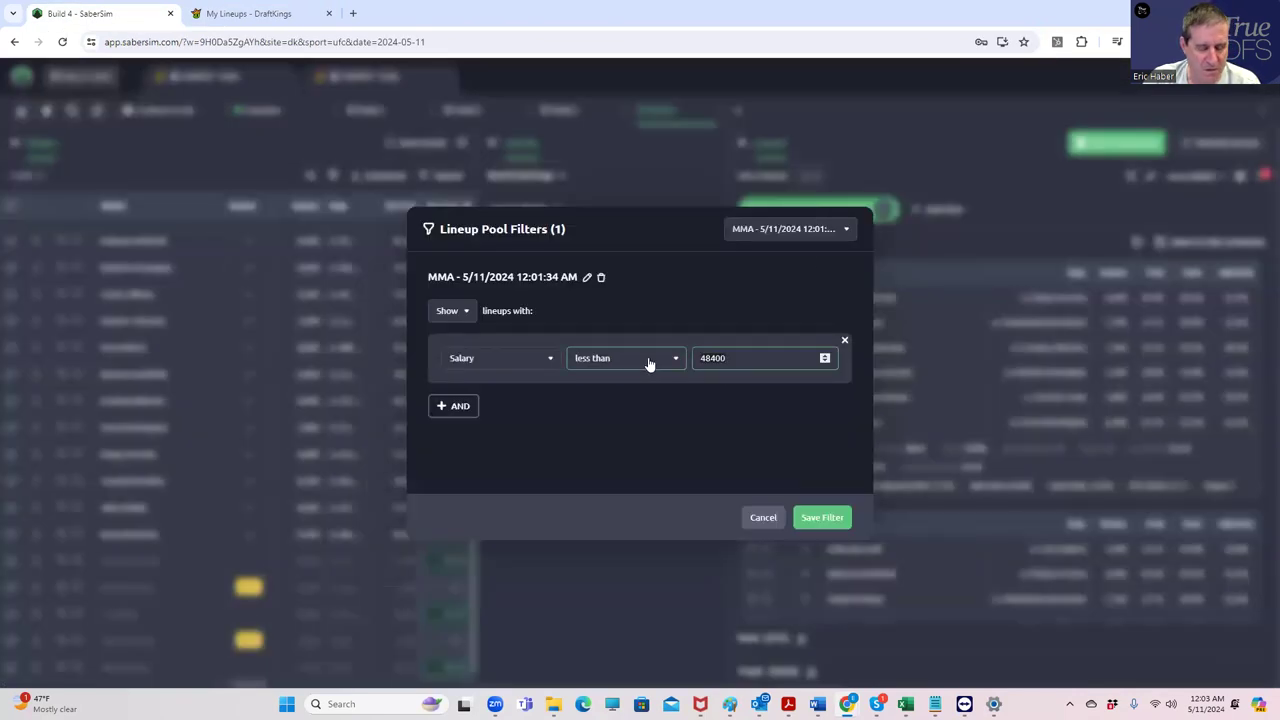
key(Tab)
text(49400)
click(659, 395)
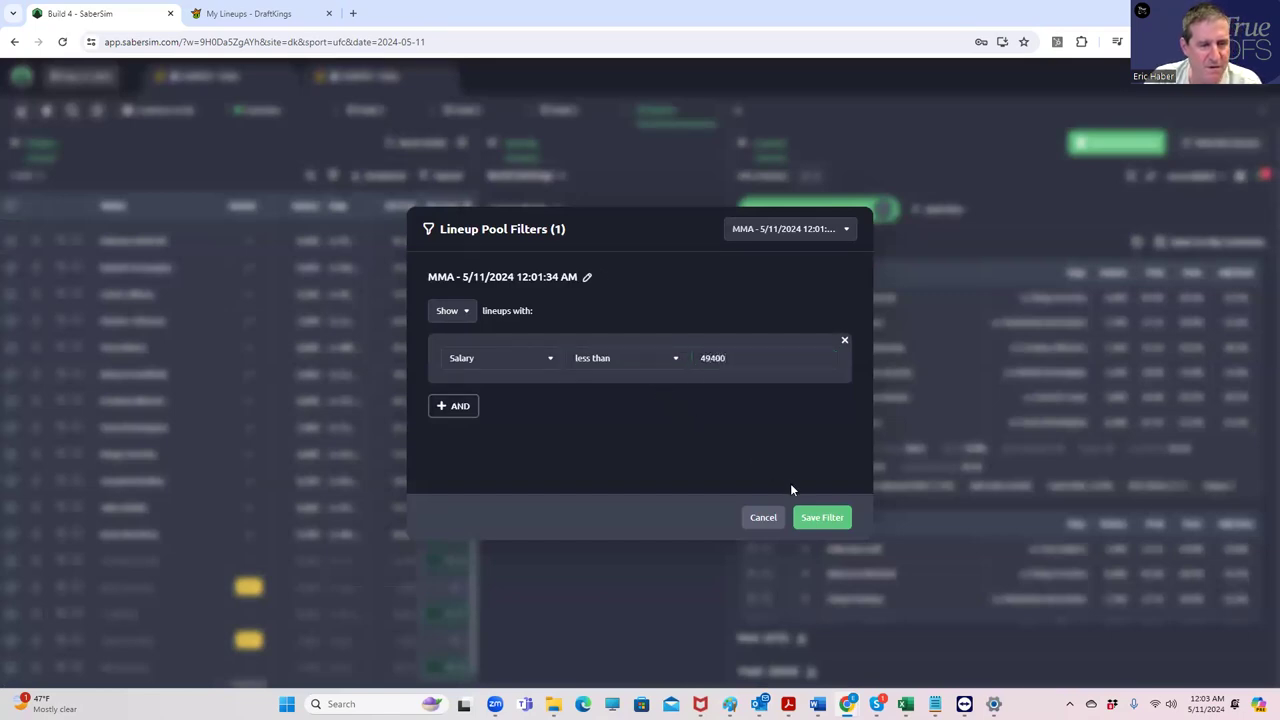
click(812, 514)
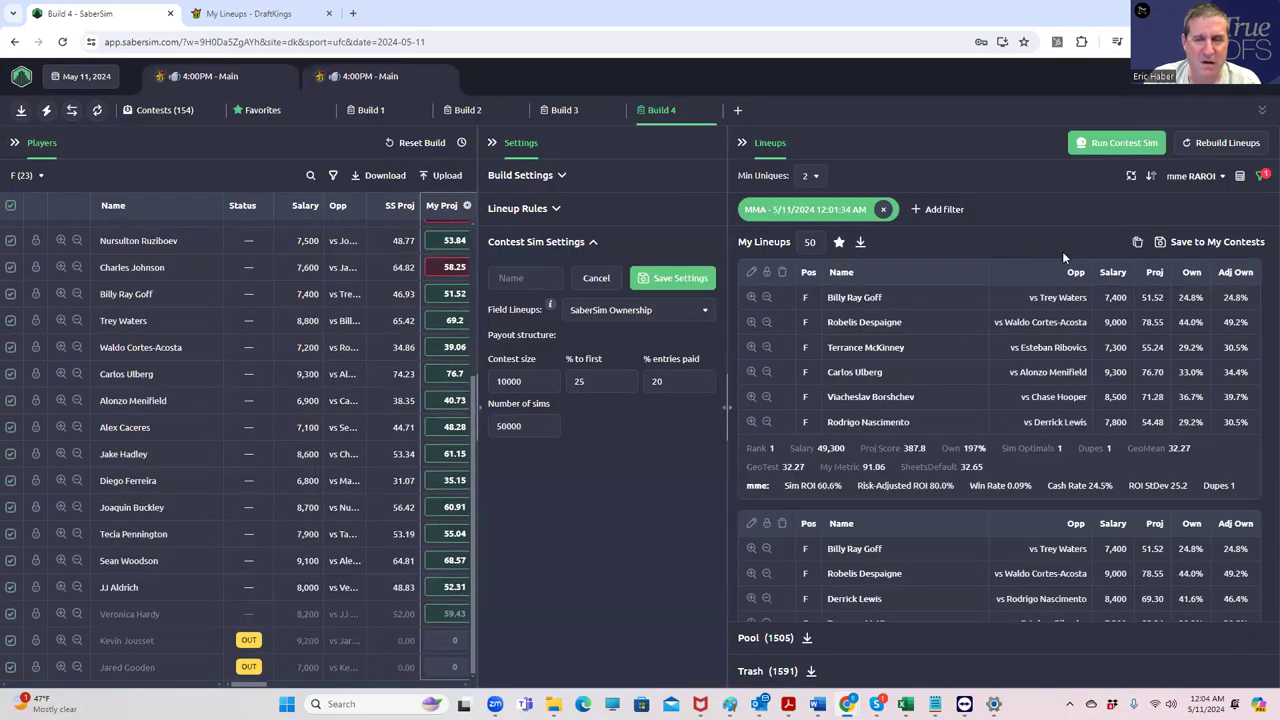
Keep the mme RAROI sorting, reduce My Lineups to 12 lineups, and download and open the lineup file
click(1189, 180)
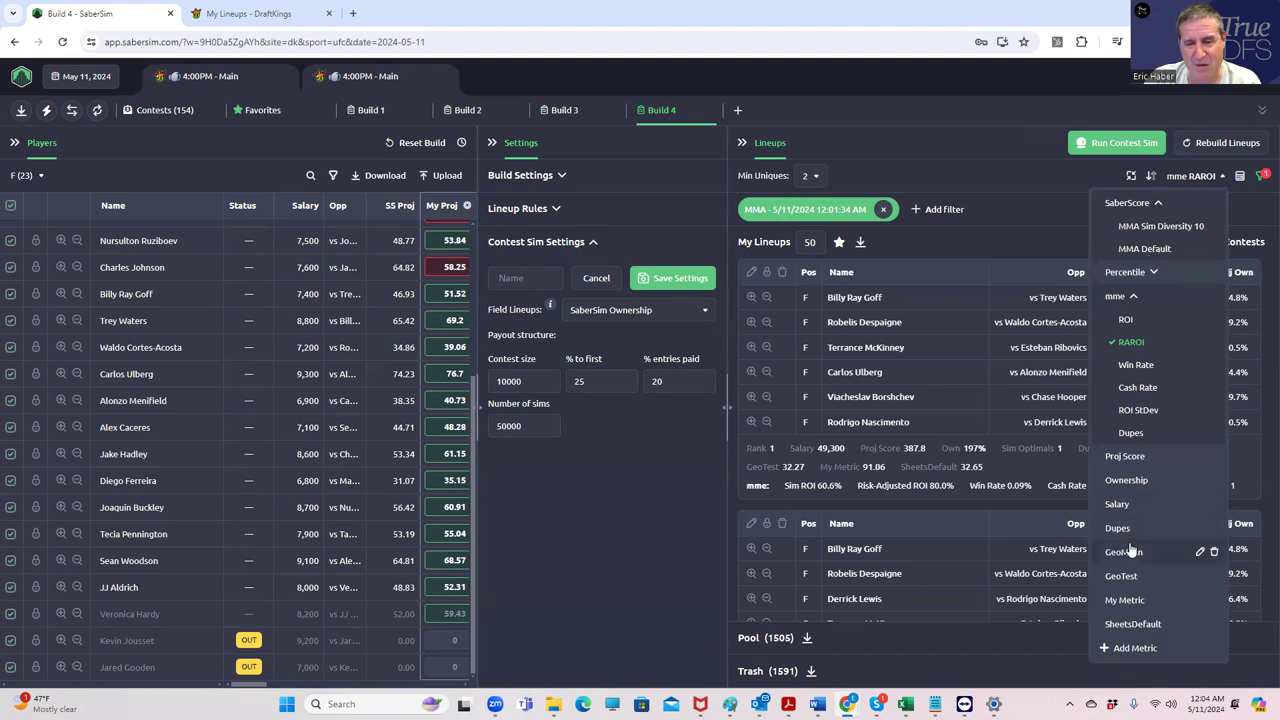
click(998, 238)
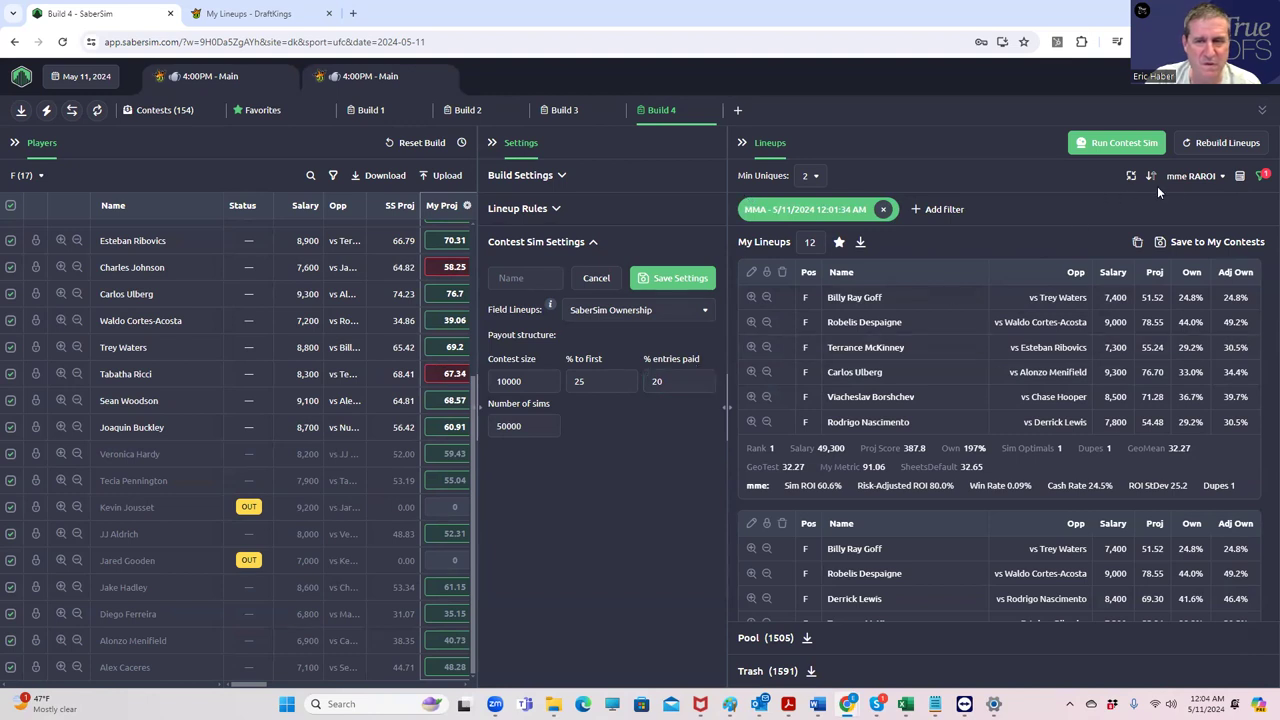
click(860, 246)
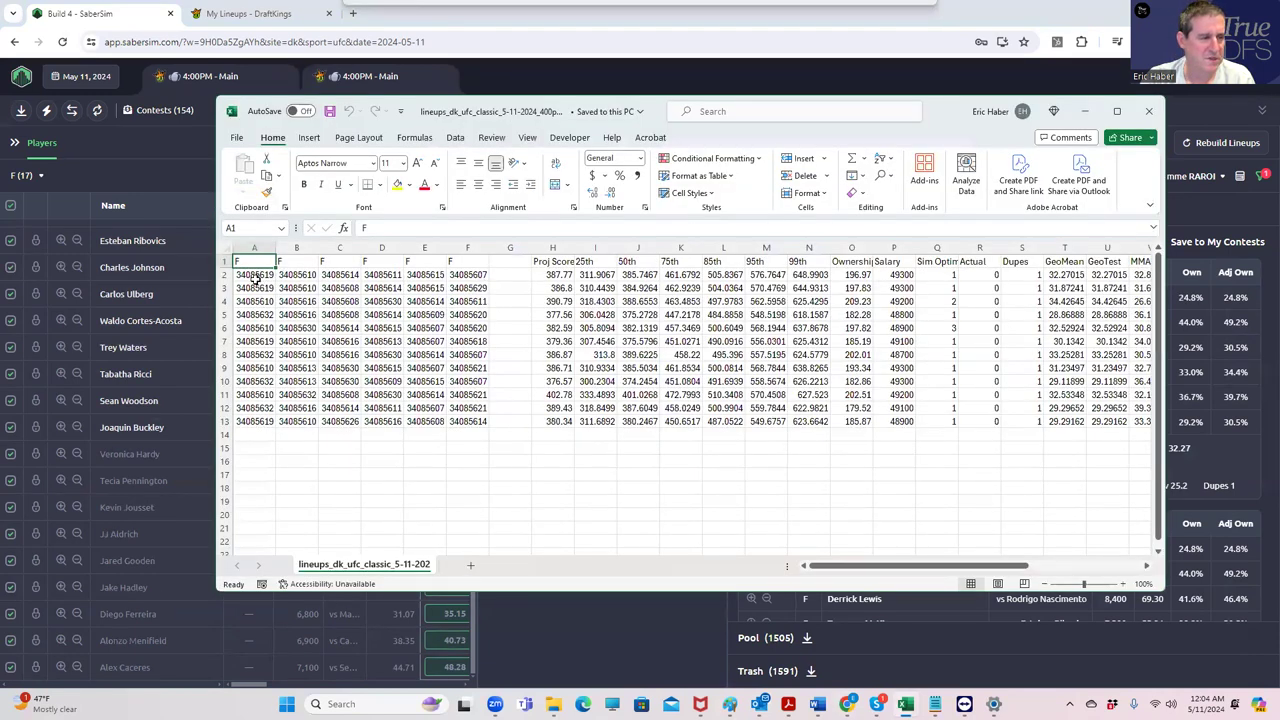
Copy lineups A2:F13 of the downloaded file and paste them at A140 of the RemoveDupes sheet in DupeTest1 v3
drag(246, 274, 470, 422)
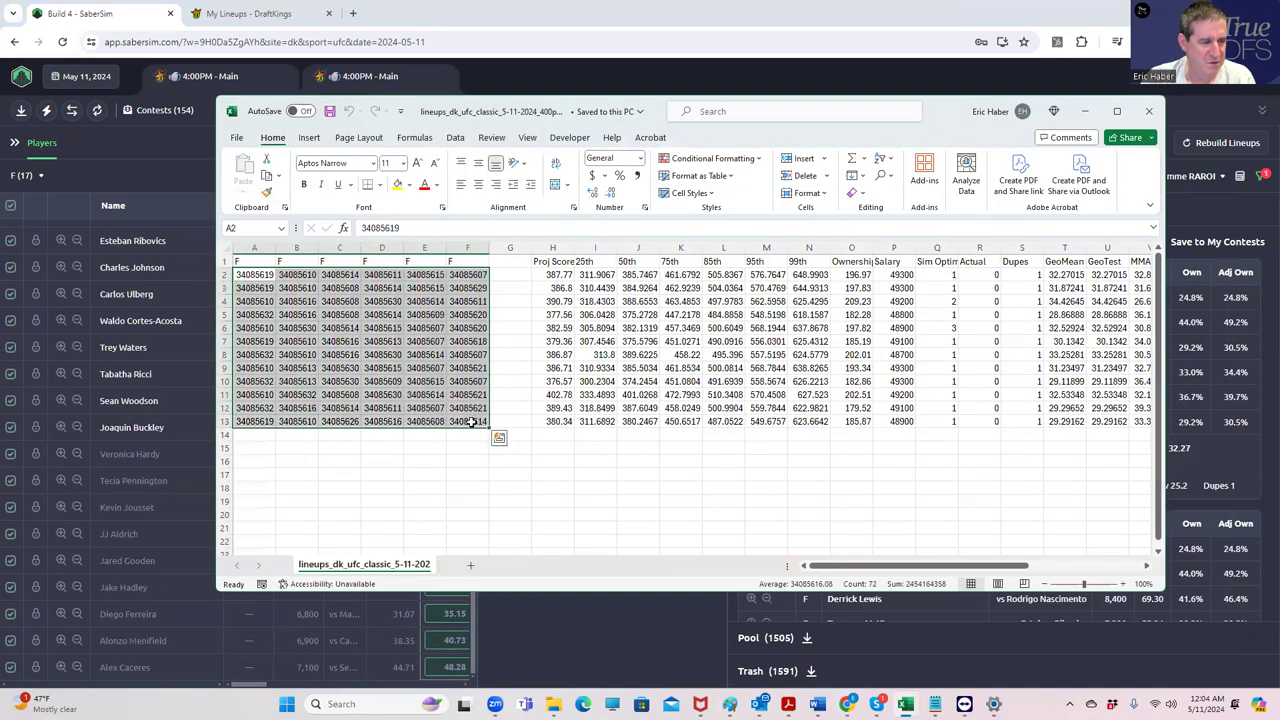
key(ctrl+c)
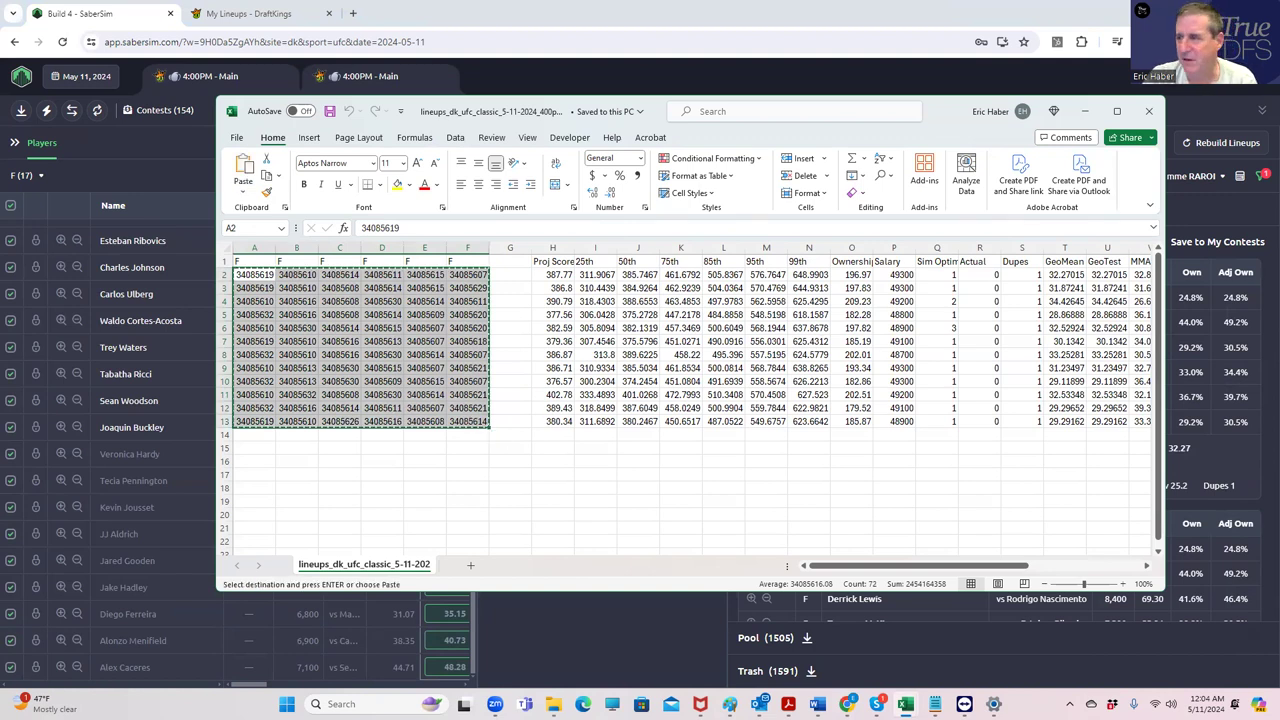
key(alt+Tab)
click(362, 370)
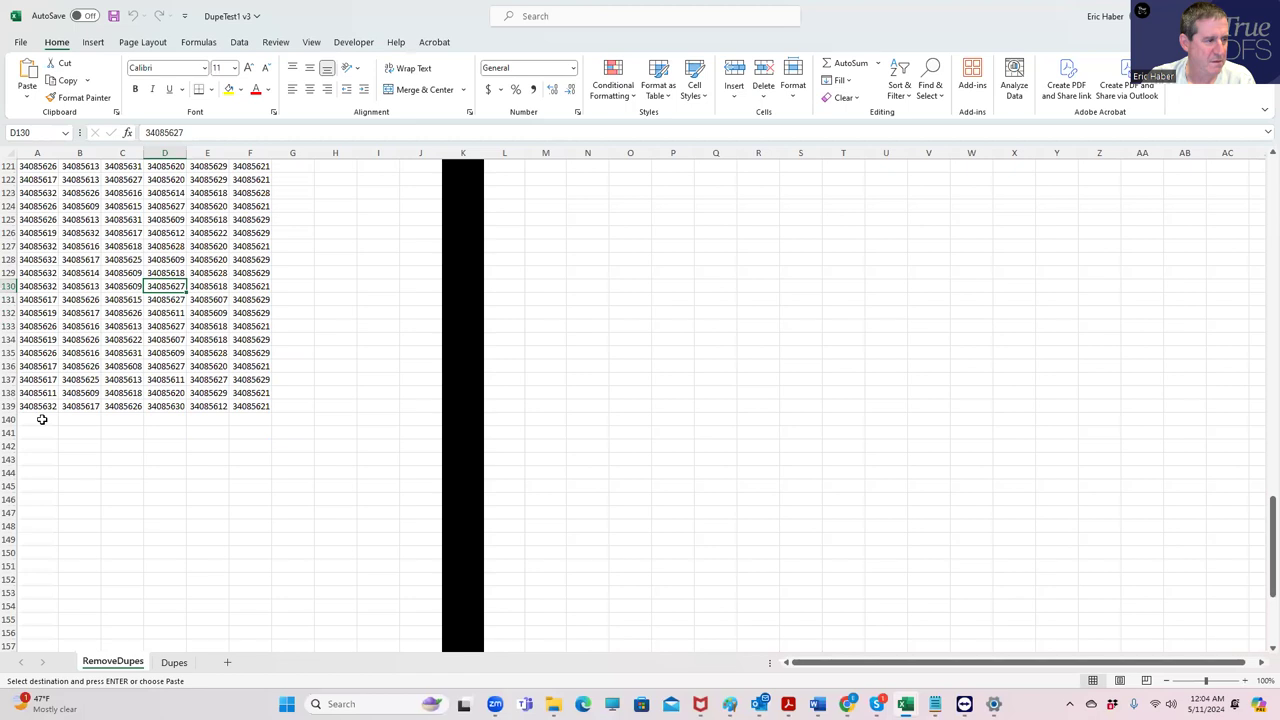
click(42, 420)
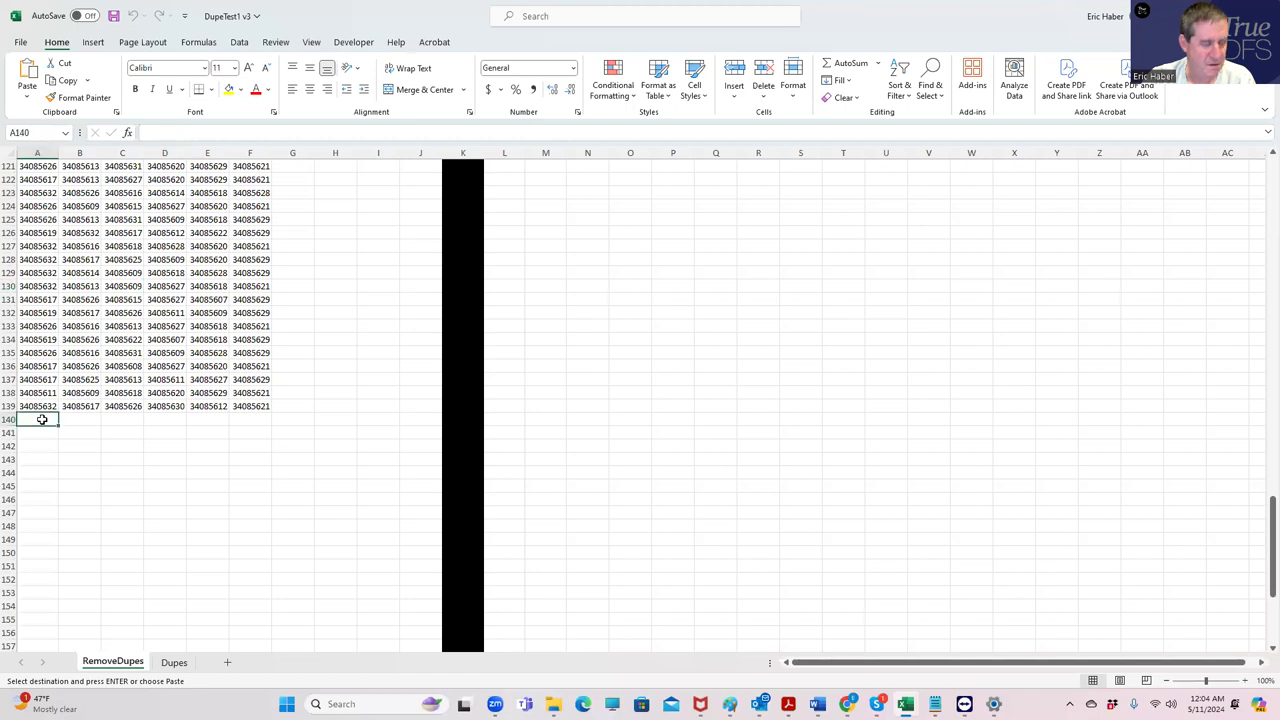
key(ctrl+v)
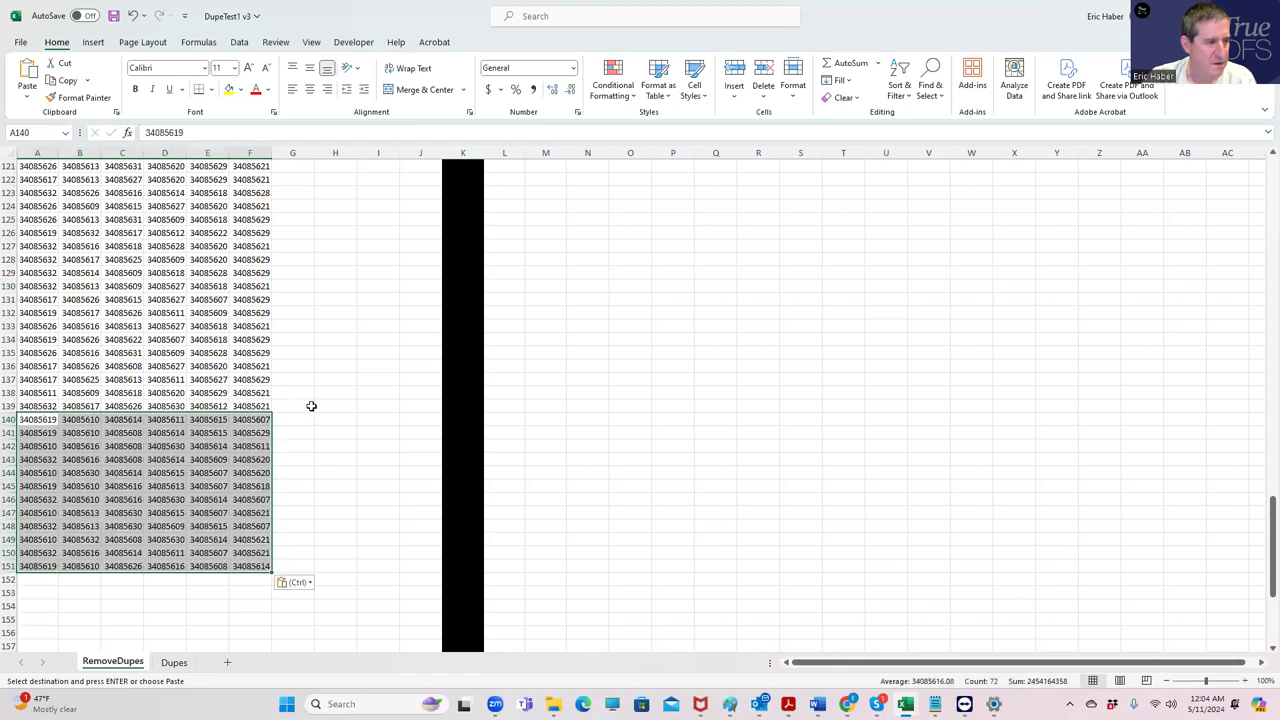
Run Remove Duplicate Lineups on the extended RemoveDupes list and check the Dupes sheet
click(172, 663)
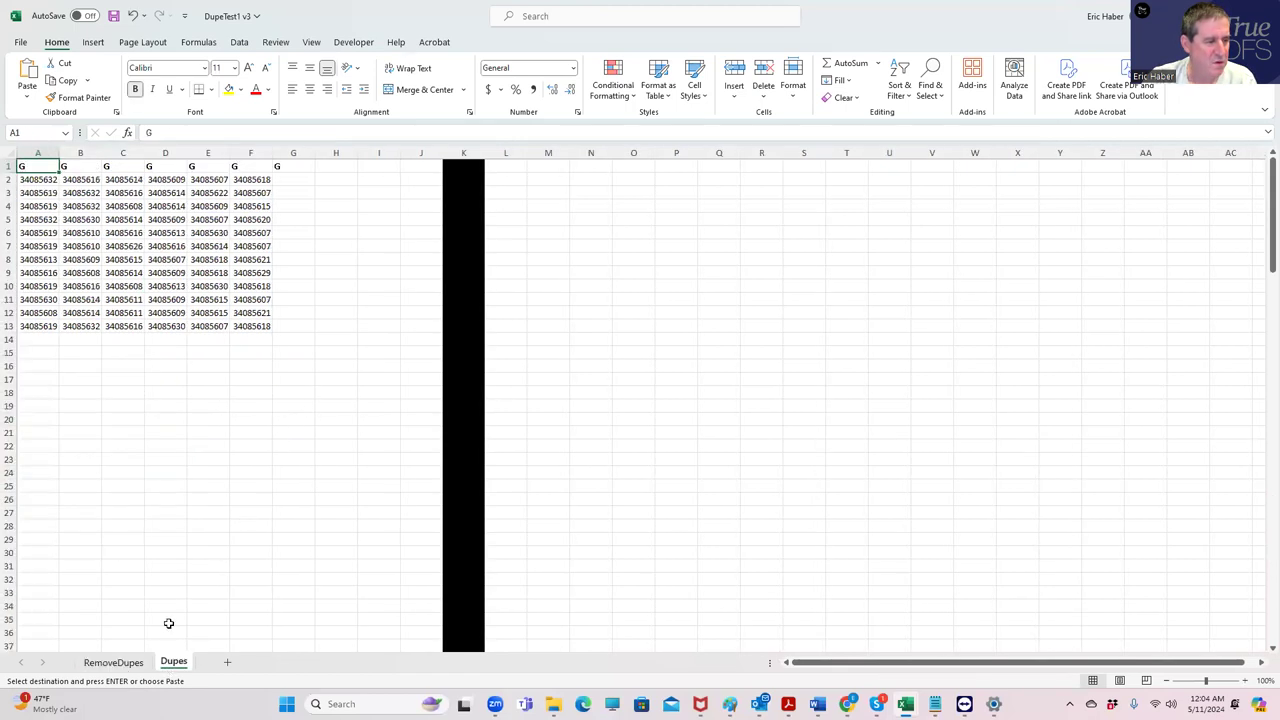
click(135, 664)
scroll(334, 403, up, 20)
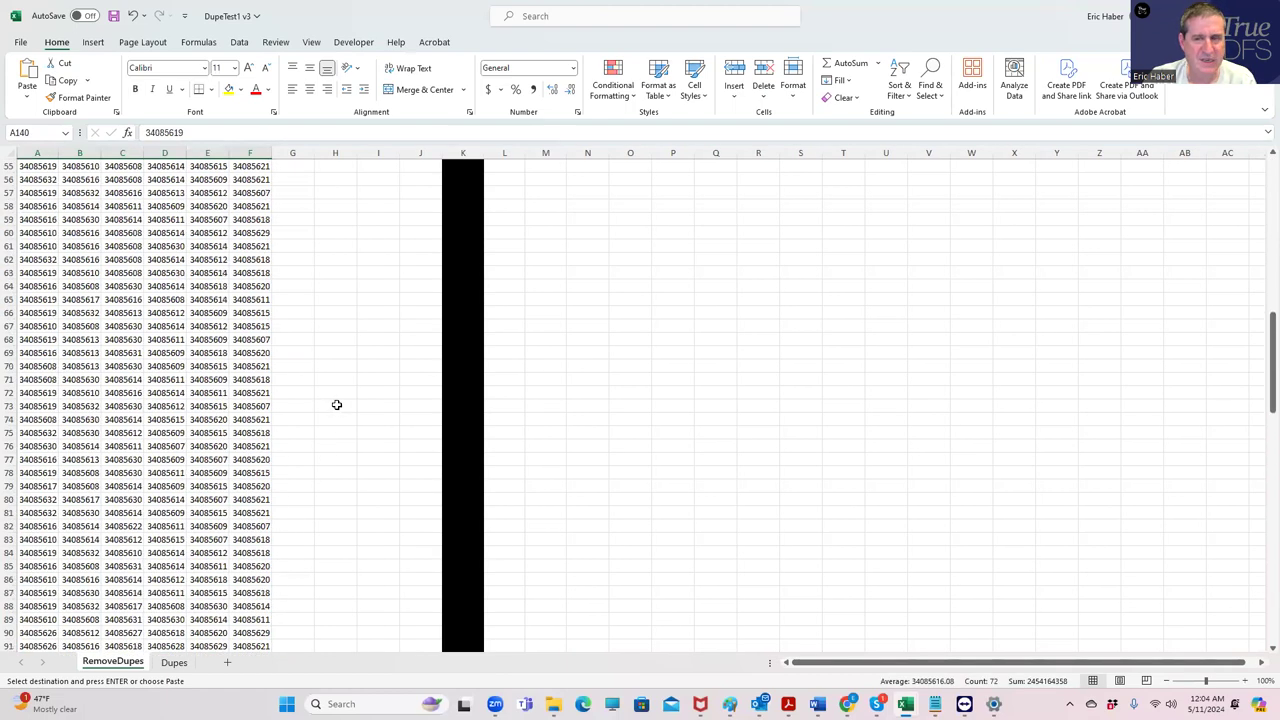
scroll(336, 404, up, 2)
click(556, 195)
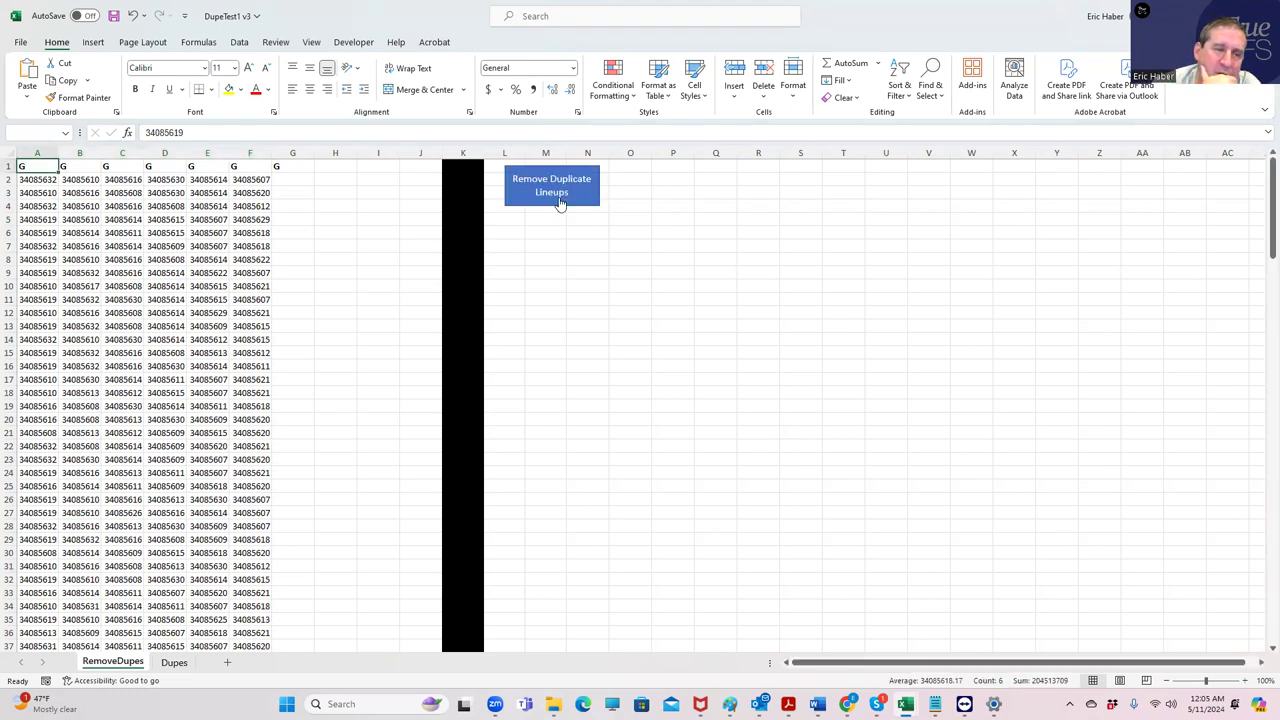
click(172, 663)
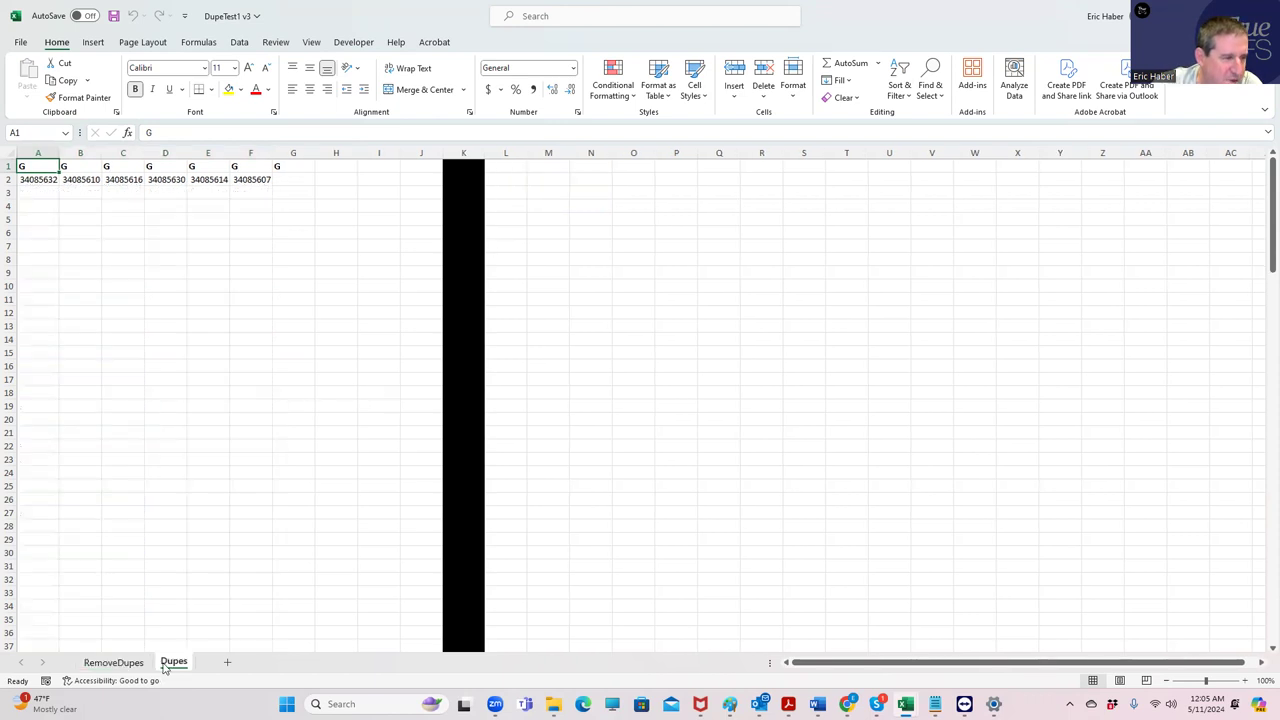
click(135, 668)
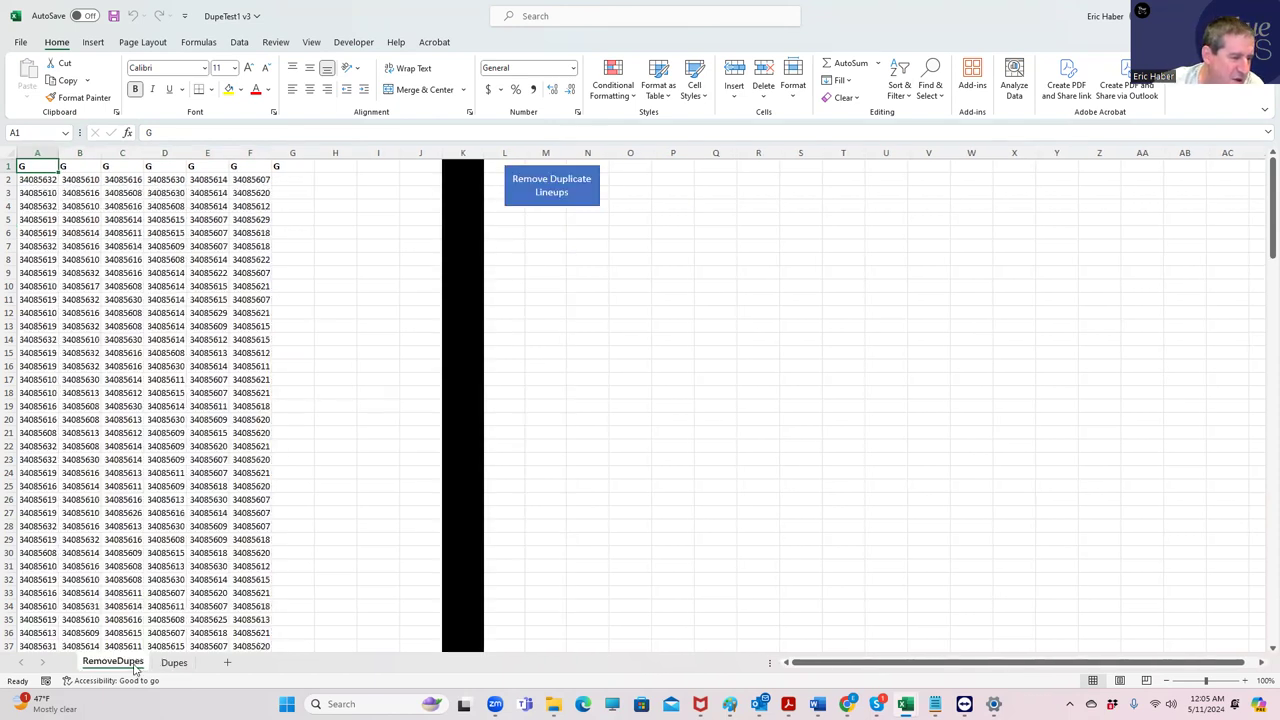
Copy the deduplicated lineups A2:F150 of the RemoveDupes sheet and switch back to the browser
drag(37, 180, 245, 621)
key(ctrl+c)
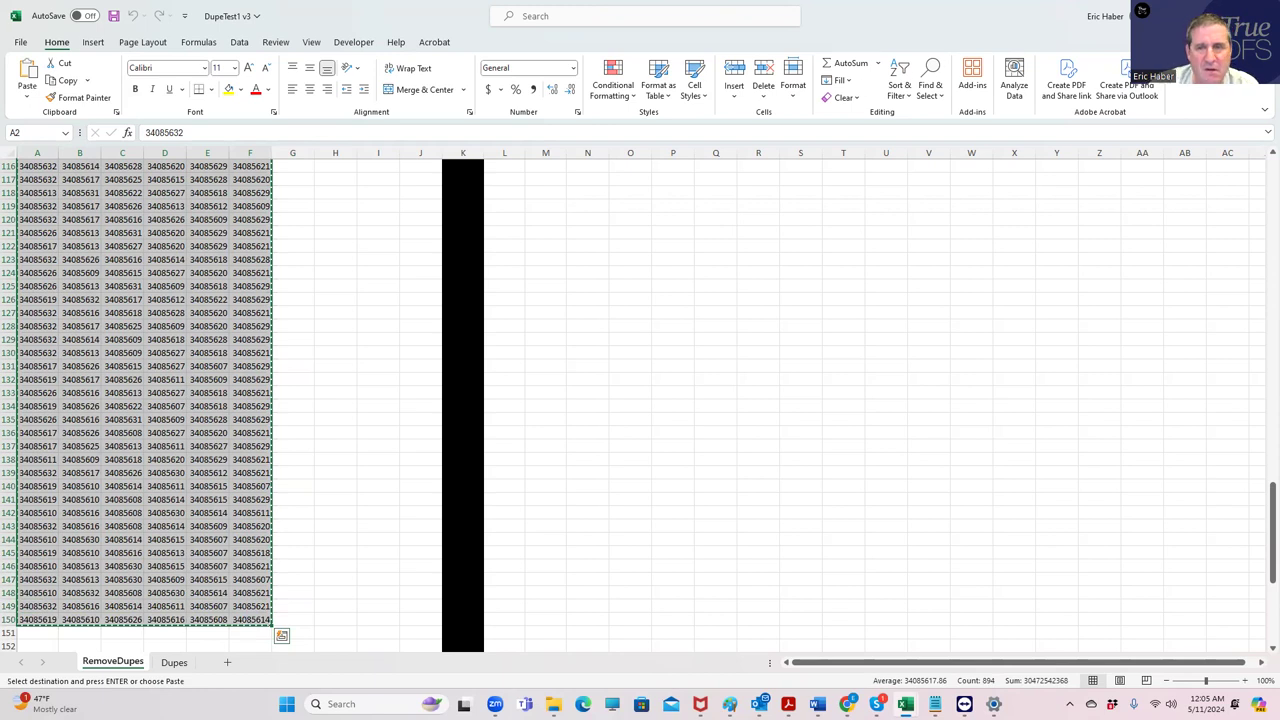
key(alt+Tab)
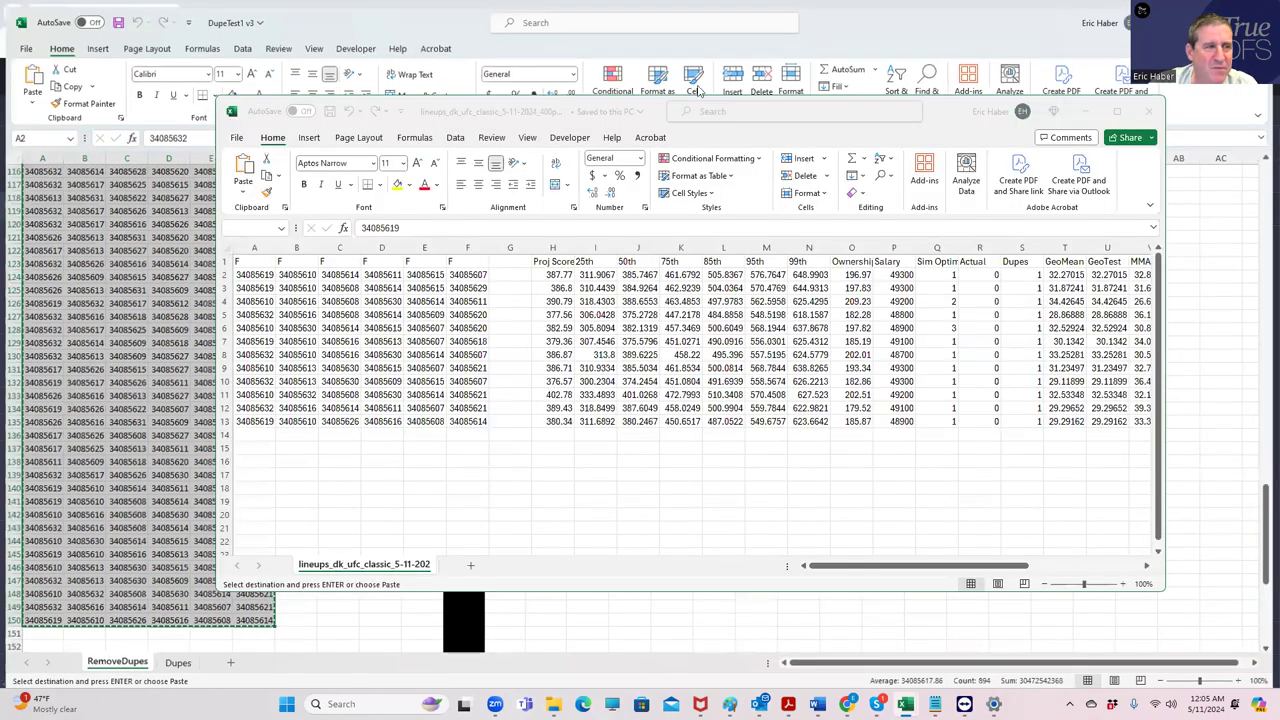
key(alt+Tab)
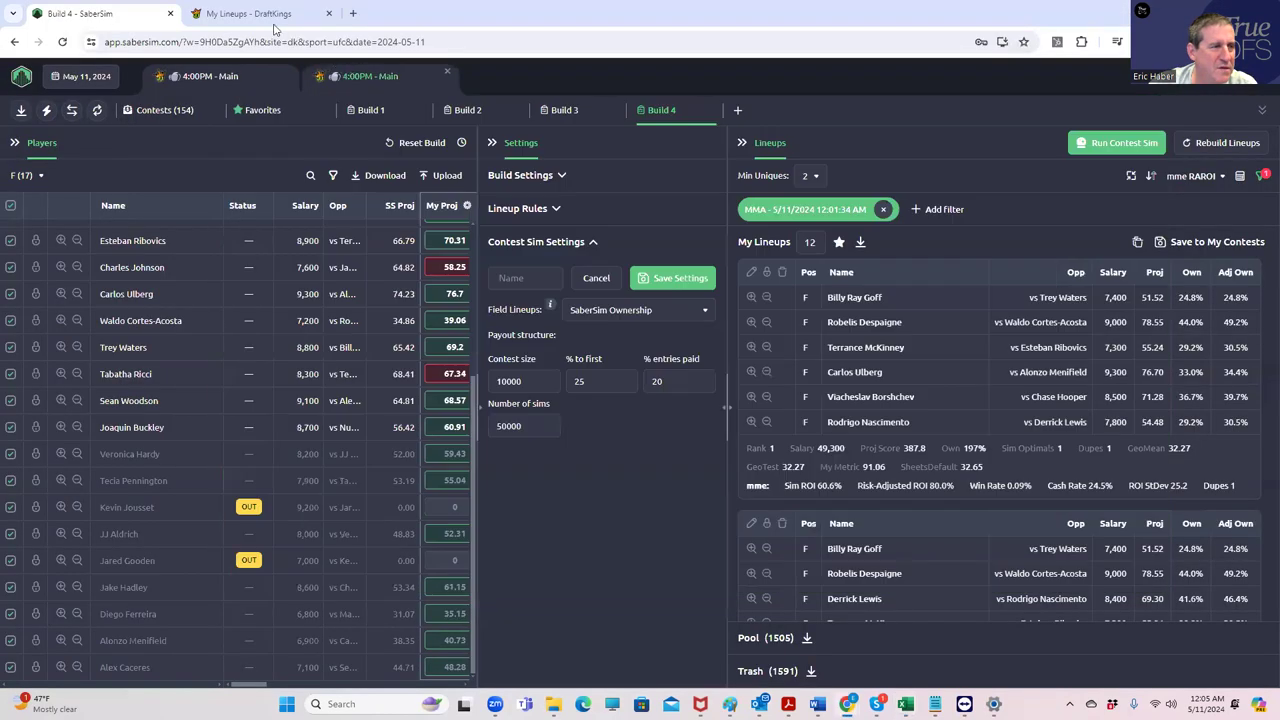
Open Edit Entries on DraftKings, download the MMA Classic entries for 05/11 4:00 pm, and open the file
click(250, 14)
click(758, 172)
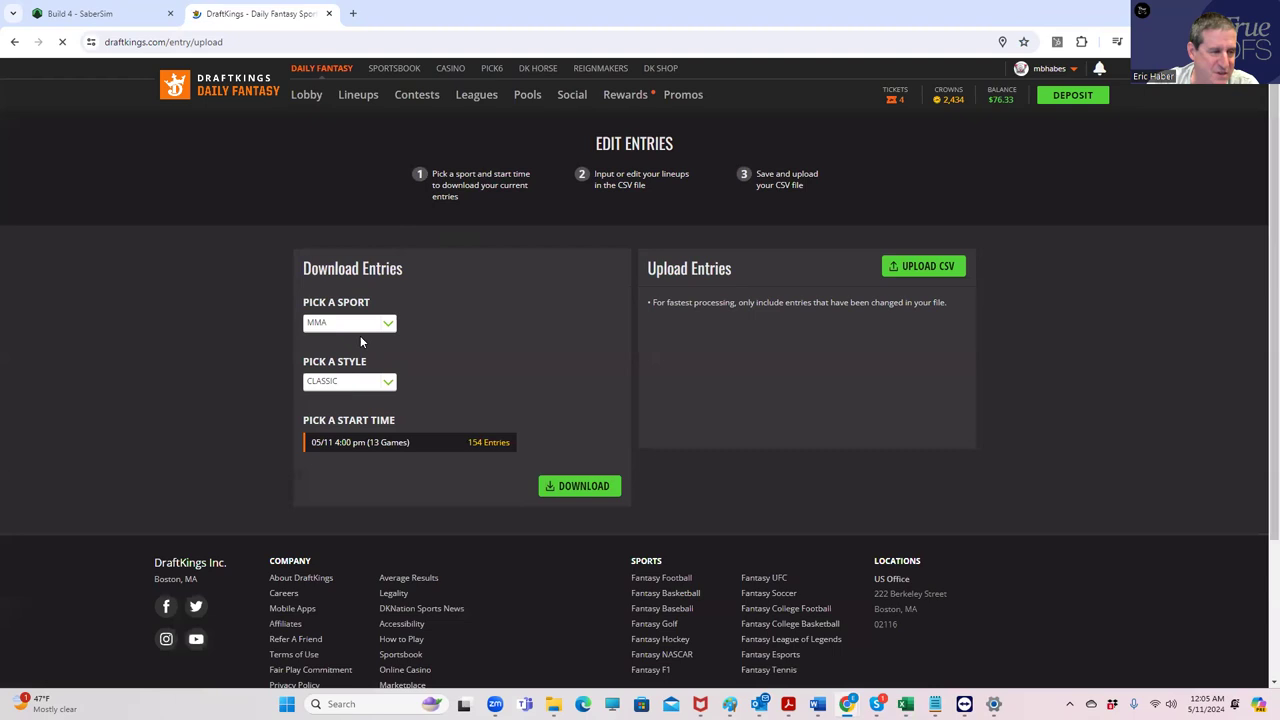
click(587, 486)
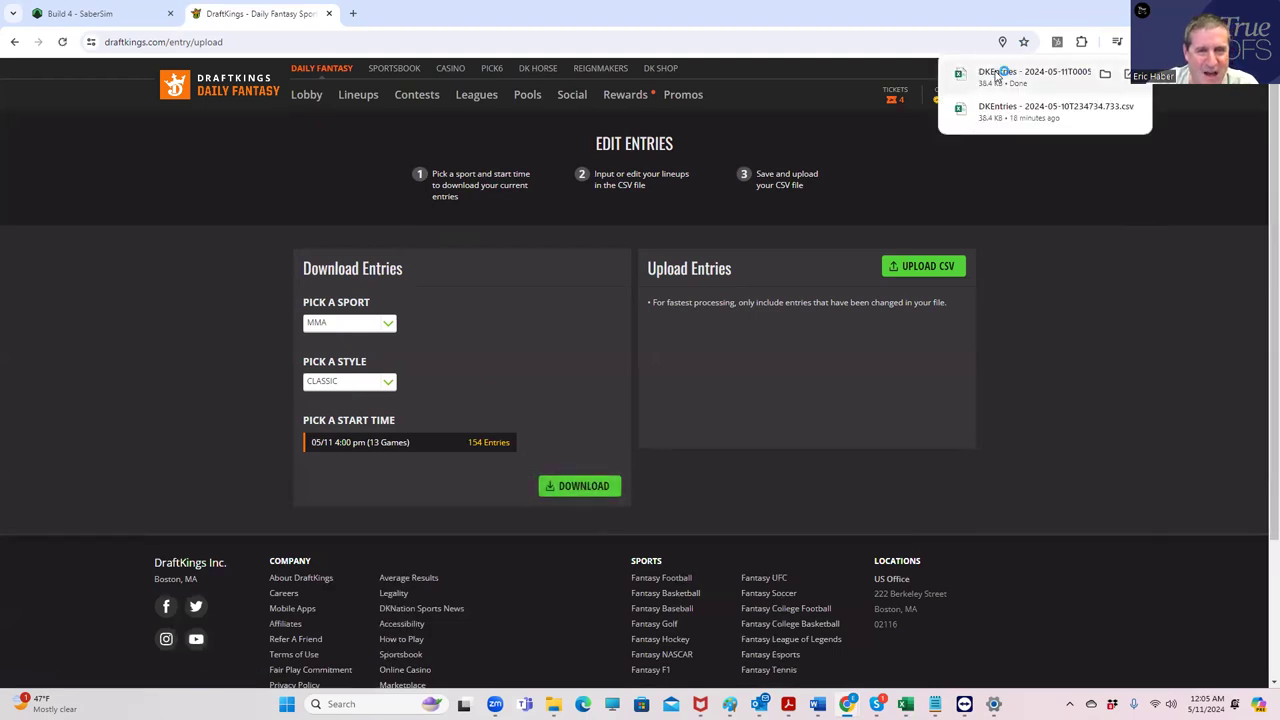
click(997, 78)
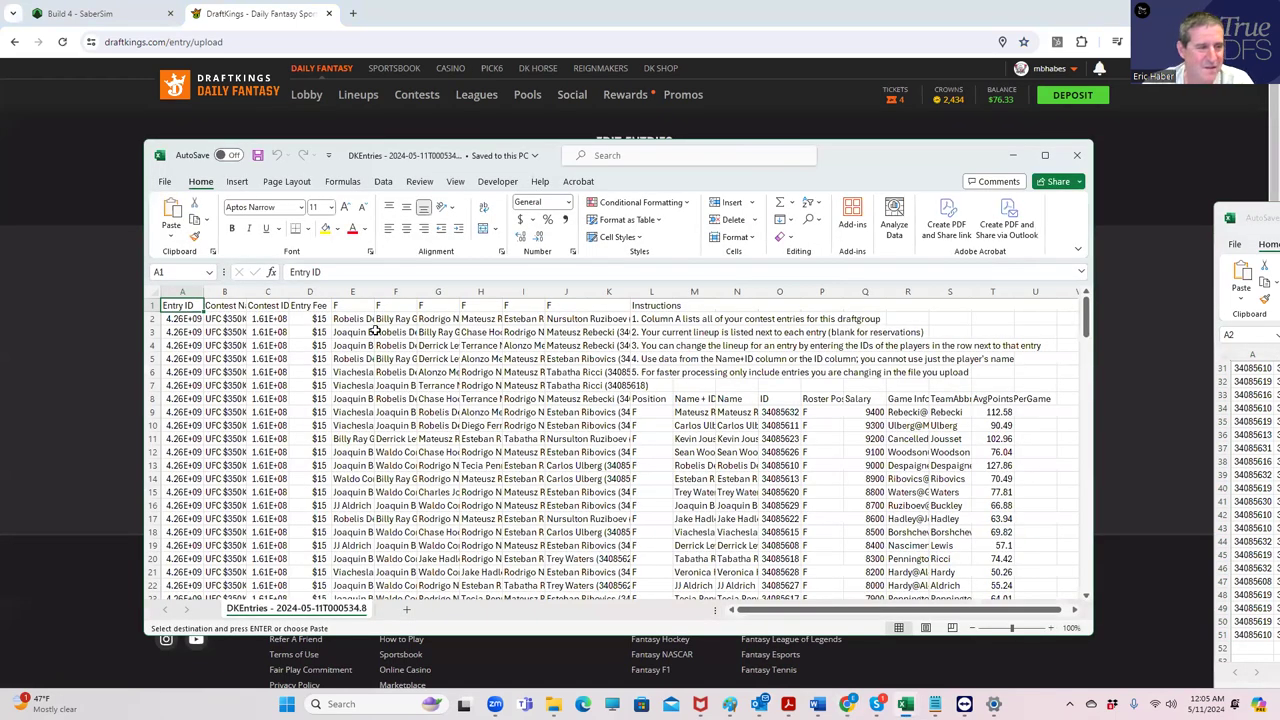
Paste the copied lineups at E2 of the DKEntries file and check where they end
click(352, 318)
key(ctrl+v)
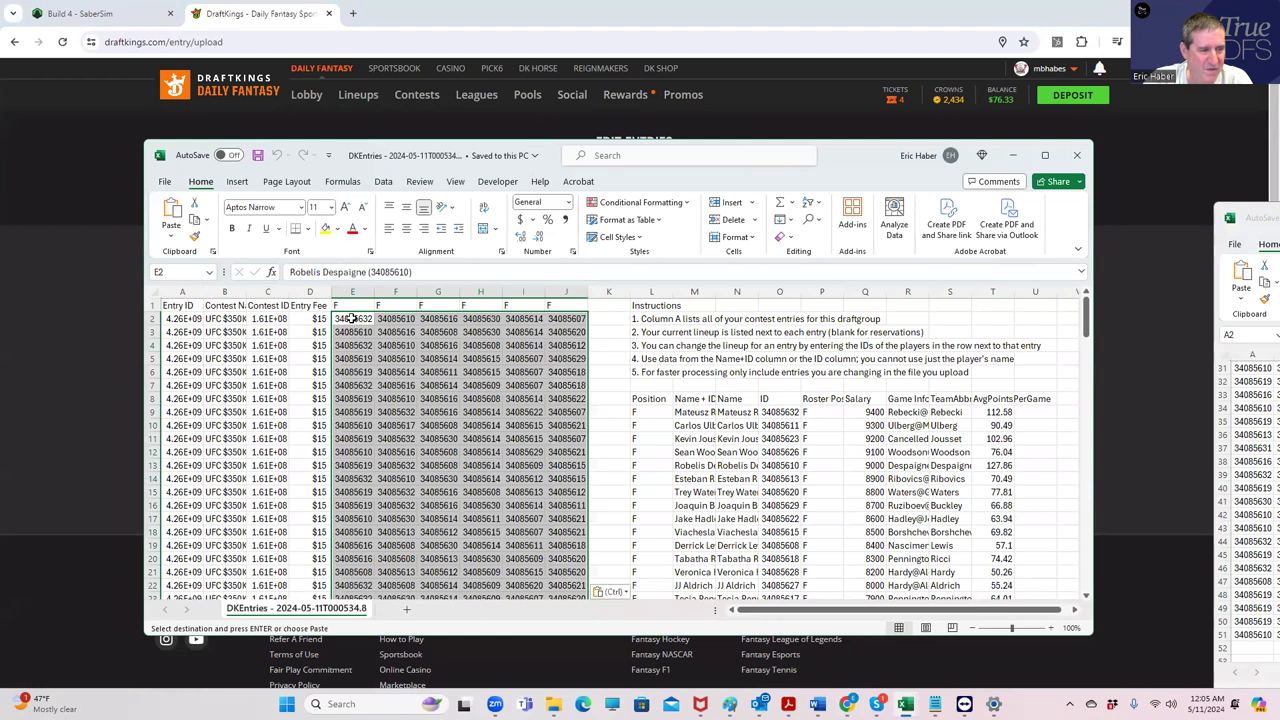
scroll(611, 416, down, 4)
scroll(611, 416, down, 20)
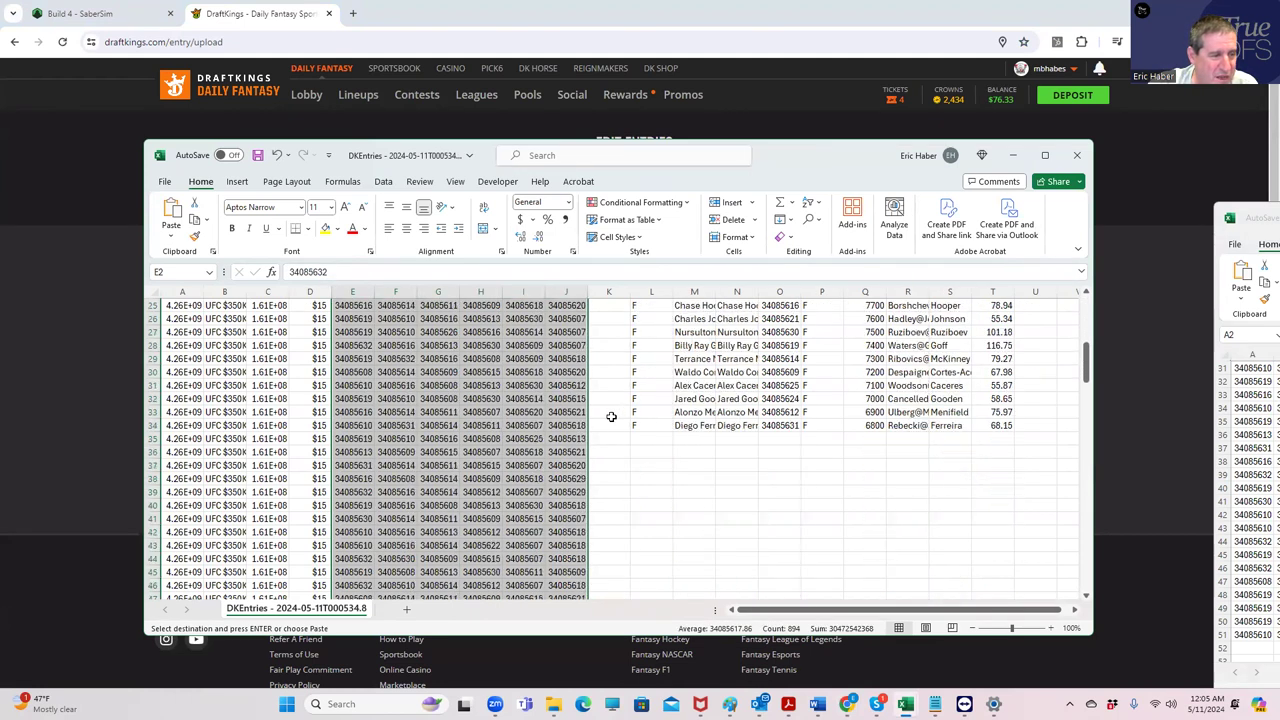
scroll(555, 430, down, 20)
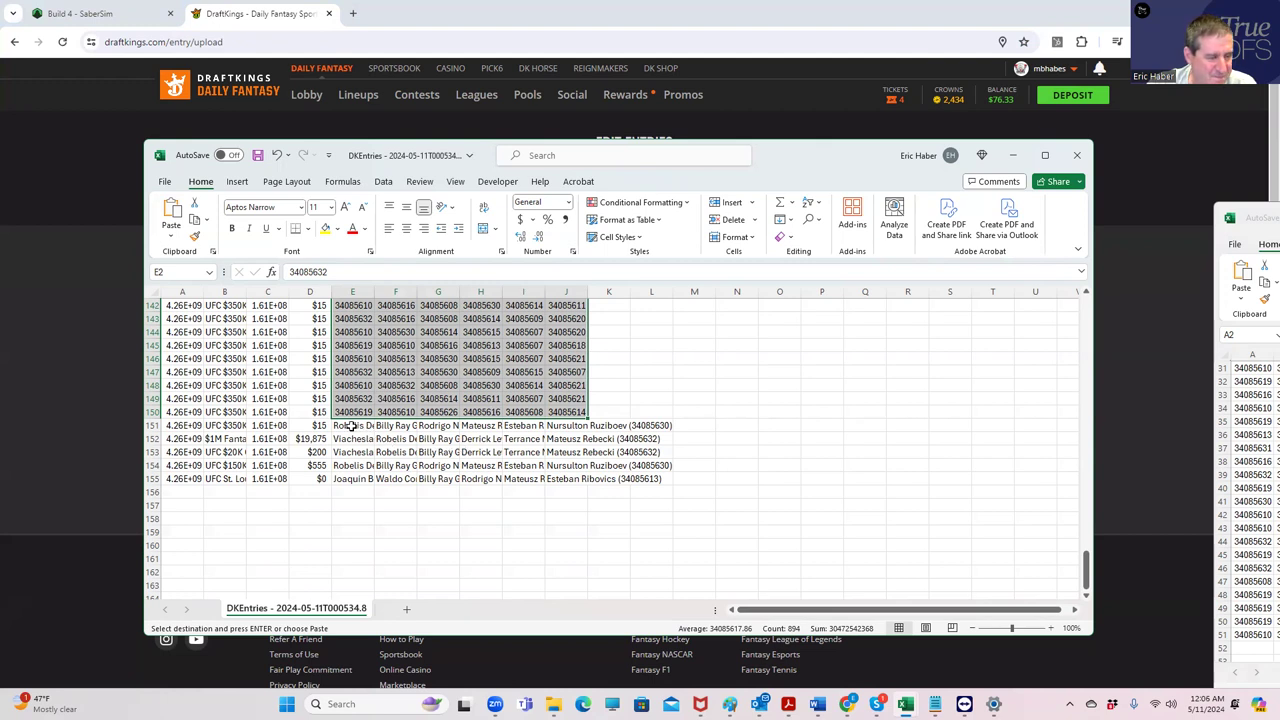
Copy the lineup in E151:K151 into the entries in rows 152 to 155 of the DKEntries file
drag(351, 426, 618, 424)
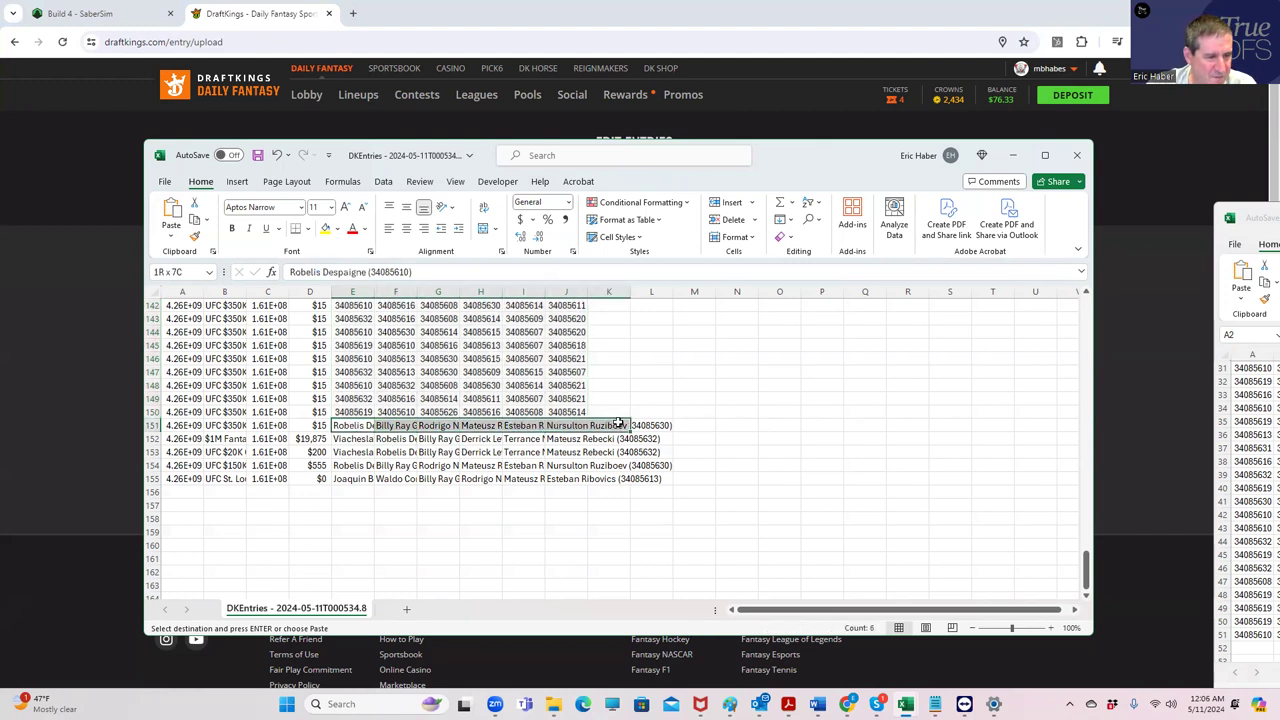
key(ctrl+c)
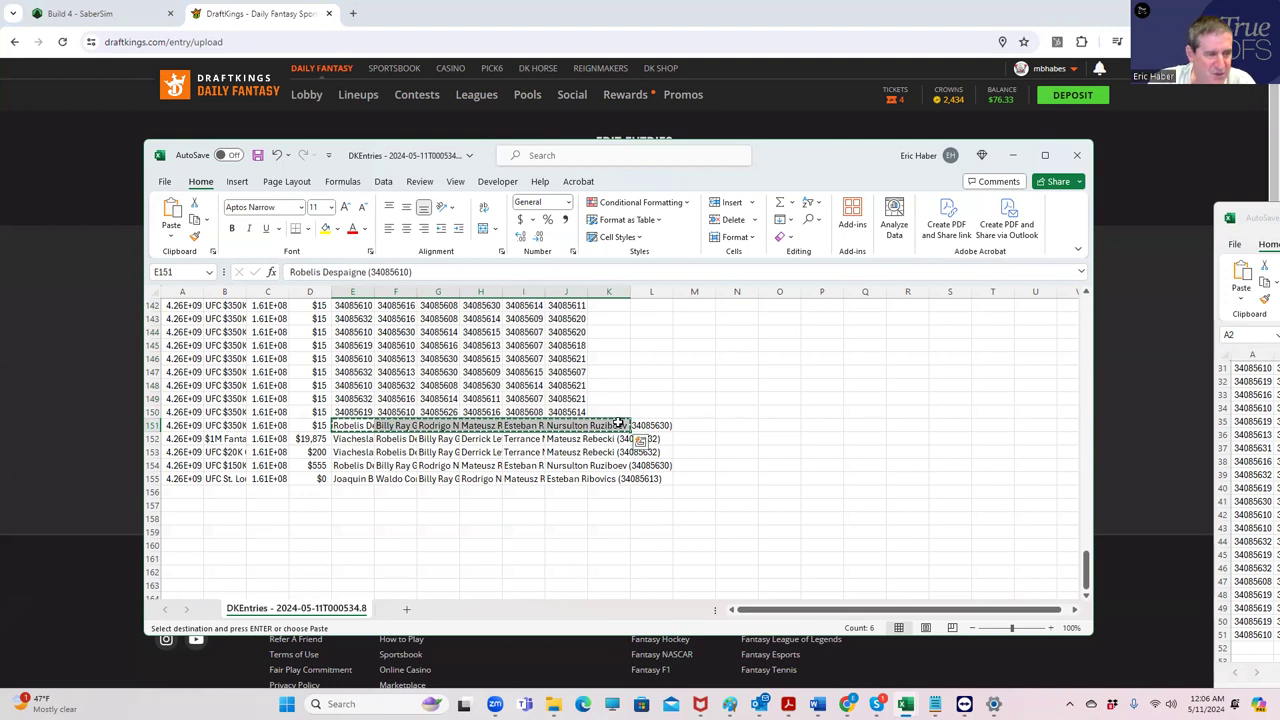
click(361, 437)
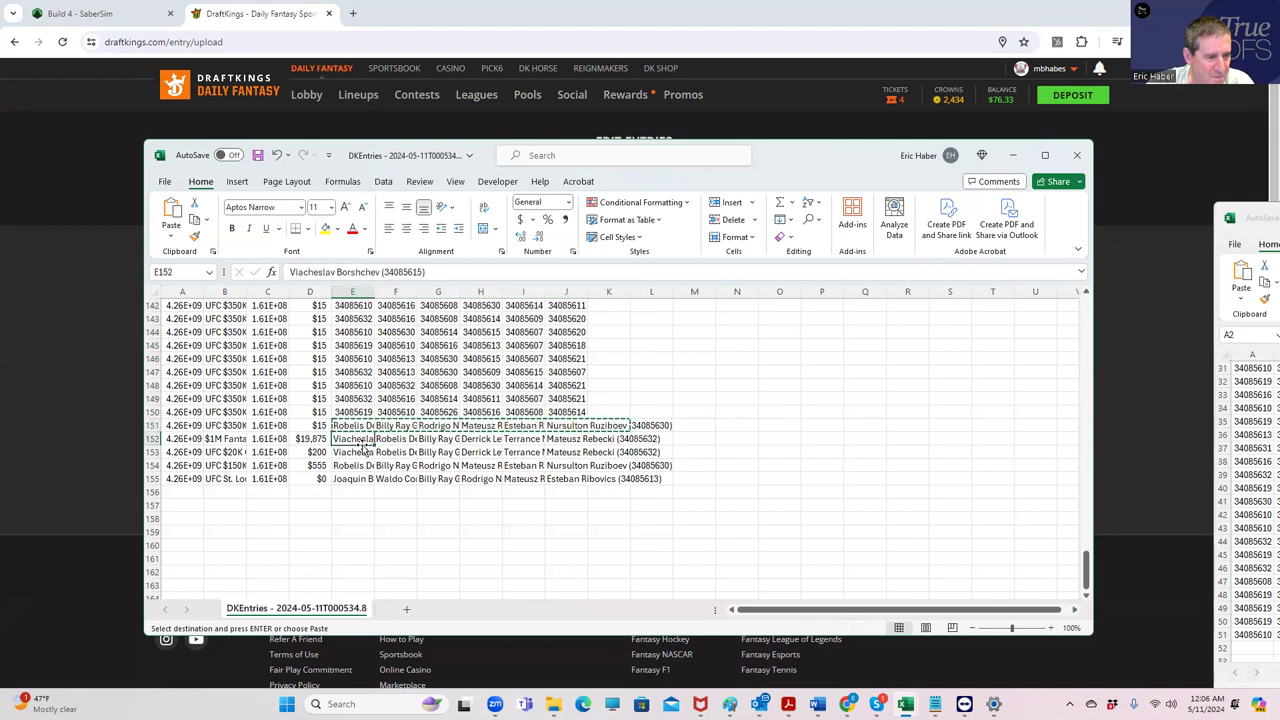
key(ctrl+v)
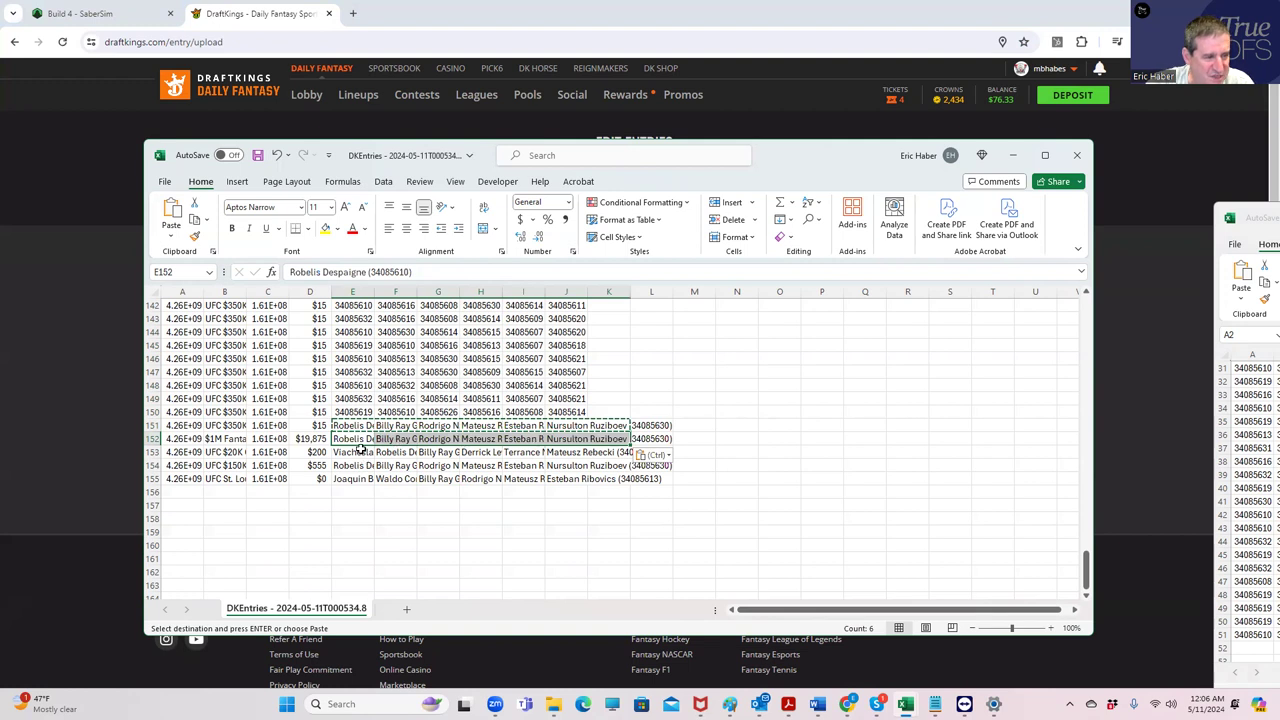
click(361, 452)
key(ctrl+v)
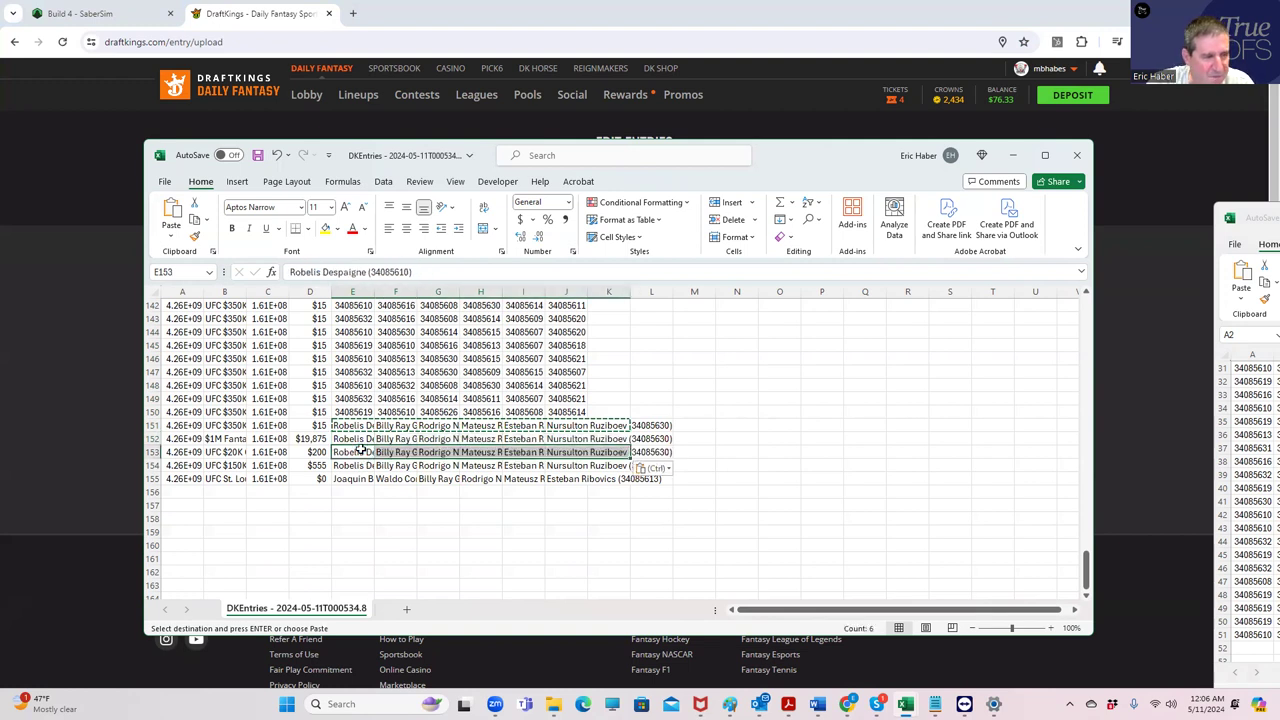
click(346, 464)
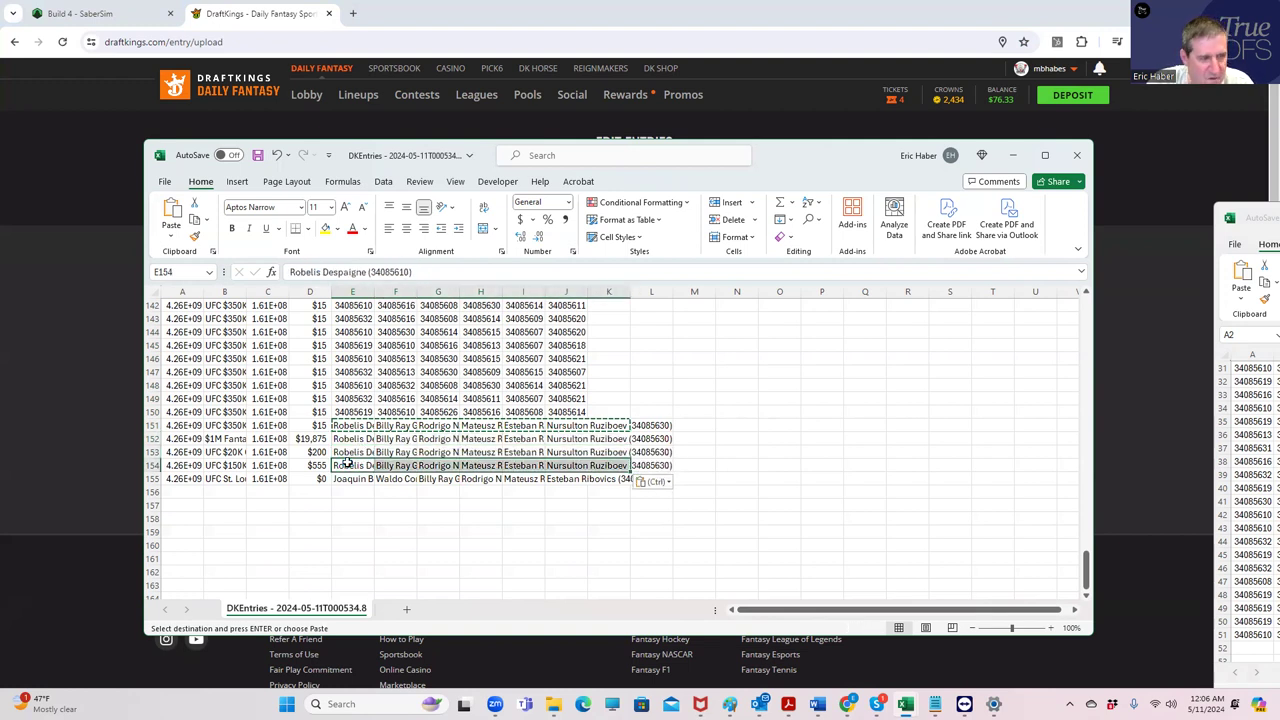
click(354, 479)
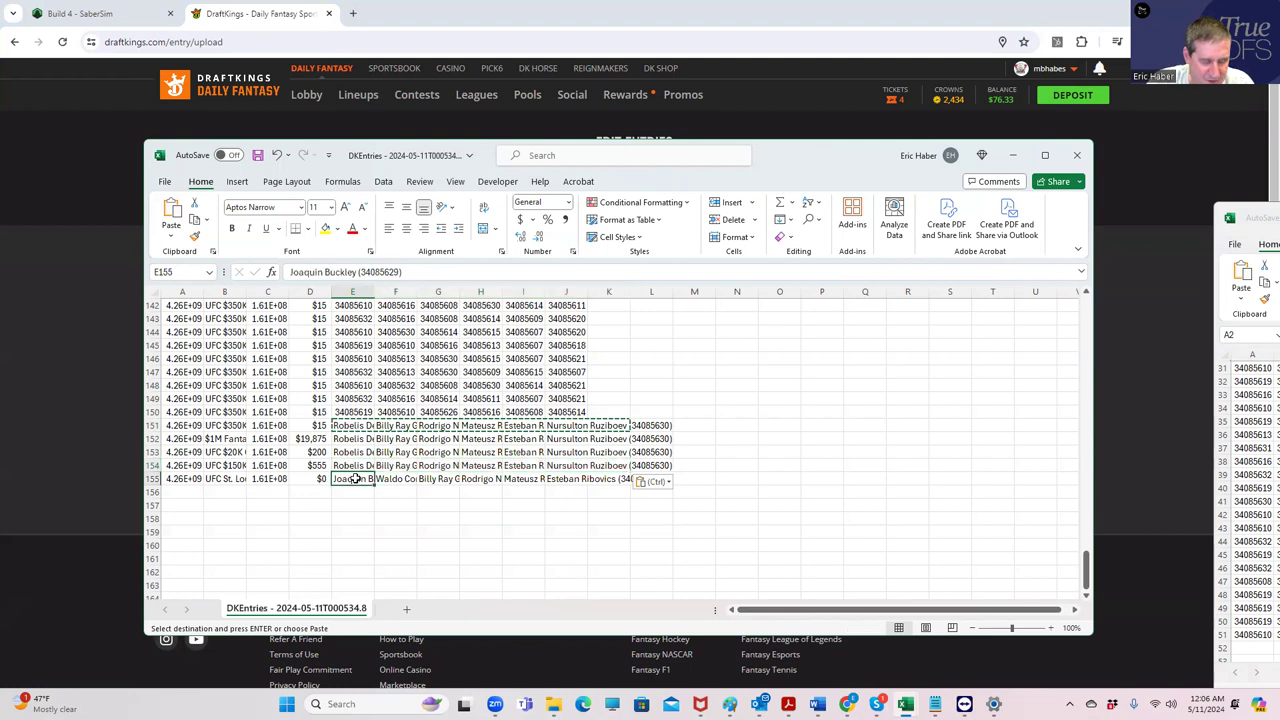
key(ctrl+v)
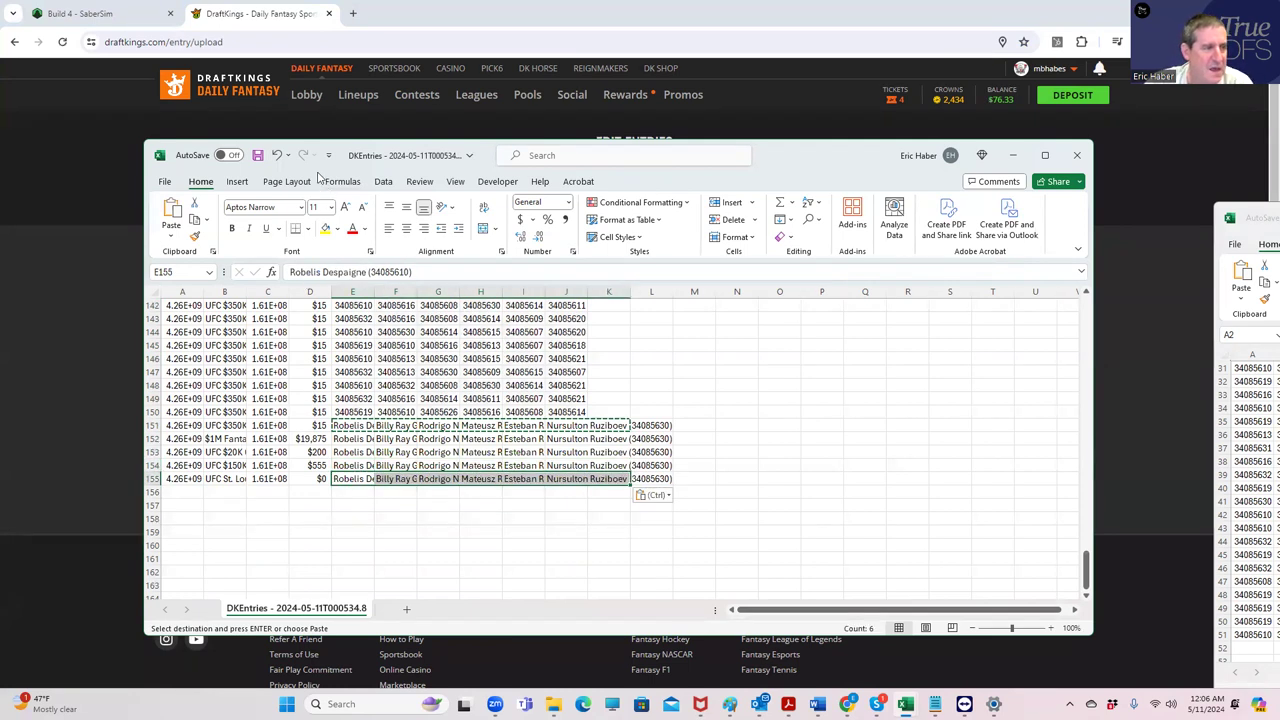
Save the DKEntries workbook and upload DKEntries - 2024-05-11T000534.814 to the DraftKings Edit Entries page
click(257, 155)
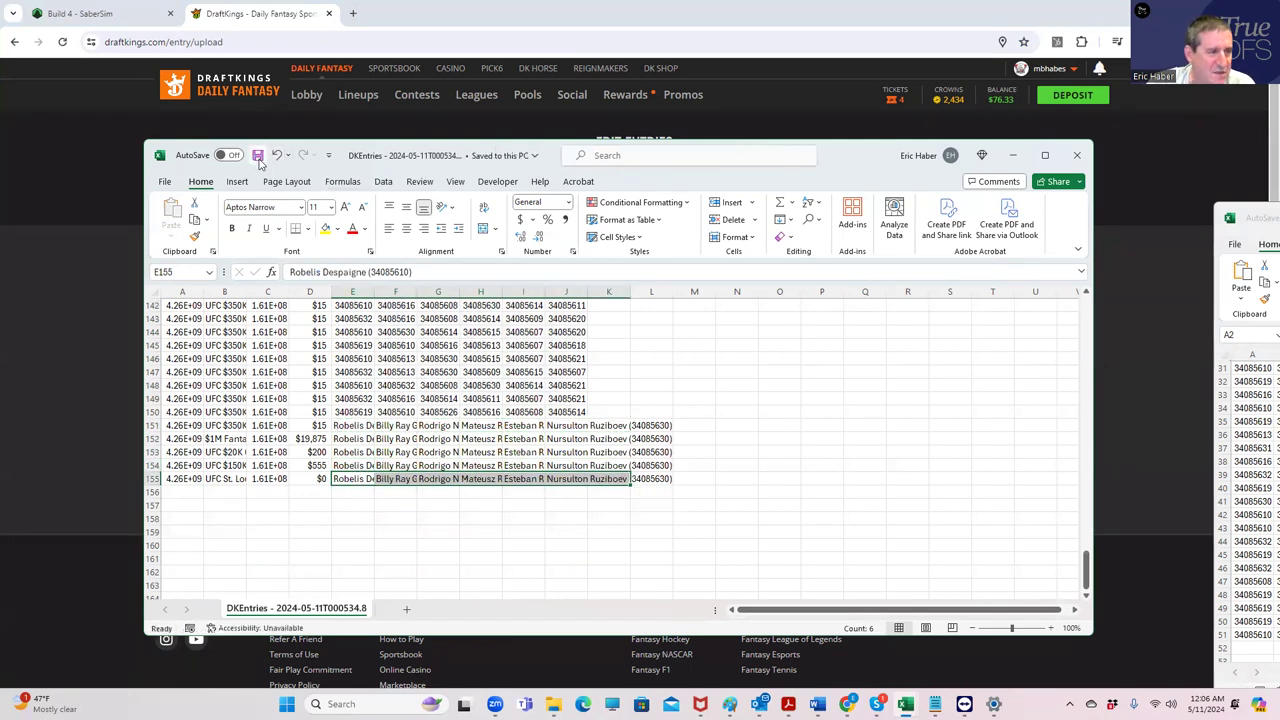
click(1013, 155)
click(924, 268)
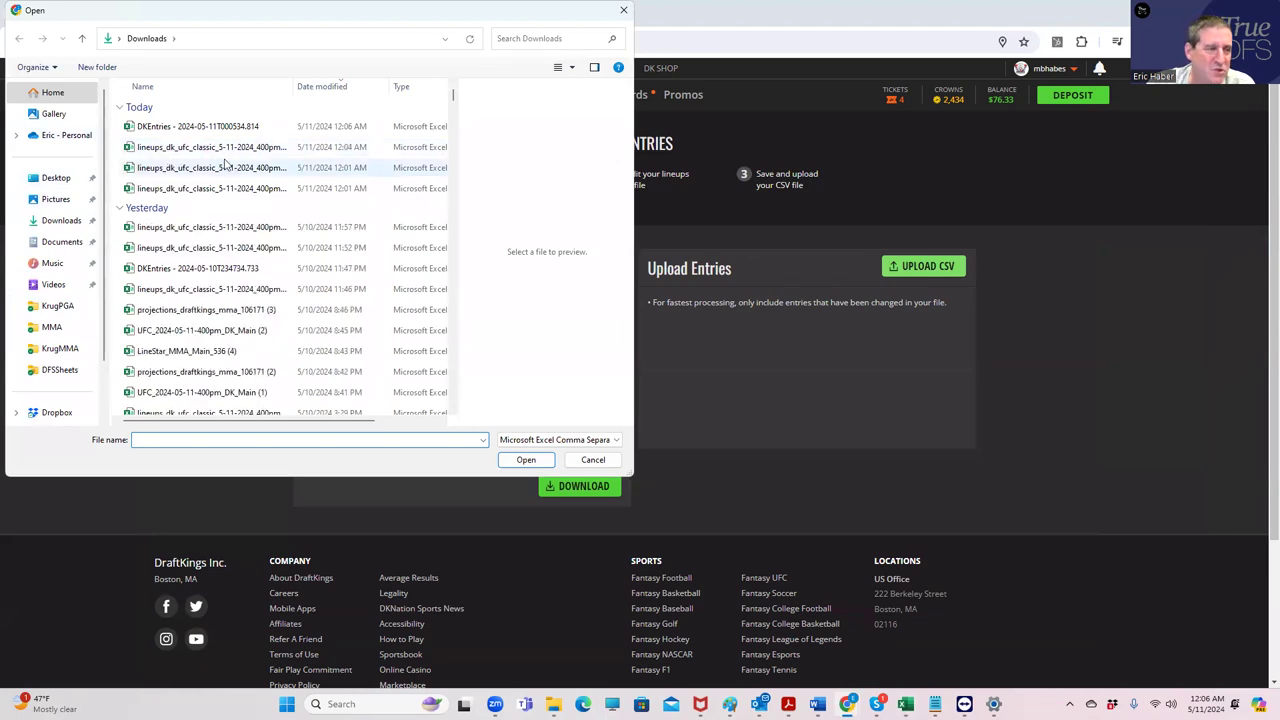
click(212, 127)
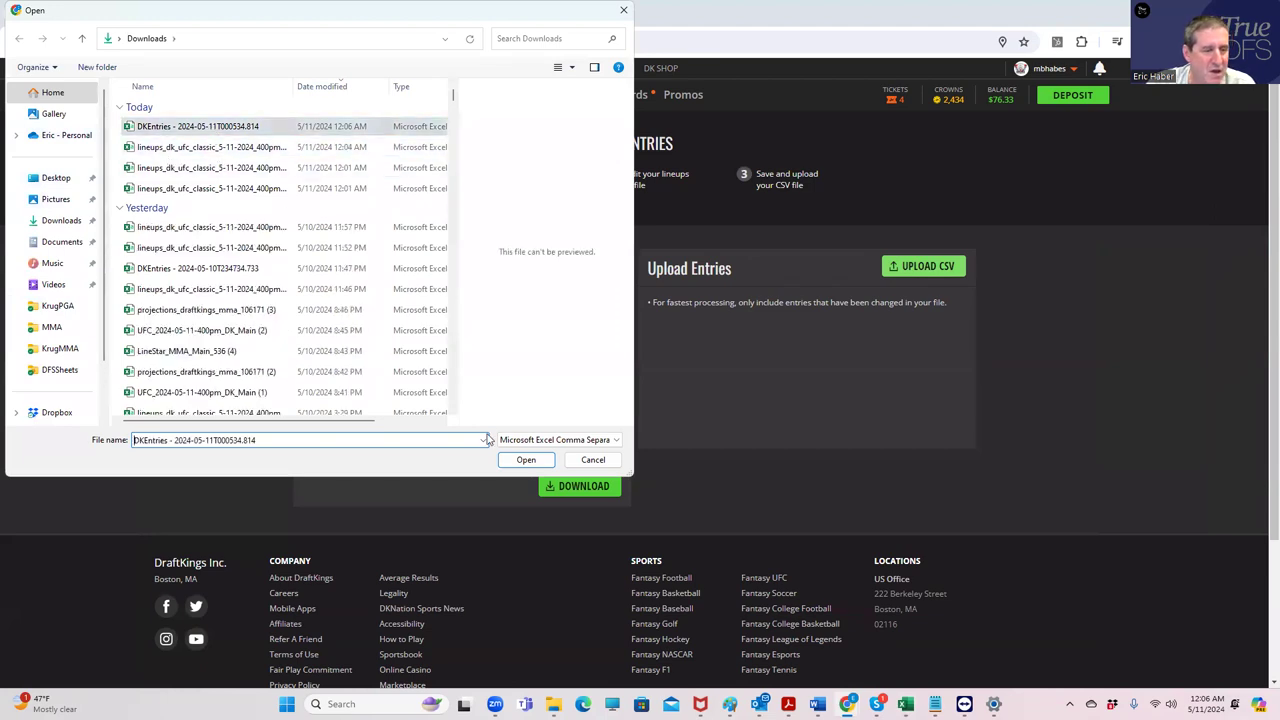
click(526, 460)
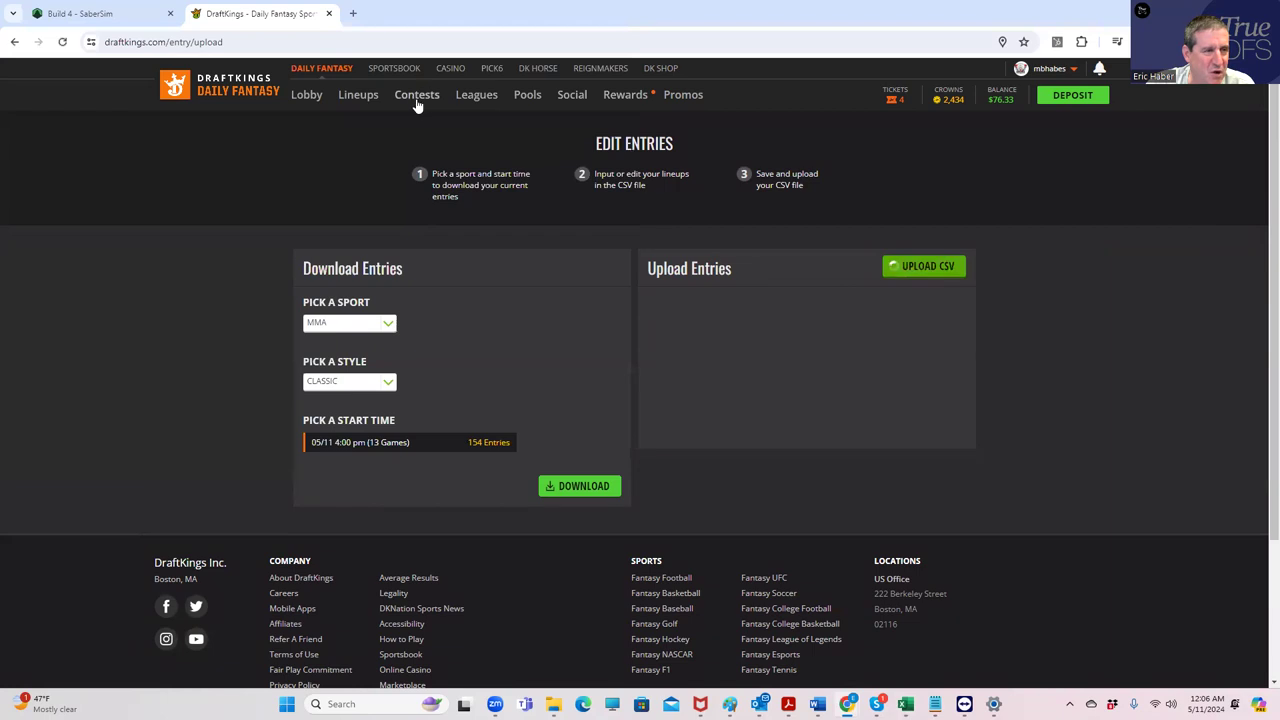
View the upcoming entries on the DraftKings My Lineups page and switch back to SaberSim Build 4
click(359, 95)
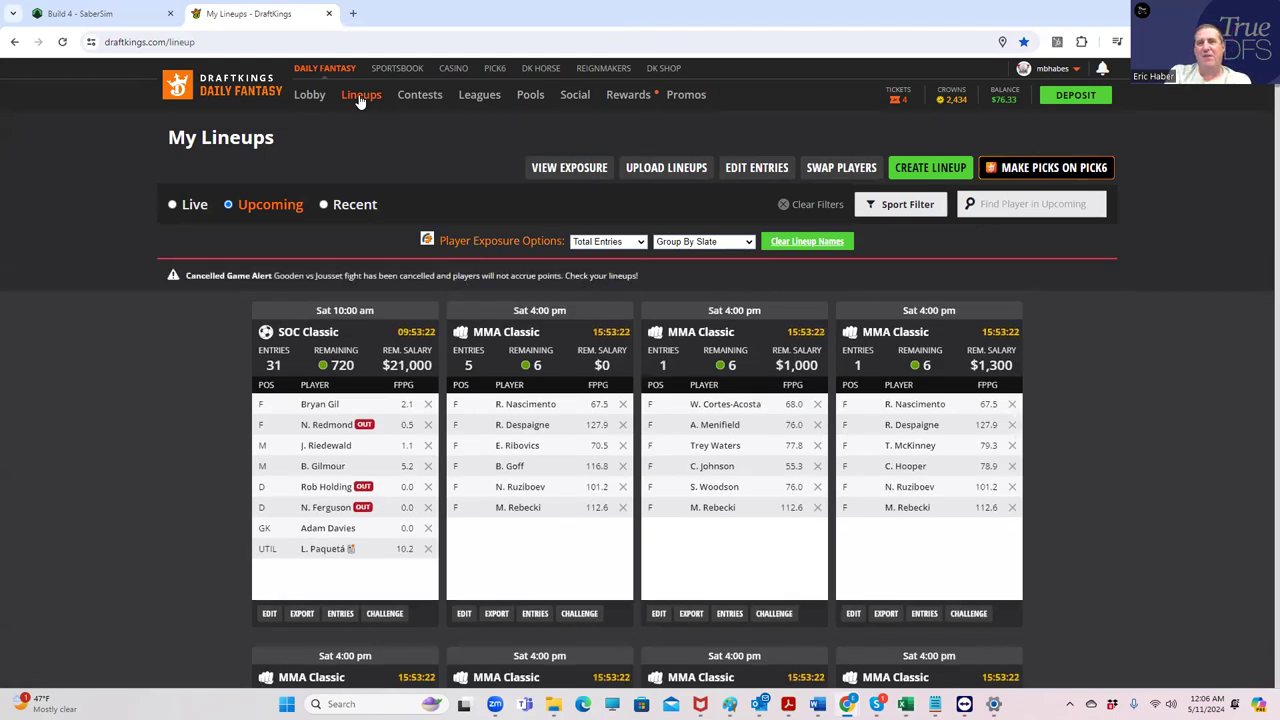
click(122, 14)
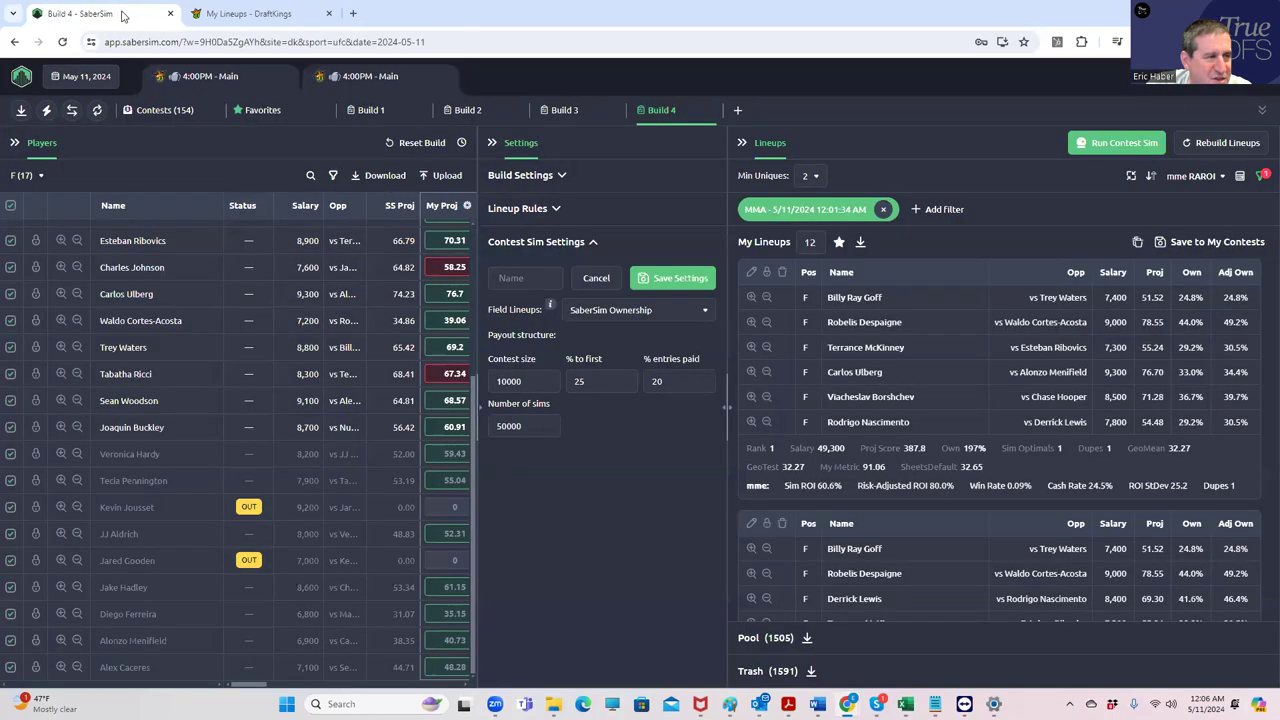